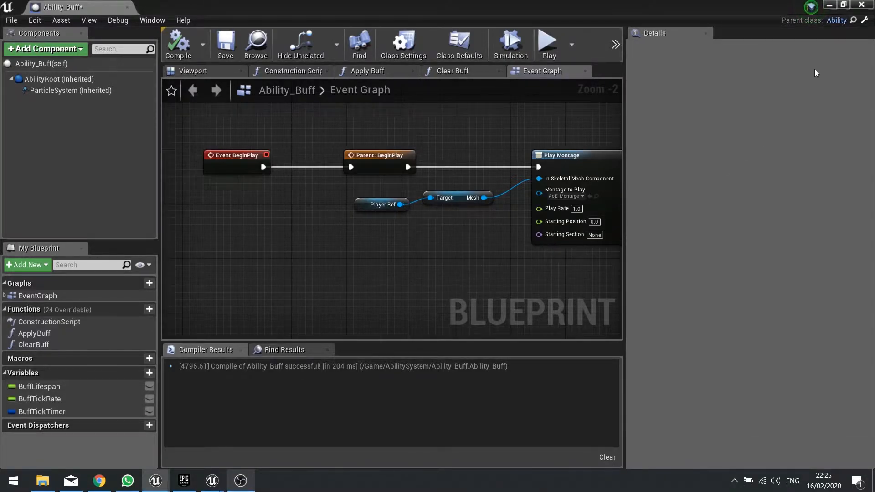
# - Play the level from the main editor and cast the third action bar ability twice
pyautogui.click(829, 5)
pyautogui.click(614, 51)
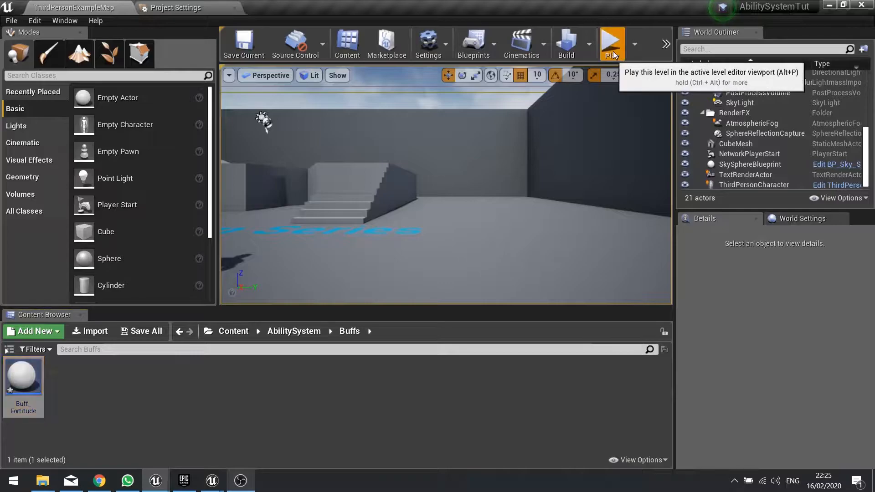
pyautogui.click(613, 52)
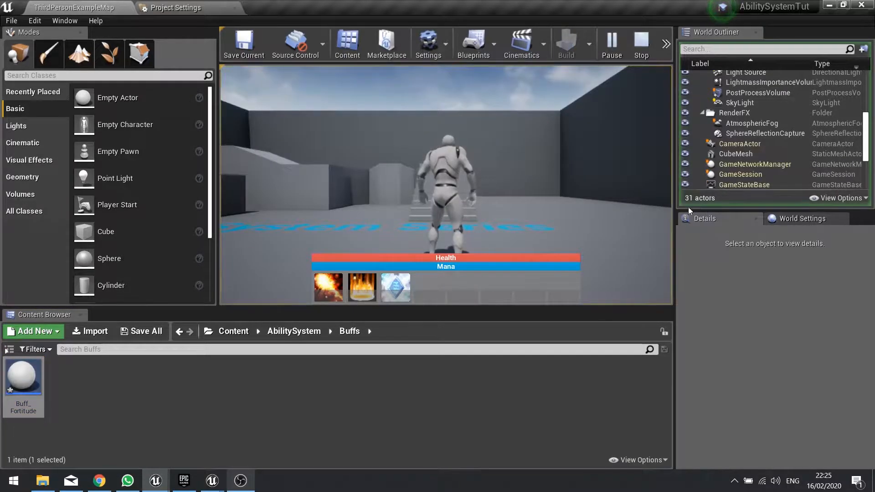
pyautogui.click(404, 277)
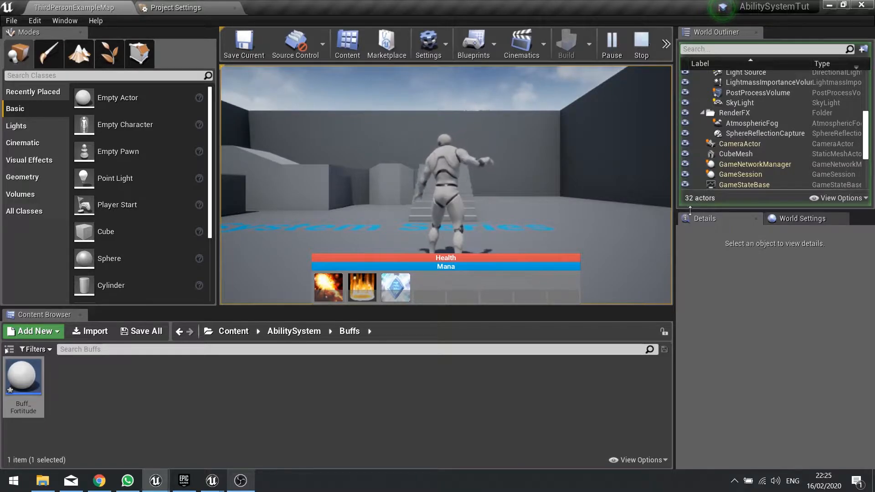
pyautogui.click(400, 280)
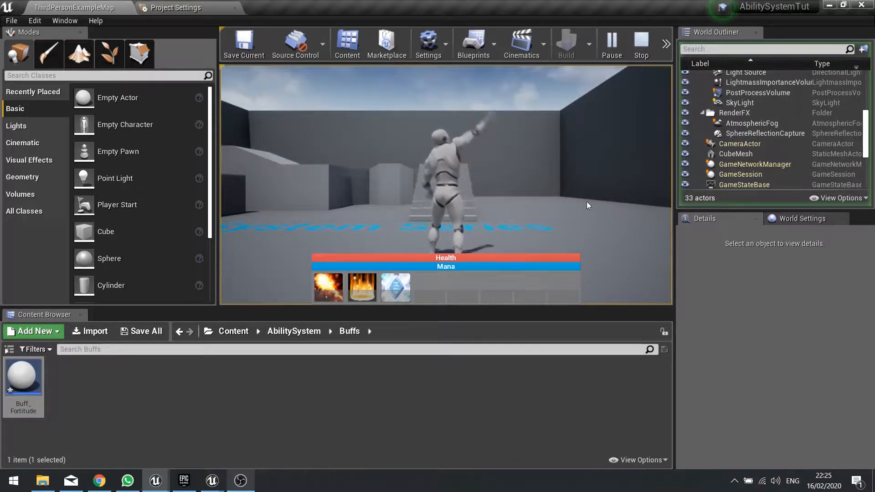
# - Run the character around the level to observe the stacked buff casts, and end the play session
pyautogui.press('w')
pyautogui.press('a')
pyautogui.press('s')
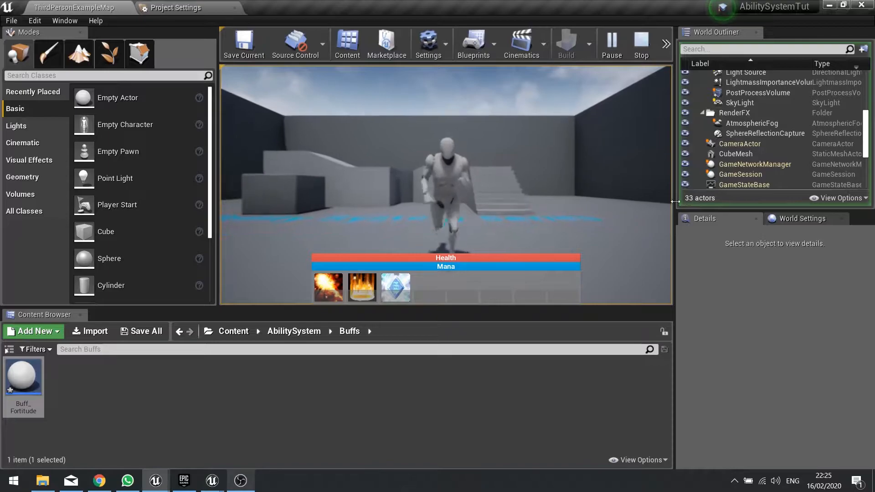
pyautogui.press('d')
pyautogui.press('w')
pyautogui.press('d')
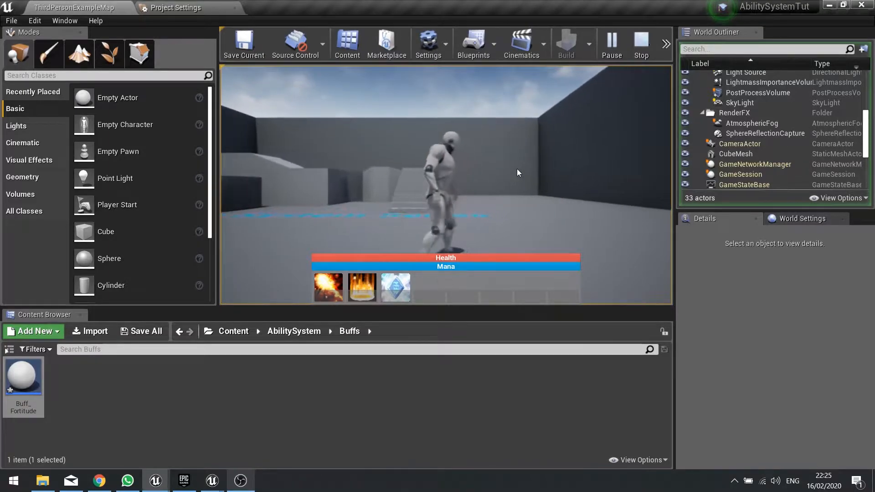
pyautogui.press('d')
pyautogui.press('w')
pyautogui.press('a')
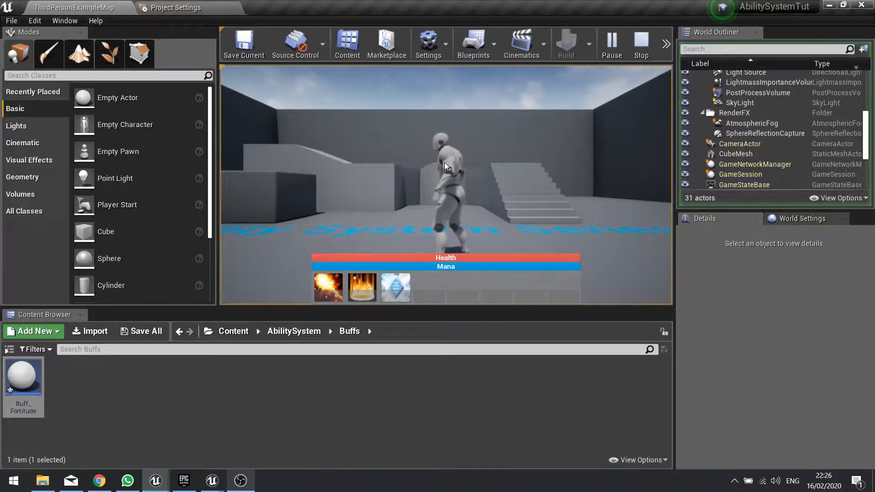
pyautogui.press('Escape')
pyautogui.moveTo(428, 184)
pyautogui.mouseDown(button='right')
pyautogui.moveTo(442, 223)
pyautogui.moveTo(449, 189)
pyautogui.moveTo(428, 184)
pyautogui.mouseUp(button='right')
pyautogui.press('s')
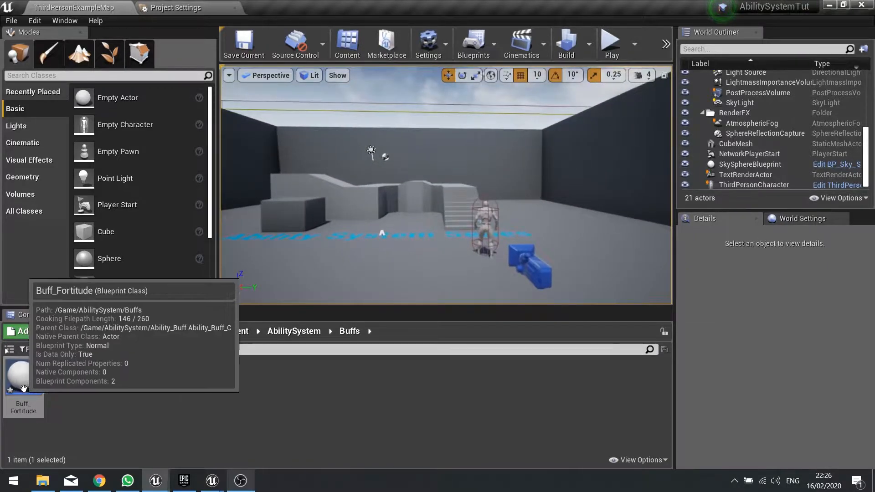
# - Open the Ability_Buff blueprint from the AbilitySystem folder and add a function named ClearDuplicates
pyautogui.click(294, 331)
pyautogui.doubleClick(273, 385)
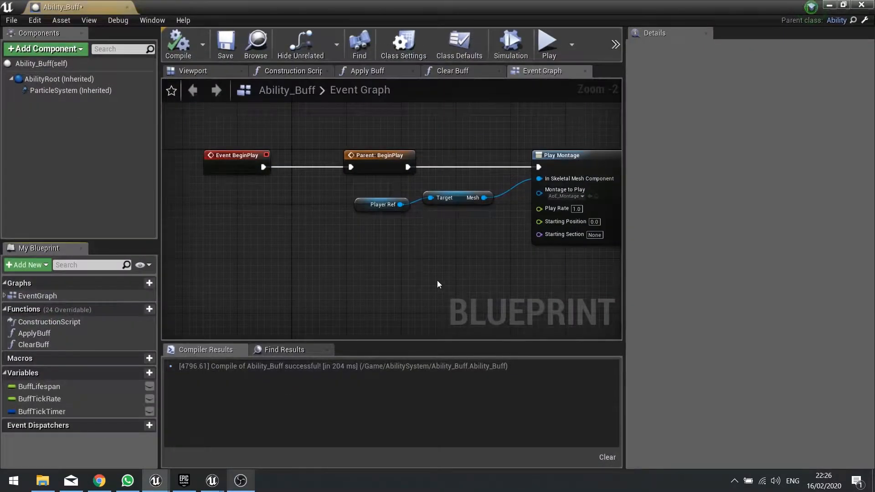
pyautogui.moveTo(442, 242); pyautogui.dragTo(220, 128, button='right')
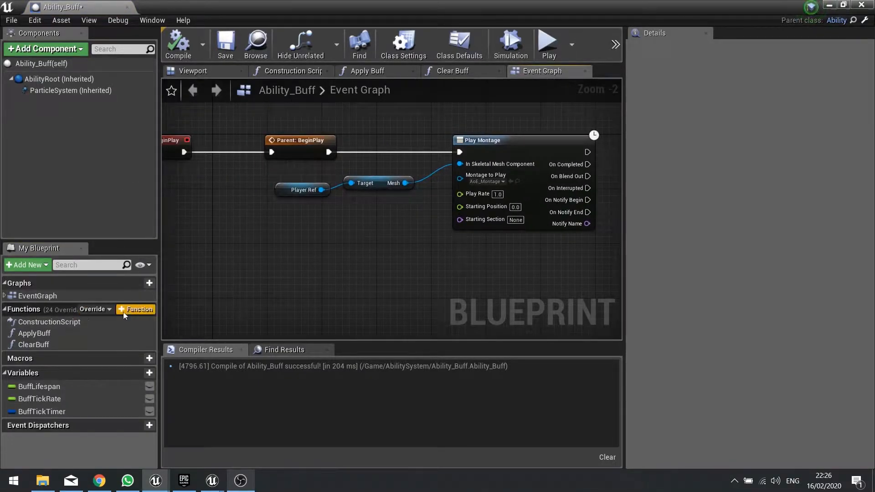
pyautogui.click(131, 311)
pyautogui.write('Clea')
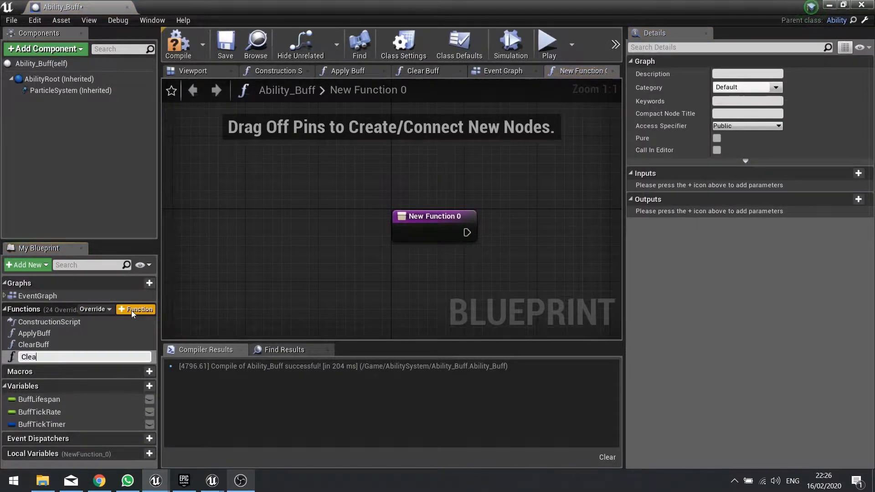
pyautogui.write('rDuplicates')
pyautogui.press('Return')
# - Add a Caster variable getter below the Clear Duplicates entry node and compile the blueprint
pyautogui.moveTo(428, 284); pyautogui.dragTo(321, 230, button='right')
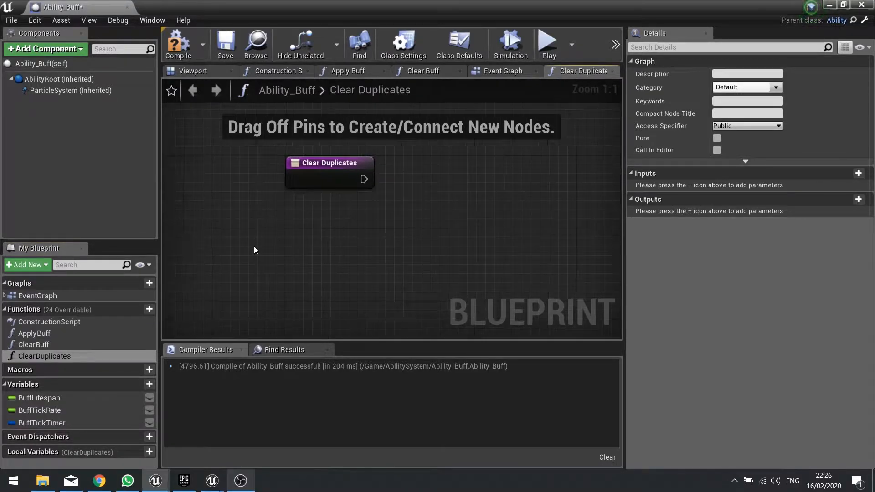
pyautogui.rightClick(288, 240)
pyautogui.write('cast')
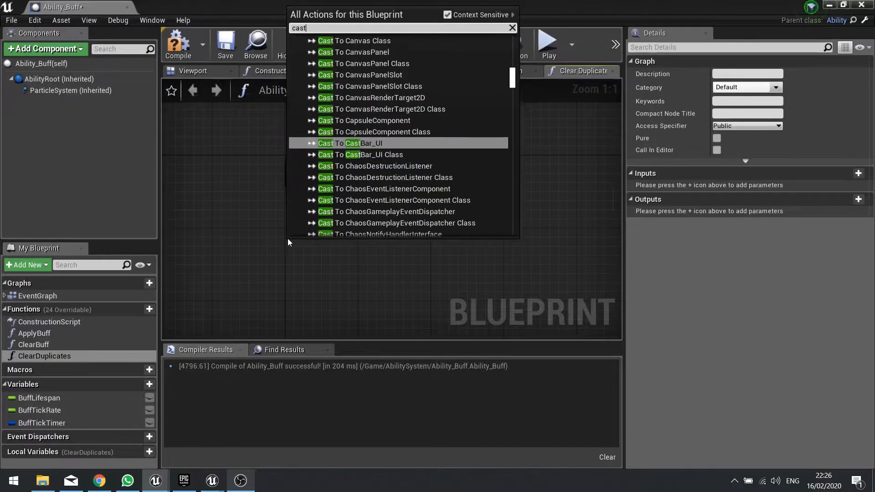
pyautogui.write('er var')
pyautogui.click(343, 61)
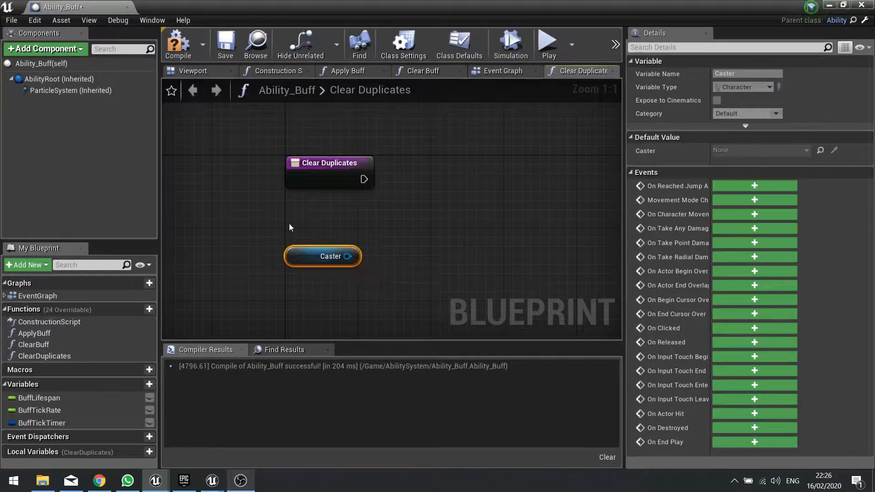
pyautogui.click(178, 44)
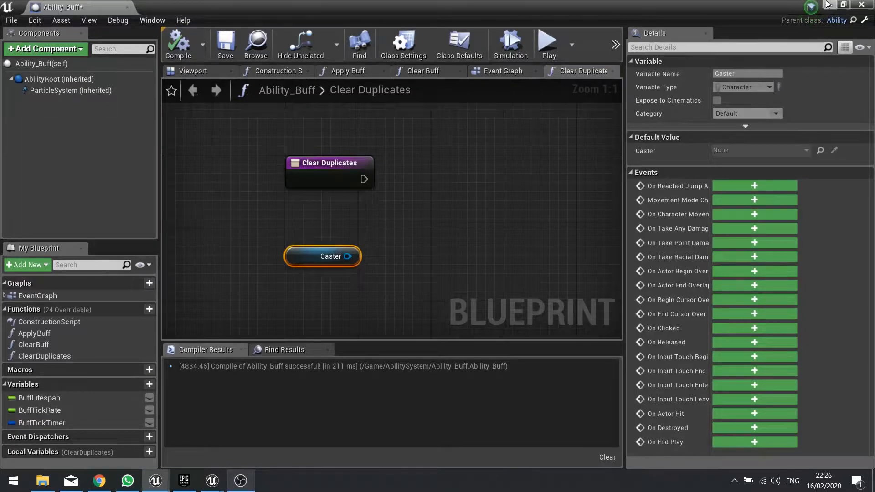
# - Examine the Caster input of the SpawnActor node in ActionBarSlot_UI's event graph, and close that blueprint
pyautogui.click(827, 5)
pyautogui.click(153, 391)
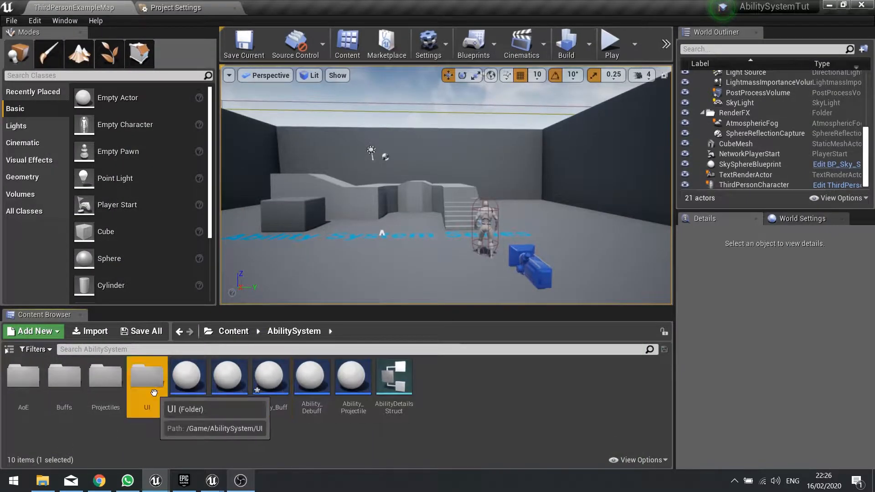
pyautogui.doubleClick(154, 393)
pyautogui.click(23, 378)
pyautogui.doubleClick(23, 379)
pyautogui.click(64, 408)
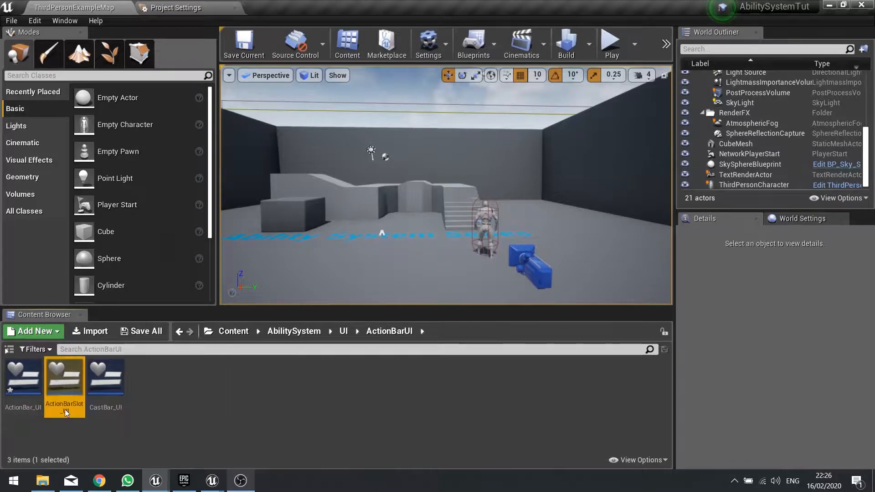
pyautogui.doubleClick(65, 408)
pyautogui.click(842, 48)
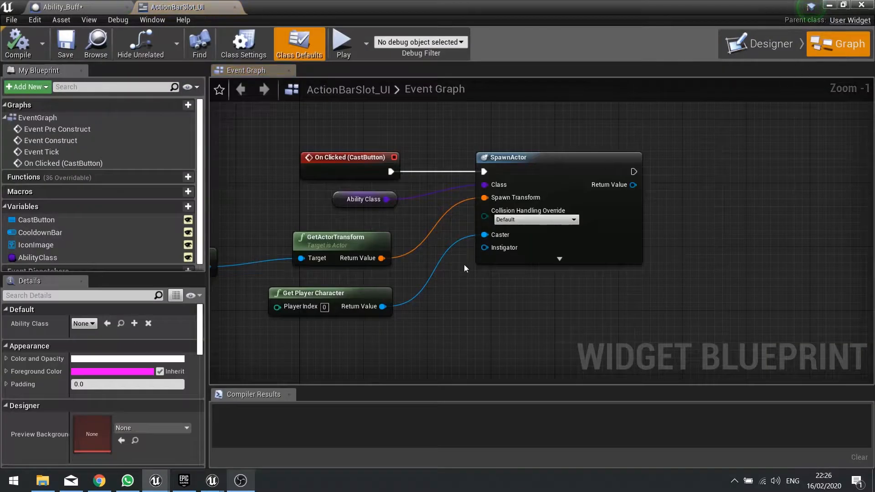
pyautogui.moveTo(467, 263); pyautogui.dragTo(478, 222, button='right')
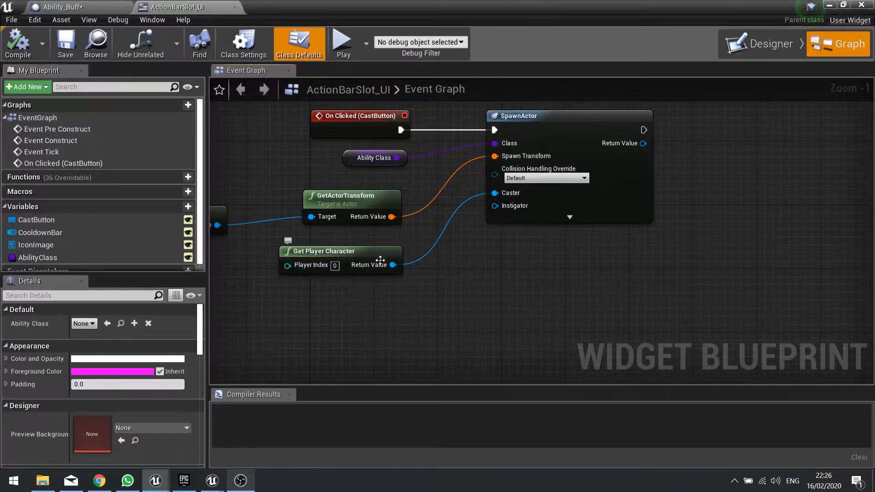
pyautogui.click(235, 7)
# - Add a Get Attached Actors node targeting Caster and arrange both nodes below the Clear Duplicates entry node
pyautogui.moveTo(313, 258); pyautogui.dragTo(281, 248)
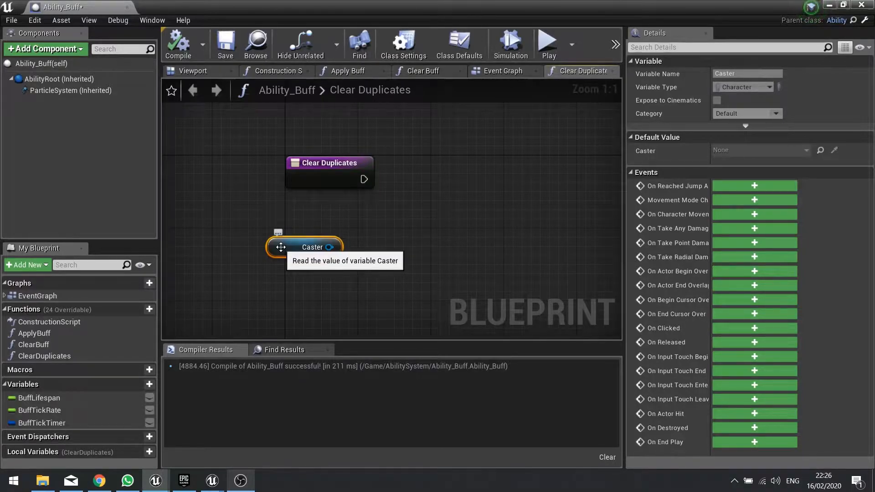
pyautogui.moveTo(310, 271); pyautogui.dragTo(295, 313, button='right')
pyautogui.moveTo(276, 286); pyautogui.dragTo(363, 284)
pyautogui.write('get a')
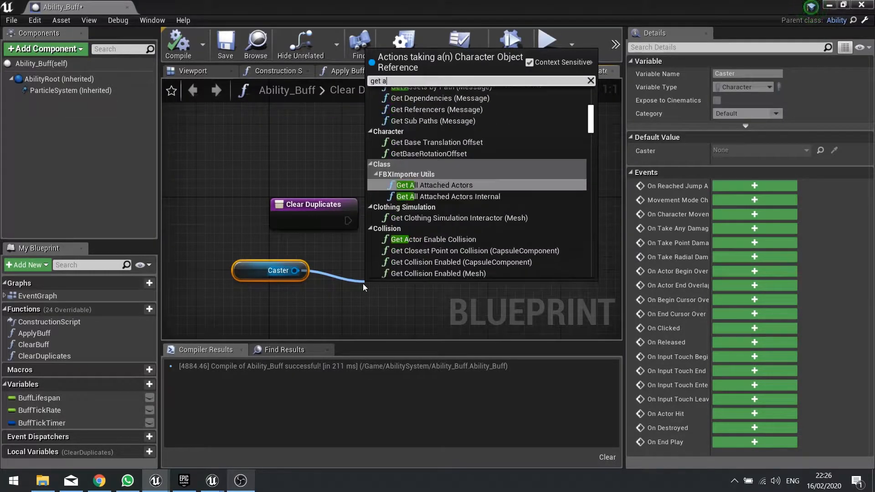
pyautogui.write('ttached')
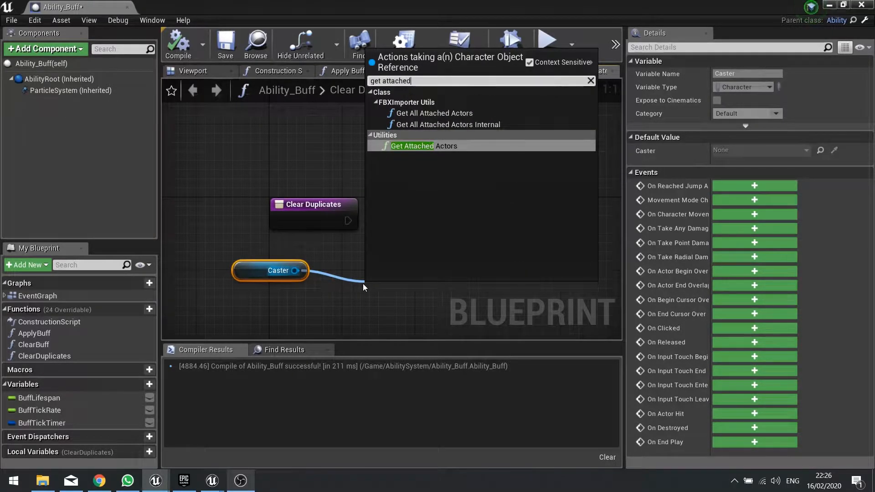
pyautogui.click(412, 150)
pyautogui.moveTo(383, 300); pyautogui.dragTo(380, 261)
pyautogui.moveTo(338, 313); pyautogui.dragTo(333, 276, button='right')
pyautogui.moveTo(381, 277); pyautogui.dragTo(277, 223)
pyautogui.moveTo(395, 223)
pyautogui.mouseDown()
pyautogui.moveTo(385, 240)
pyautogui.moveTo(404, 249)
pyautogui.moveTo(404, 267)
pyautogui.moveTo(387, 225)
pyautogui.mouseUp()
pyautogui.click(399, 228)
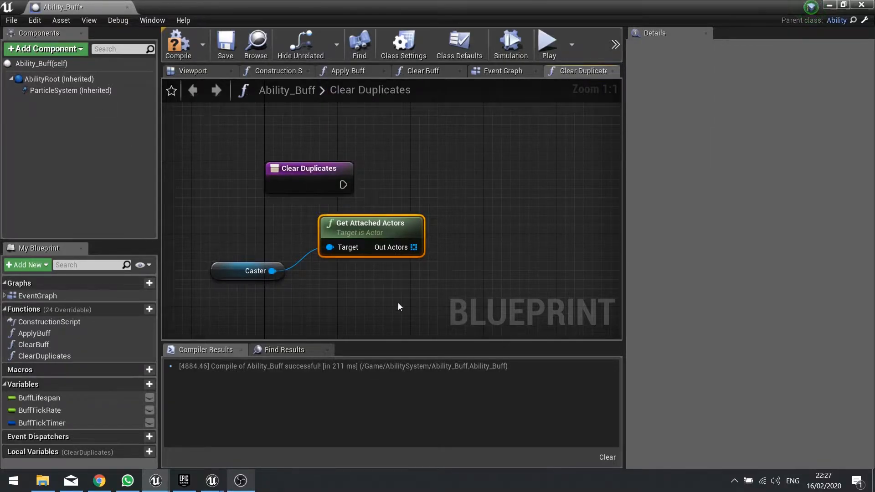
pyautogui.moveTo(395, 306); pyautogui.dragTo(256, 223)
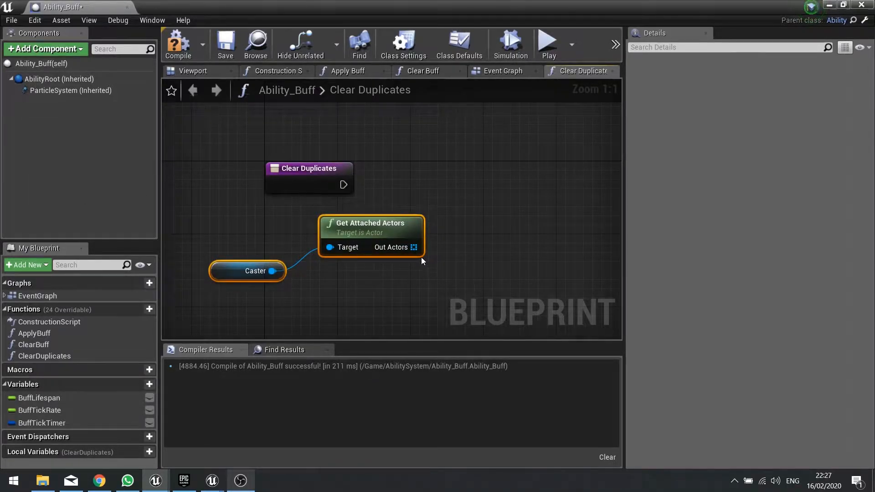
# - Add a For Each Loop over Out Actors, run it from the Clear Duplicates entry, and align it with that node
pyautogui.moveTo(413, 247); pyautogui.dragTo(499, 209)
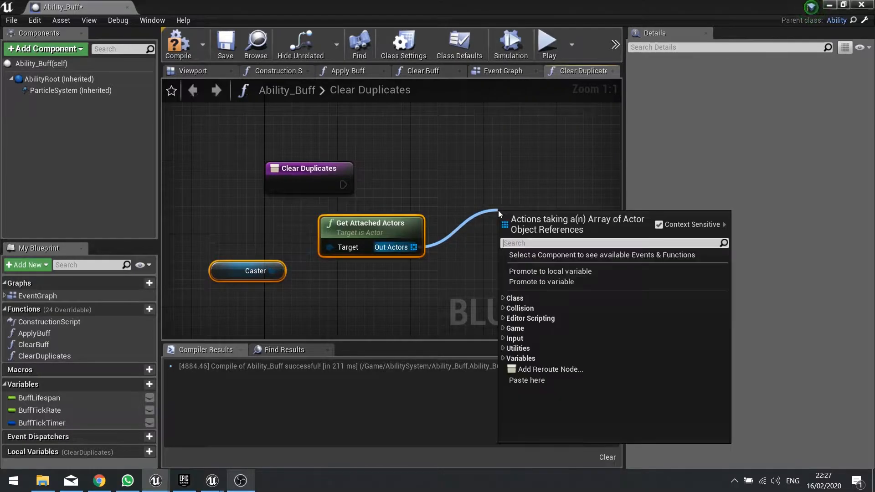
pyautogui.write('for each')
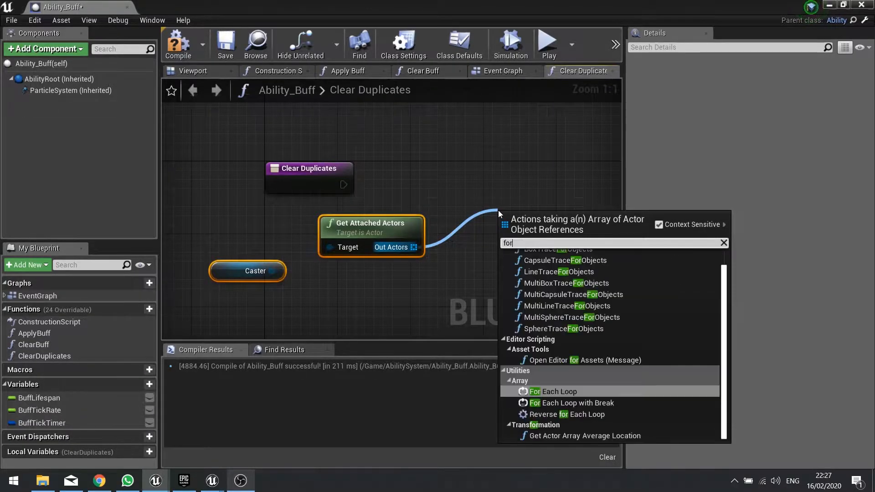
pyautogui.press('Return')
pyautogui.moveTo(344, 185); pyautogui.dragTo(523, 231)
pyautogui.moveTo(541, 212); pyautogui.dragTo(527, 174)
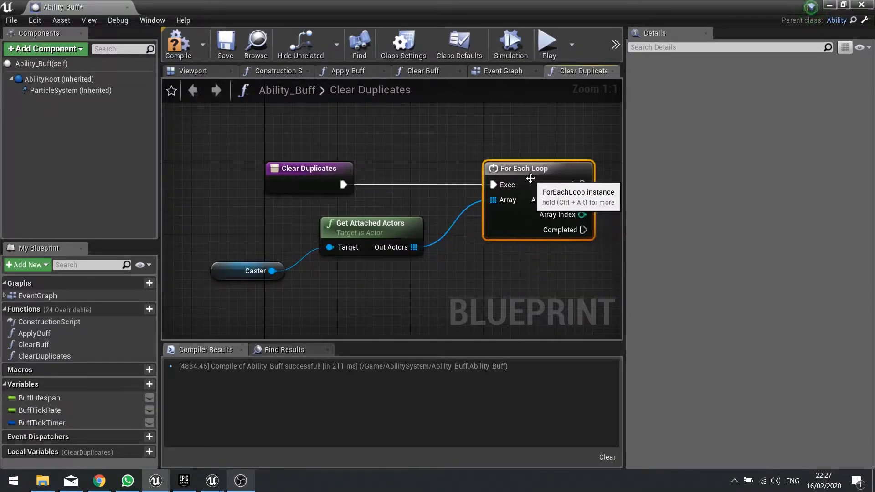
# - Add a GetClass node fed by the For Each Loop's Array Element
pyautogui.moveTo(524, 254); pyautogui.dragTo(327, 229, button='right')
pyautogui.moveTo(416, 179); pyautogui.dragTo(349, 190, button='right')
pyautogui.moveTo(294, 187); pyautogui.dragTo(391, 212)
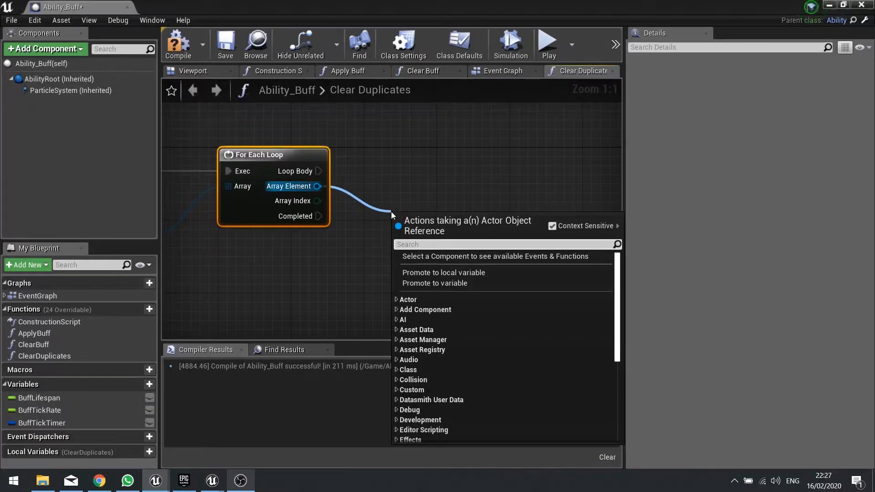
pyautogui.write('get class')
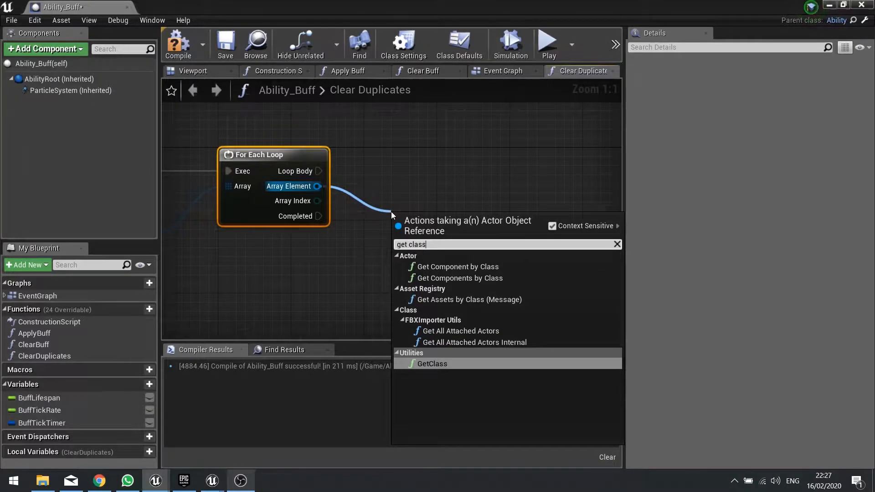
pyautogui.click(442, 365)
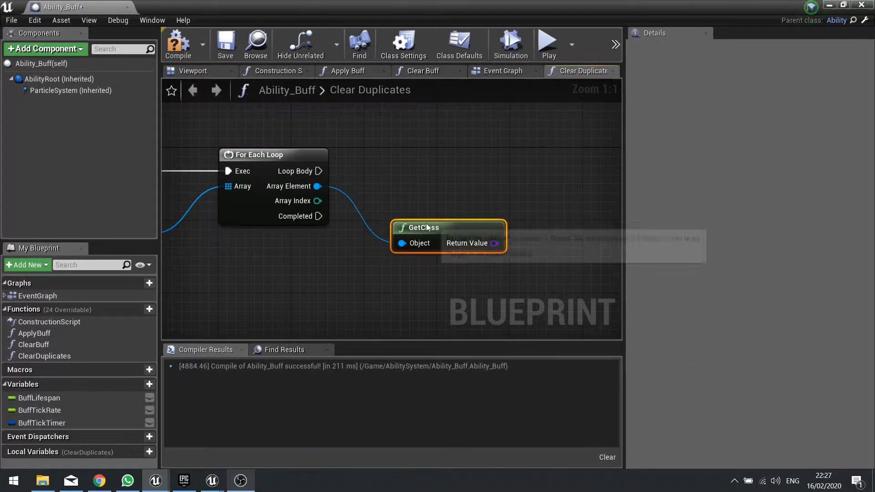
# - Add a Self reference with its own GetClass node and place the pair beneath the first GetClass node
pyautogui.moveTo(341, 284); pyautogui.dragTo(420, 235, button='right')
pyautogui.moveTo(304, 293); pyautogui.dragTo(308, 291, button='right')
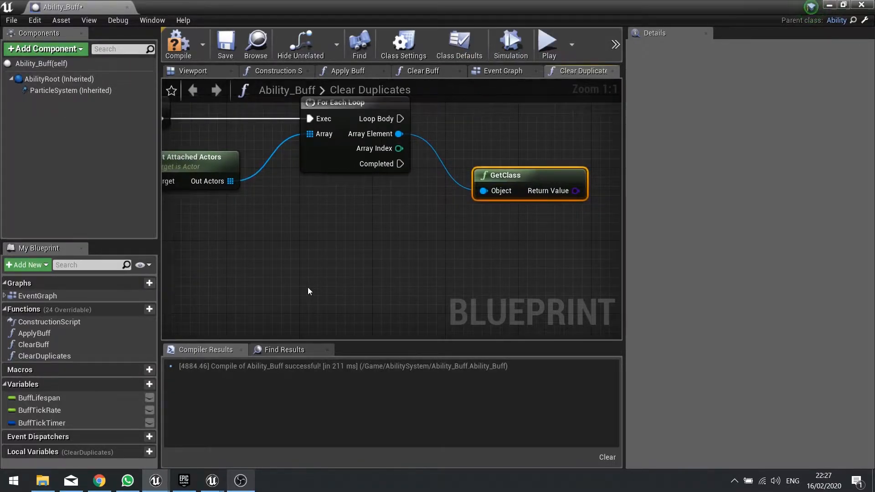
pyautogui.rightClick(308, 286)
pyautogui.write('sel')
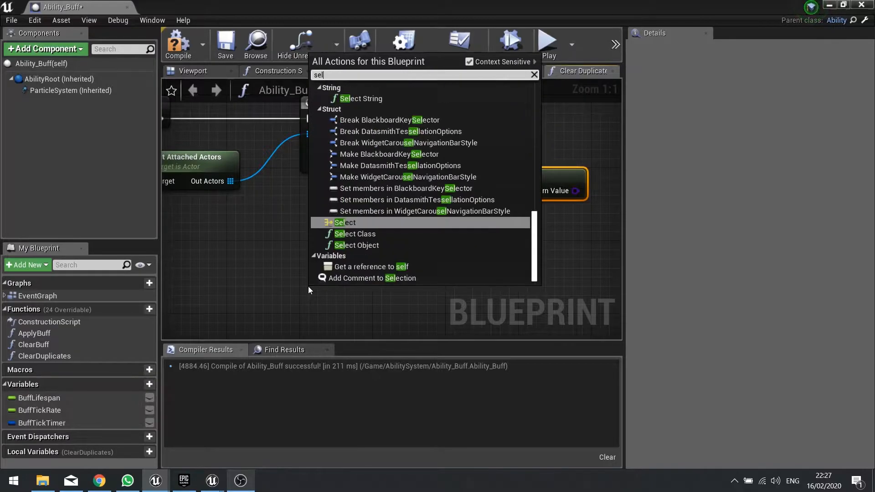
pyautogui.press('Escape')
pyautogui.moveTo(371, 296); pyautogui.dragTo(417, 277)
pyautogui.write('get cla')
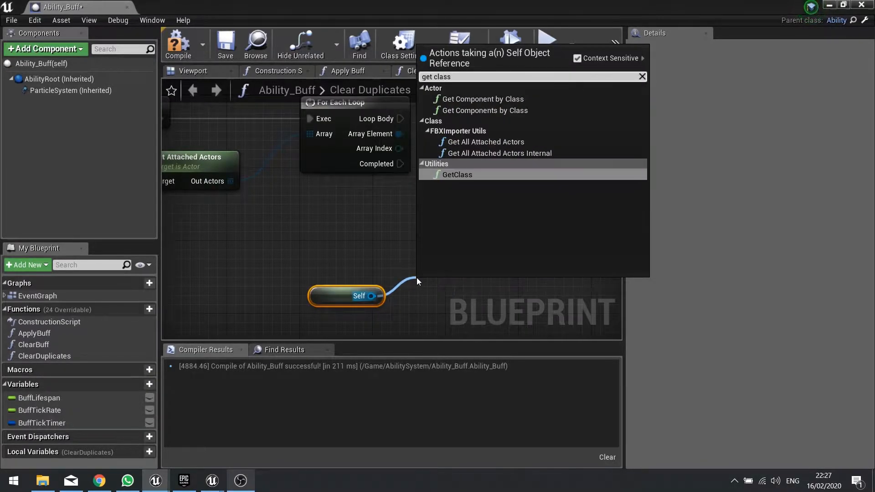
pyautogui.write('ss')
pyautogui.press('Return')
pyautogui.keyDown('shift'); pyautogui.click(348, 296); pyautogui.keyUp('shift')
pyautogui.moveTo(503, 293); pyautogui.dragTo(549, 238)
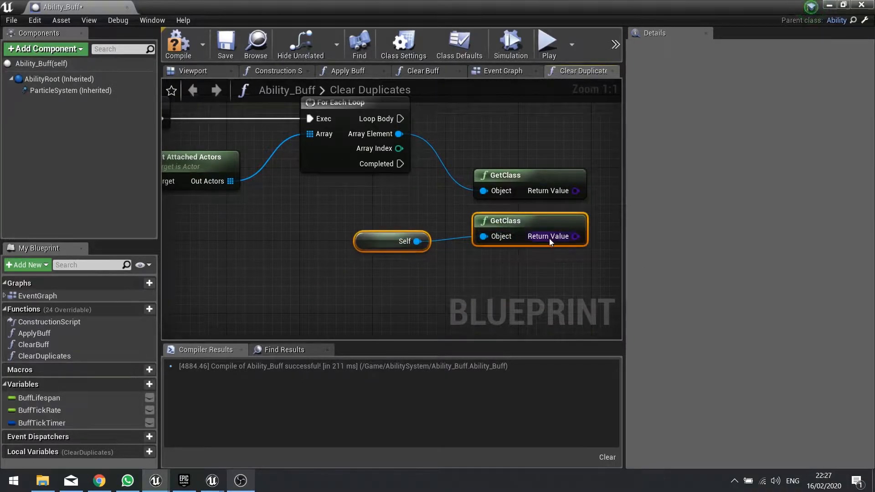
# - Compare the return values of both GetClass nodes with an Equal (==) node
pyautogui.moveTo(549, 238); pyautogui.dragTo(323, 253, button='right')
pyautogui.moveTo(350, 206); pyautogui.dragTo(417, 231)
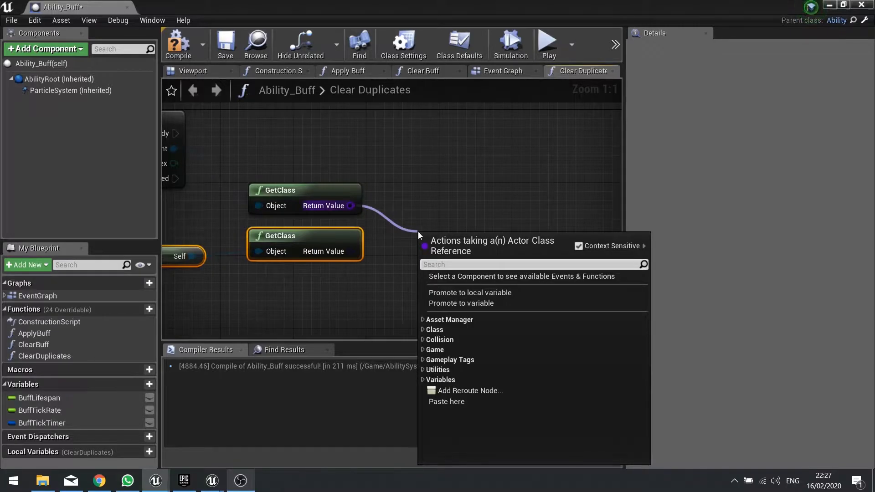
pyautogui.write('equal')
pyautogui.press('Return')
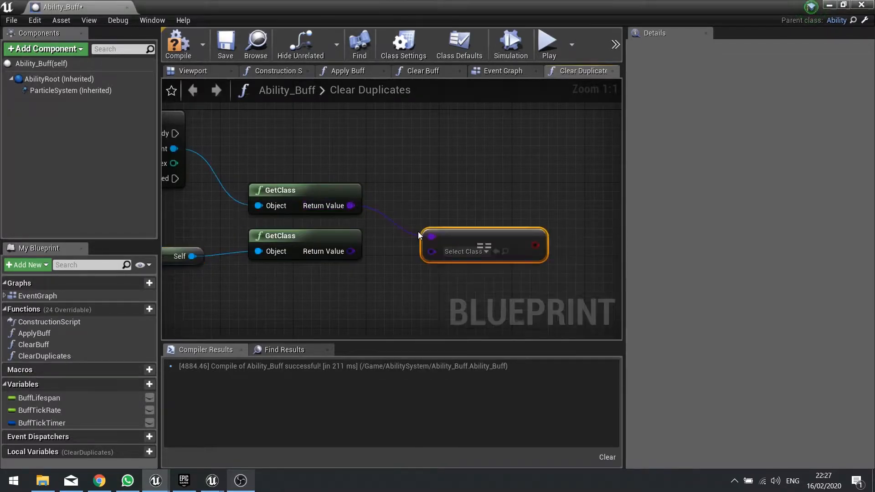
pyautogui.moveTo(350, 251); pyautogui.dragTo(399, 223)
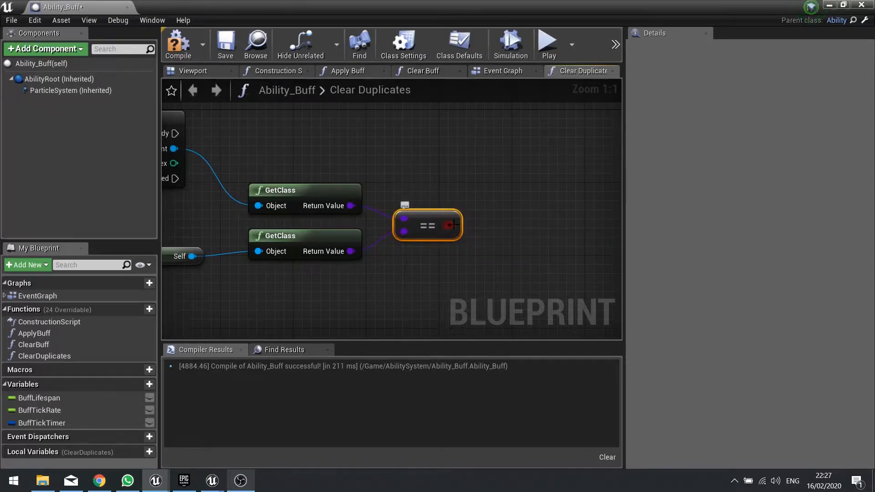
# - Add a Branch run from the For Each Loop's Loop Body, conditioned on the class comparison, and align it with the loop
pyautogui.click(477, 120)
pyautogui.moveTo(489, 154); pyautogui.dragTo(449, 225)
pyautogui.moveTo(489, 137); pyautogui.dragTo(179, 136)
pyautogui.moveTo(518, 175); pyautogui.dragTo(493, 202, button='right')
pyautogui.moveTo(501, 165); pyautogui.dragTo(501, 161)
pyautogui.moveTo(504, 161); pyautogui.dragTo(363, 160, button='right')
pyautogui.moveTo(363, 160); pyautogui.dragTo(379, 160)
# - Add a DestroyActor node targeting the loop's Array Element, run it from the Branch's True output, and compile the blueprint
pyautogui.moveTo(246, 158); pyautogui.dragTo(364, 158, button='right')
pyautogui.moveTo(164, 160); pyautogui.dragTo(240, 160, button='right')
pyautogui.moveTo(239, 161); pyautogui.dragTo(487, 156)
pyautogui.write('destroye')
pyautogui.press('BackSpace')
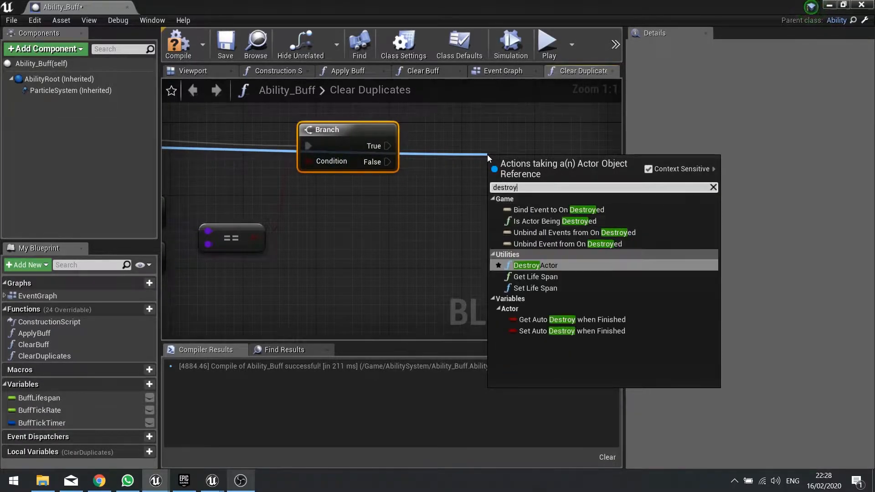
pyautogui.press('Return')
pyautogui.moveTo(499, 191); pyautogui.dragTo(387, 146)
pyautogui.scroll(-2, 502, 194)
pyautogui.scroll(-1, 502, 194)
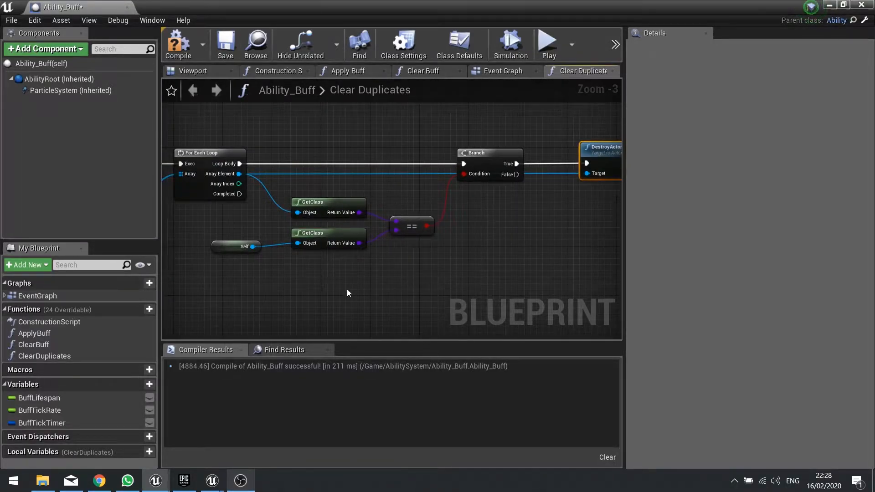
pyautogui.click(178, 43)
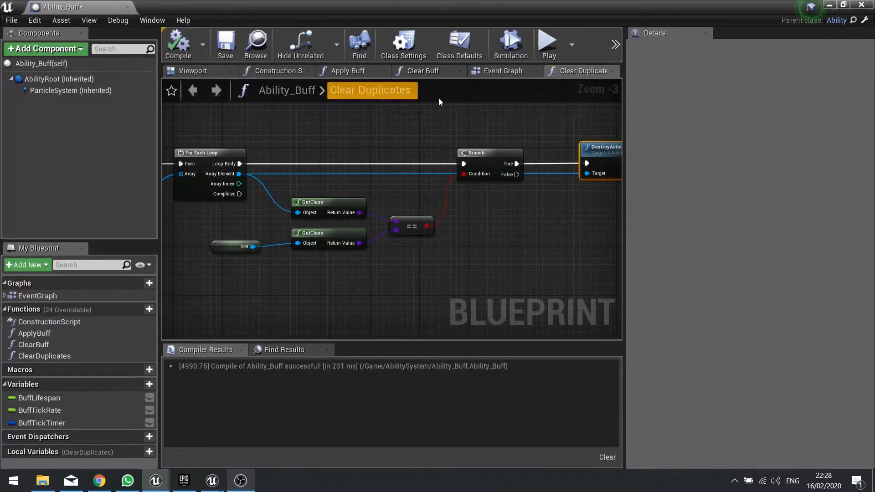
# - In the Event Graph, move Event BeginPlay and Parent: BeginPlay apart to make room between them
pyautogui.click(502, 73)
pyautogui.moveTo(375, 148); pyautogui.dragTo(343, 153, button='right')
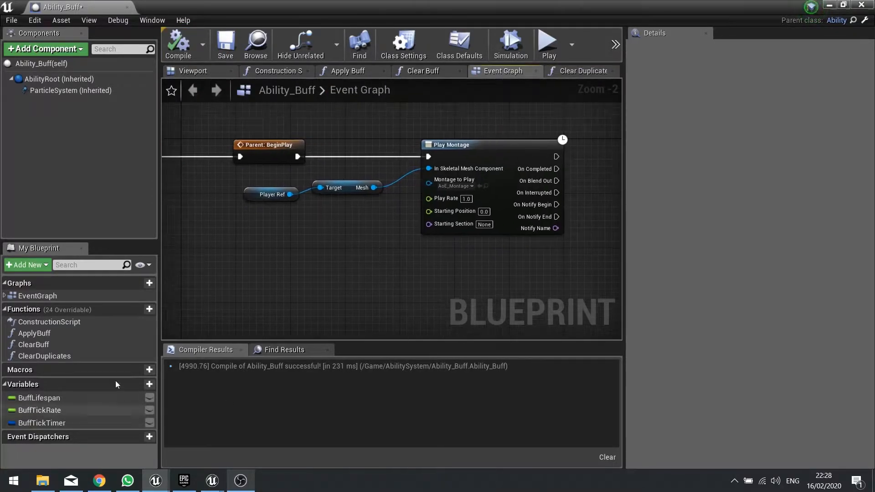
pyautogui.moveTo(365, 314); pyautogui.dragTo(216, 327, button='right')
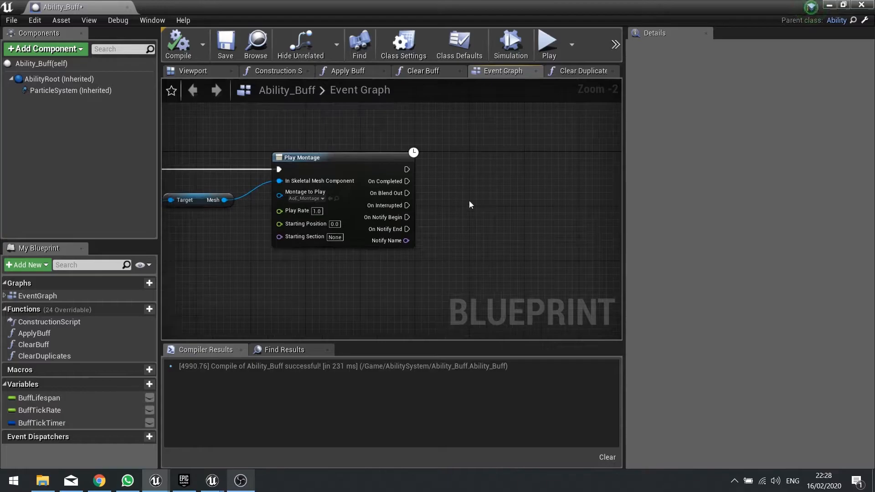
pyautogui.moveTo(371, 214); pyautogui.dragTo(673, 201, button='right')
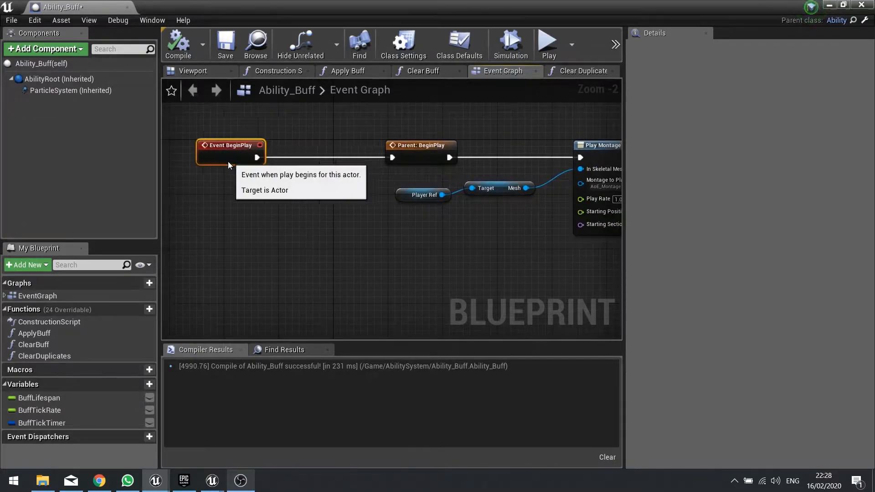
pyautogui.moveTo(426, 147)
pyautogui.mouseDown()
pyautogui.moveTo(442, 147)
pyautogui.moveTo(410, 148)
pyautogui.moveTo(440, 148)
pyautogui.mouseUp()
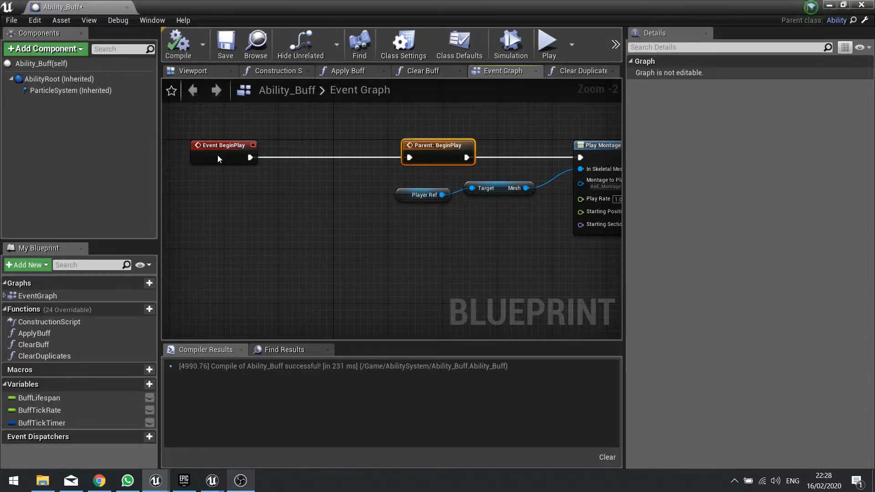
pyautogui.moveTo(218, 158); pyautogui.dragTo(197, 159)
pyautogui.click(424, 153)
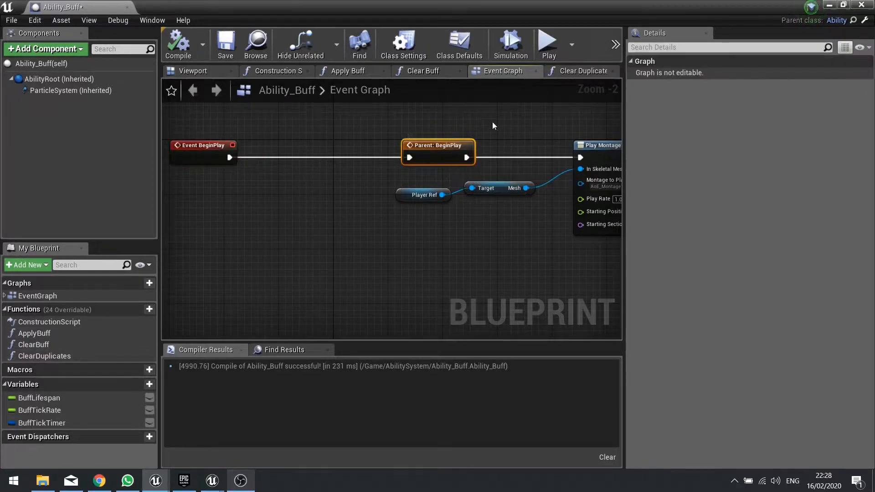
# - Insert a Clear Duplicates call between Event BeginPlay and Parent: BeginPlay and align it with the execution line
pyautogui.click(45, 356)
pyautogui.moveTo(274, 147); pyautogui.dragTo(229, 158)
pyautogui.moveTo(341, 171); pyautogui.dragTo(411, 157)
pyautogui.moveTo(337, 157); pyautogui.dragTo(336, 143)
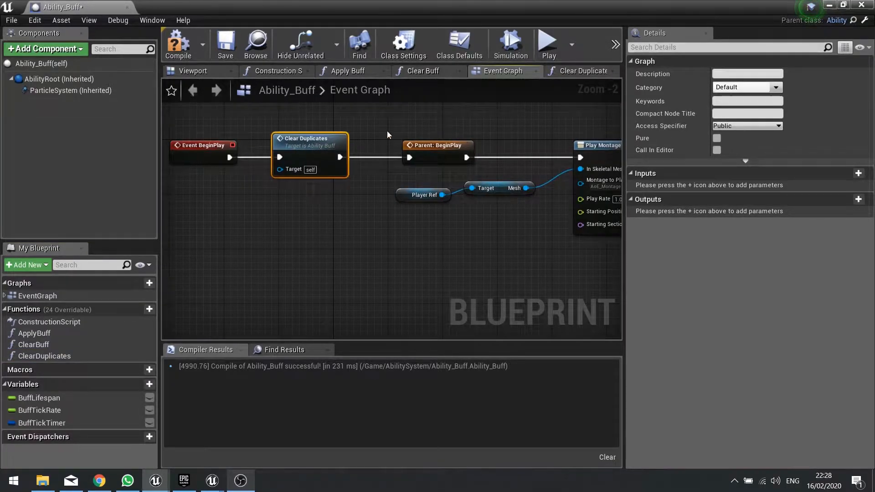
# - Examine the BeginPlay chain in the parent Ability blueprint's Event Graph, including AttachToComponent, and return to Ability_Buff
pyautogui.click(441, 153)
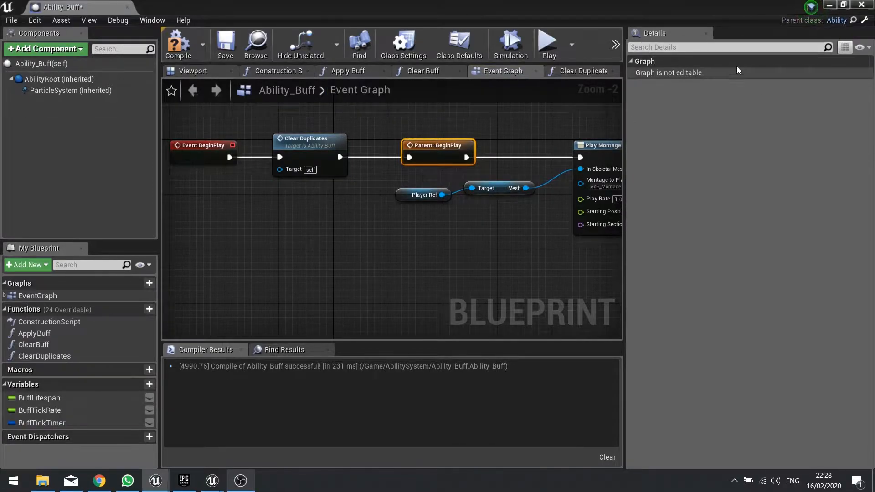
pyautogui.click(866, 22)
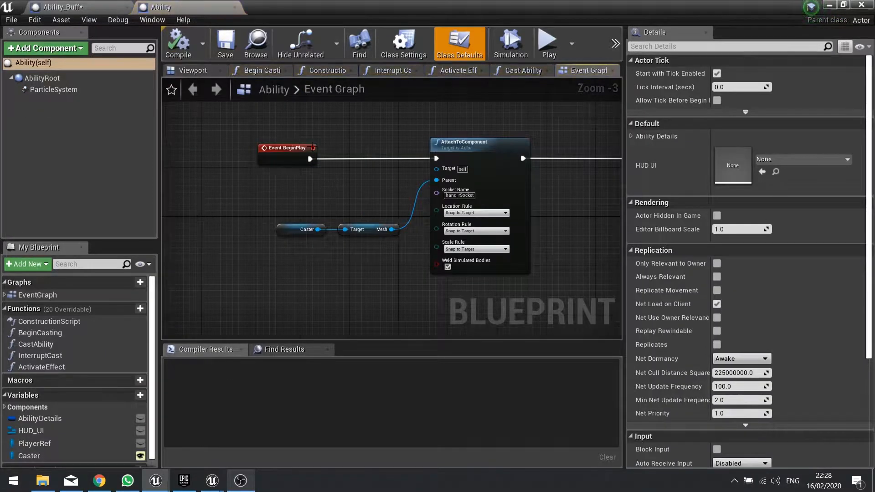
pyautogui.moveTo(385, 170); pyautogui.dragTo(174, 169, button='right')
pyautogui.moveTo(274, 211); pyautogui.dragTo(368, 184, button='right')
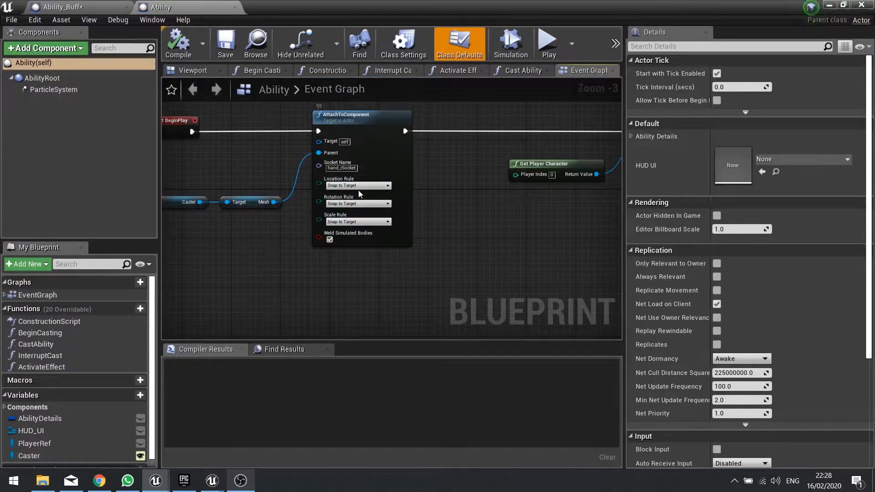
pyautogui.moveTo(498, 235); pyautogui.dragTo(248, 272, button='right')
pyautogui.moveTo(351, 156); pyautogui.dragTo(194, 150, button='right')
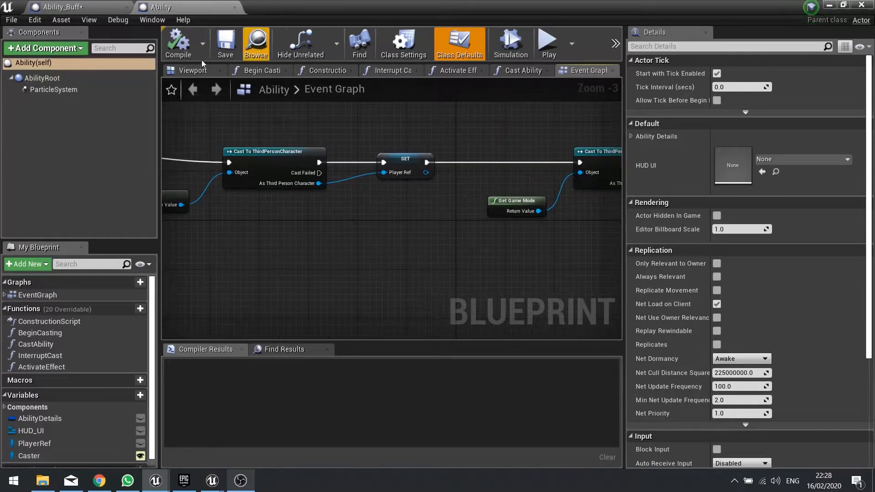
pyautogui.moveTo(502, 172); pyautogui.dragTo(712, 157, button='right')
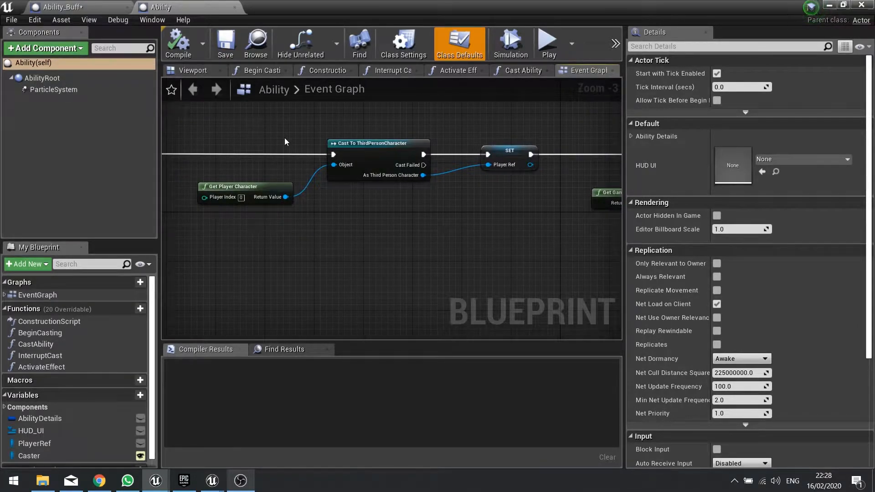
pyautogui.click(71, 6)
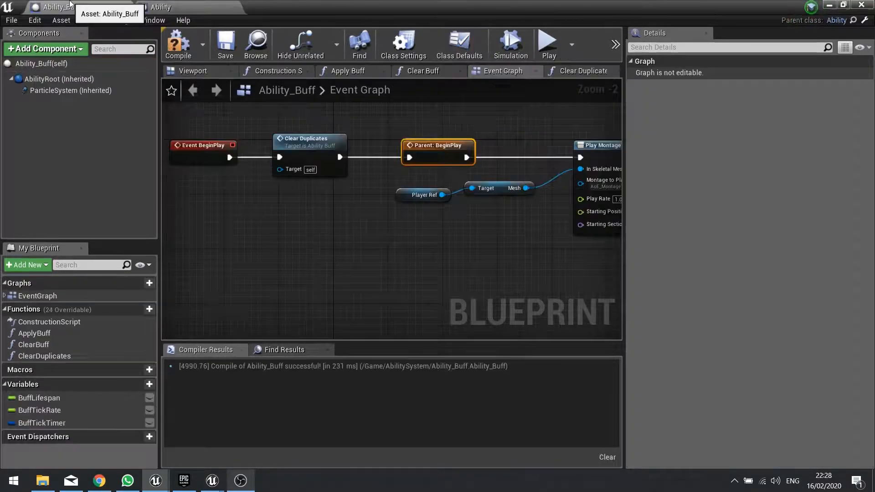
# - Review the node chain inside the Clear Duplicates function and compile Ability_Buff
pyautogui.doubleClick(288, 167)
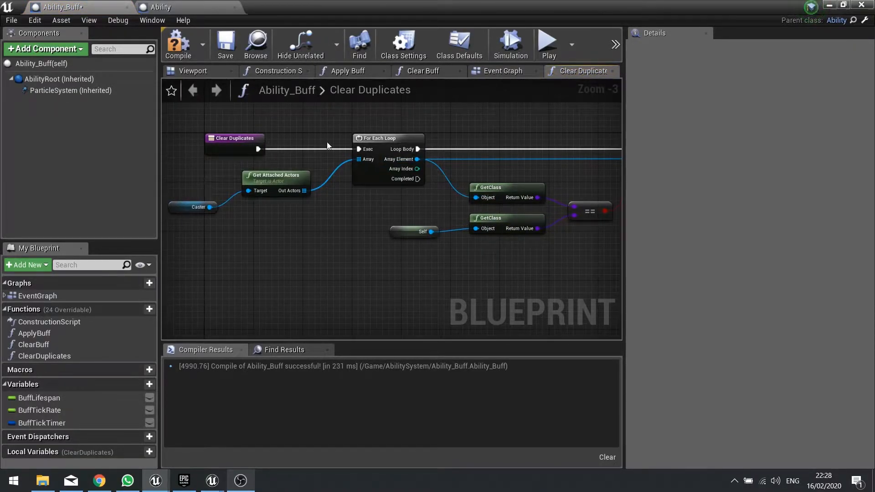
pyautogui.moveTo(404, 161); pyautogui.dragTo(270, 179, button='right')
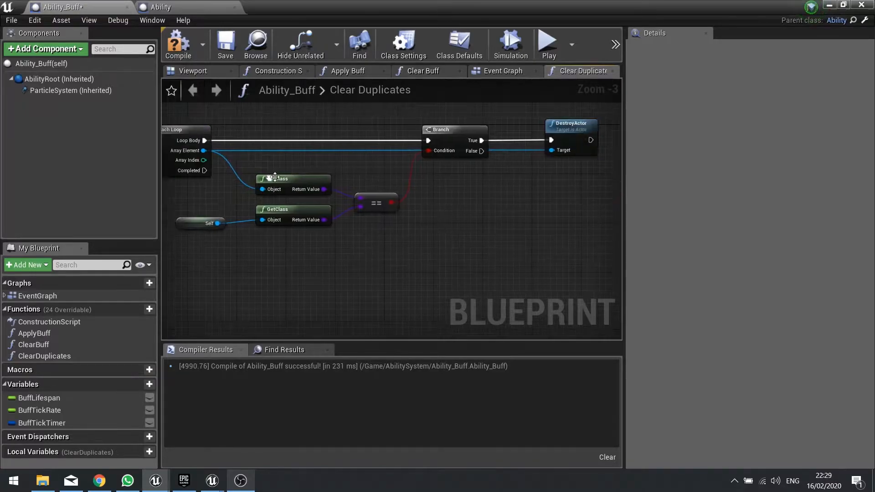
pyautogui.moveTo(363, 137); pyautogui.dragTo(501, 141, button='right')
pyautogui.click(178, 46)
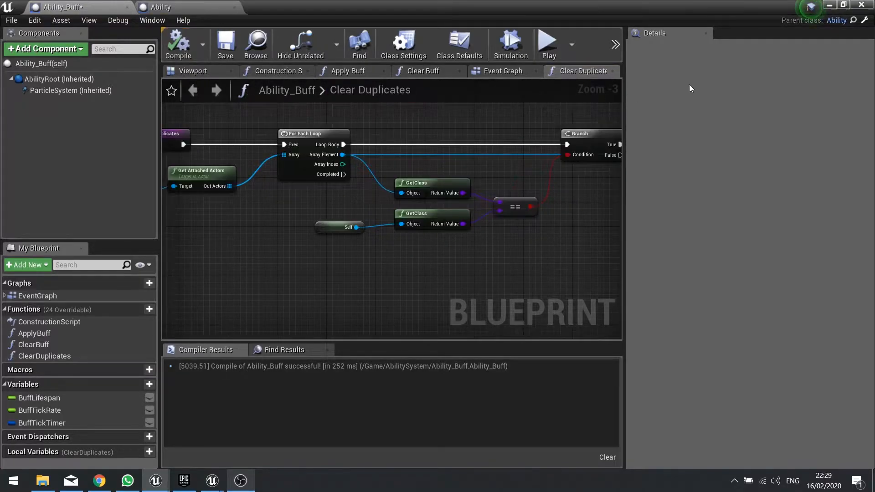
# - Play the level in the editor and cast the third action bar ability while running around
pyautogui.click(828, 6)
pyautogui.click(619, 42)
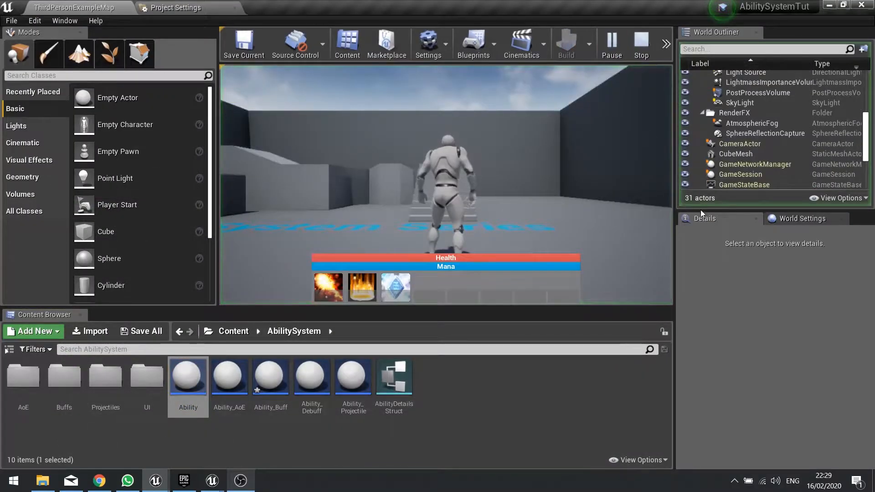
pyautogui.click(437, 201)
pyautogui.press('w')
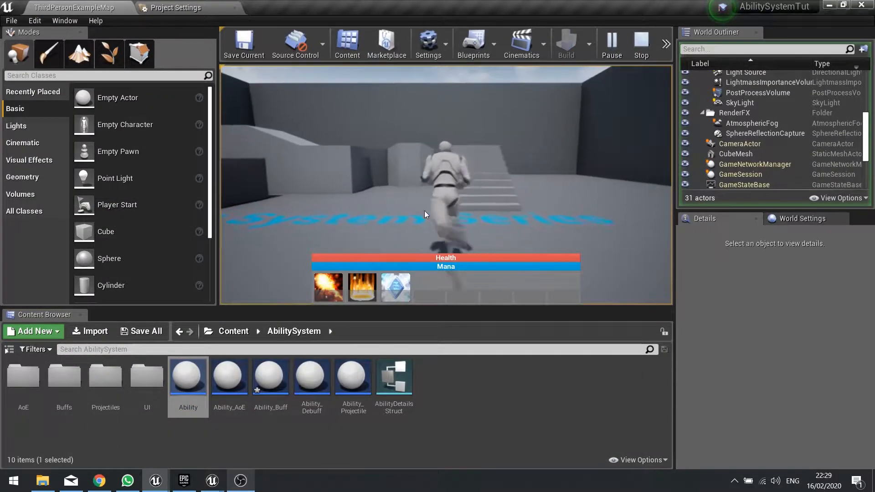
pyautogui.click(401, 279)
pyautogui.press('d')
pyautogui.press('s')
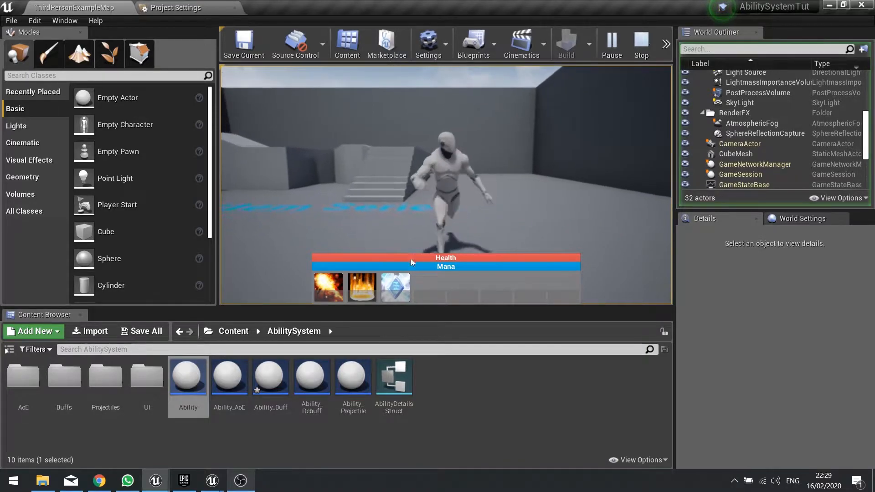
pyautogui.press('w')
pyautogui.press('d')
pyautogui.press('a')
# - Cast the third ability again, run around to observe the character and its buff, and stop the play session
pyautogui.click(401, 280)
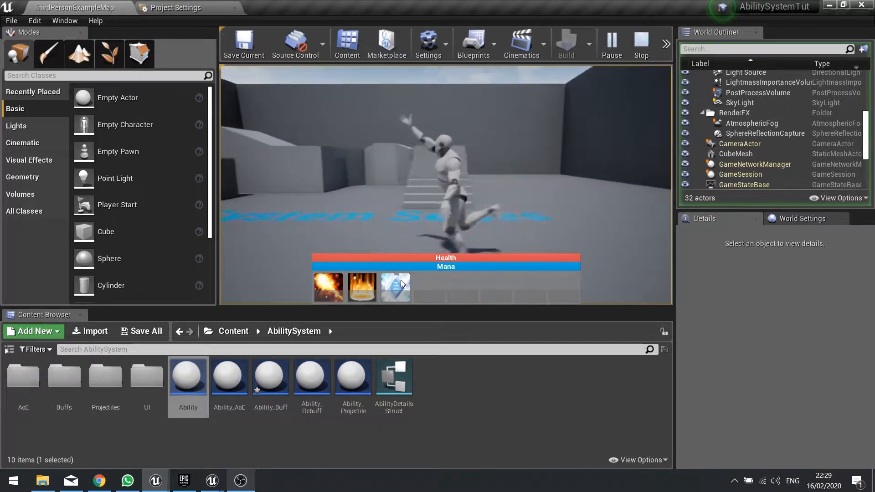
pyautogui.press('s')
pyautogui.press('d')
pyautogui.press('a')
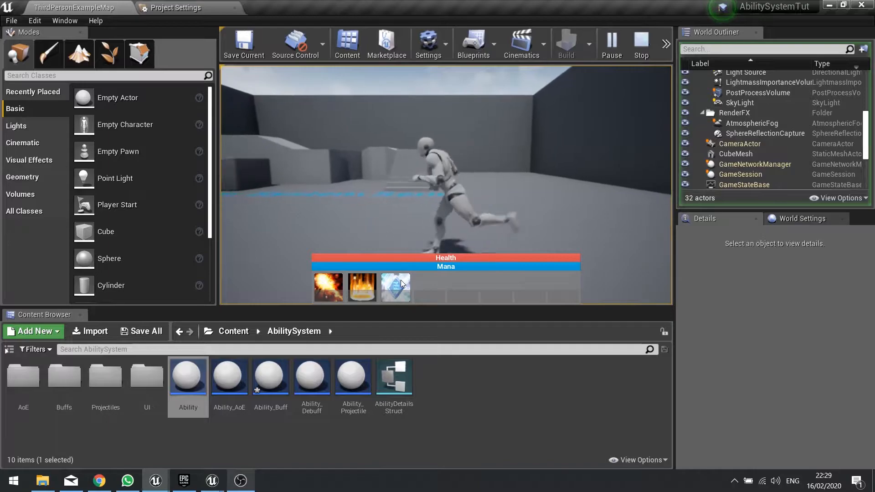
pyautogui.press('a')
pyautogui.press('w')
pyautogui.press('d')
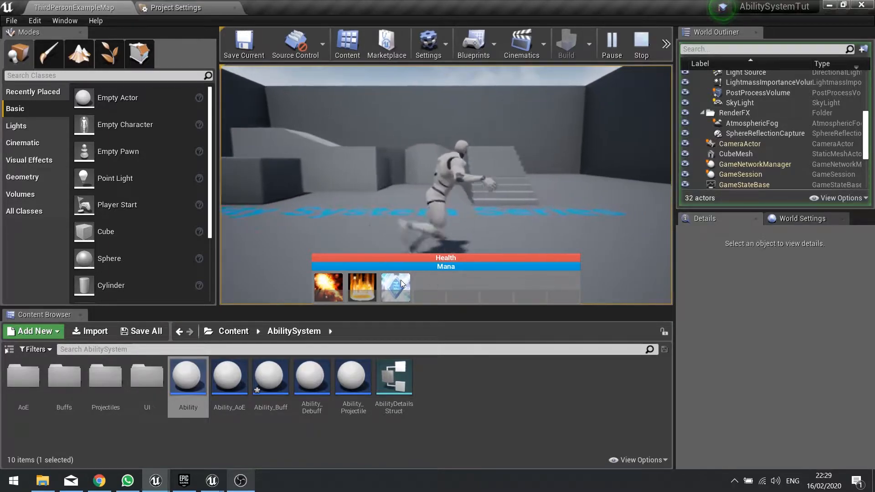
pyautogui.press('s')
pyautogui.press('w')
pyautogui.moveTo(400, 280); pyautogui.dragTo(401, 301, button='right')
pyautogui.press('d')
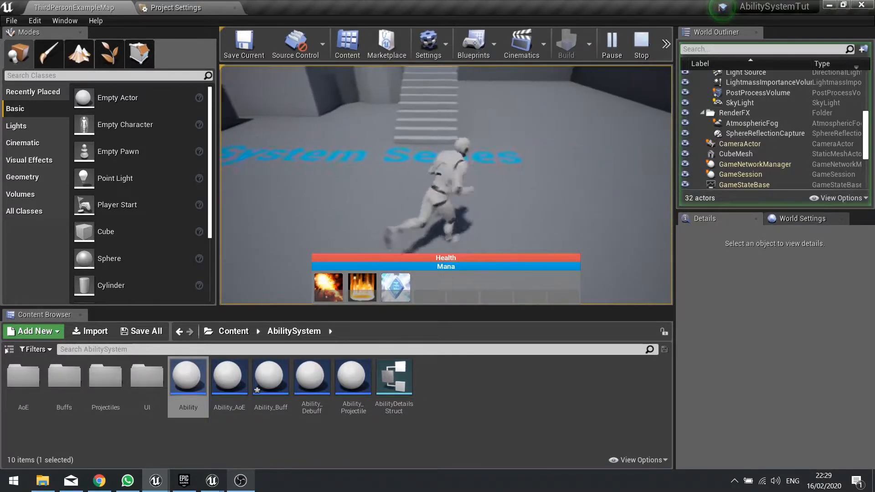
pyautogui.press('a')
pyautogui.press('d')
pyautogui.press('a')
pyautogui.press('s')
pyautogui.press('d')
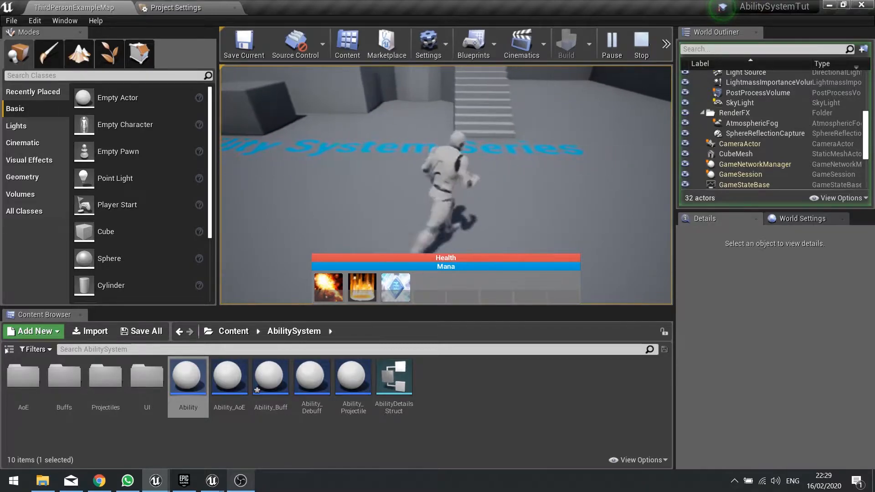
pyautogui.press('s')
pyautogui.press('Escape')
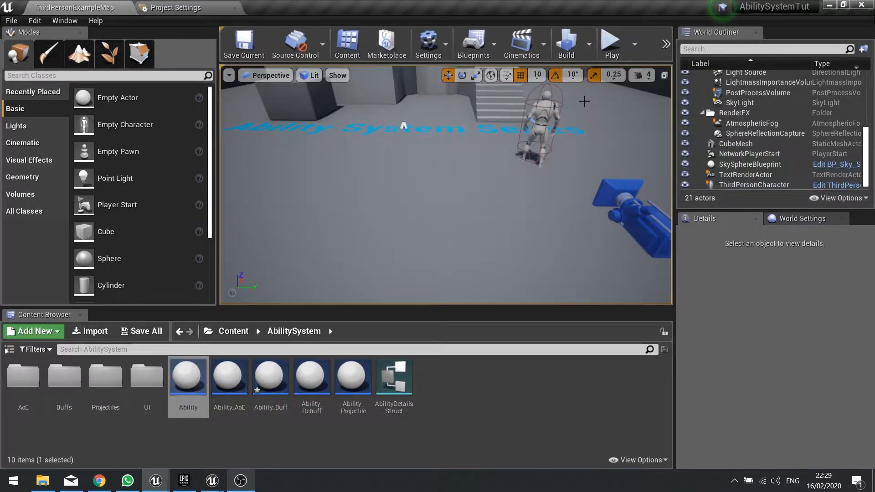
# - Create a folder named BuffsUI inside the AbilitySystem UI folder
pyautogui.doubleClick(147, 378)
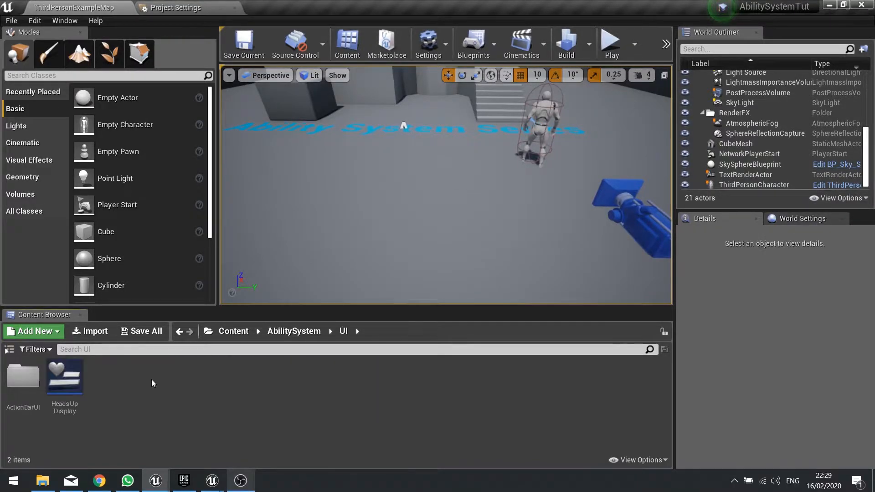
pyautogui.rightClick(127, 385)
pyautogui.click(160, 88)
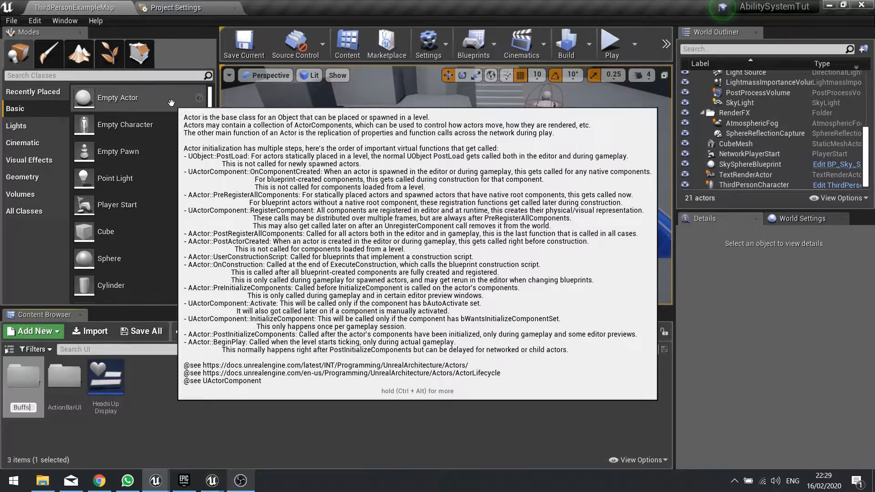
pyautogui.write('BuffsUI')
pyautogui.press('Return')
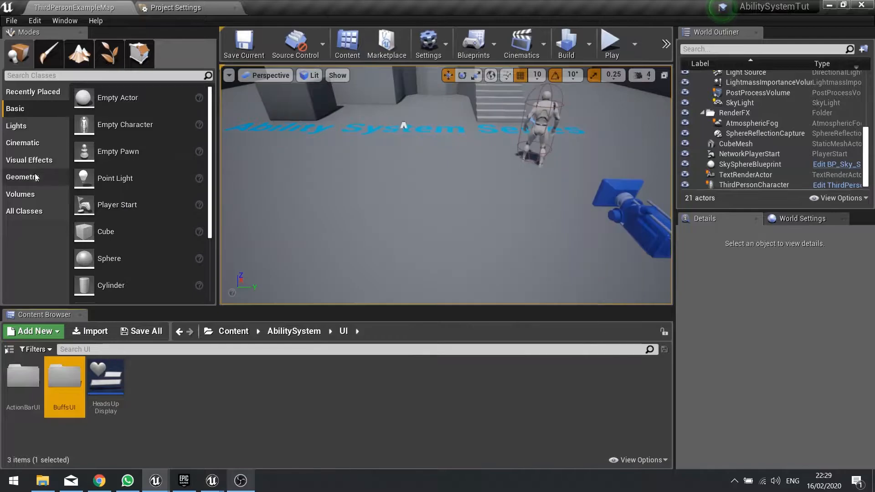
# - Create a Widget Blueprint named BuffIcon_UI inside the BuffsUI folder
pyautogui.doubleClick(60, 384)
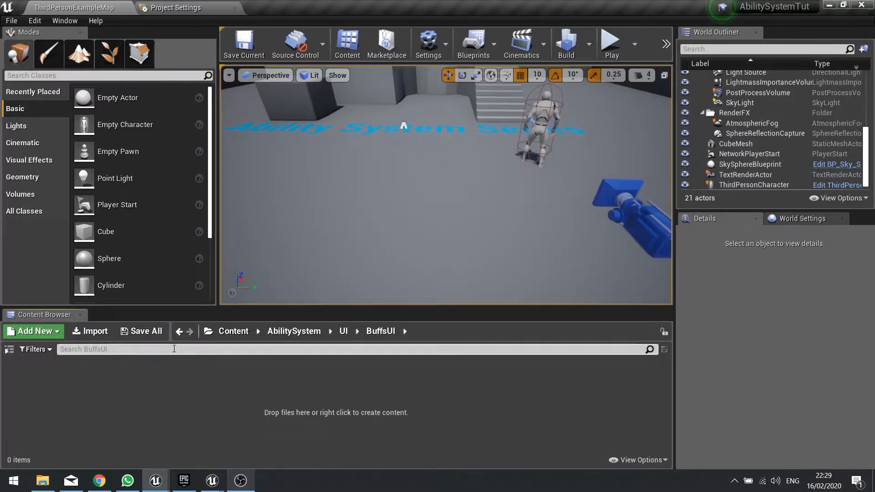
pyautogui.rightClick(28, 374)
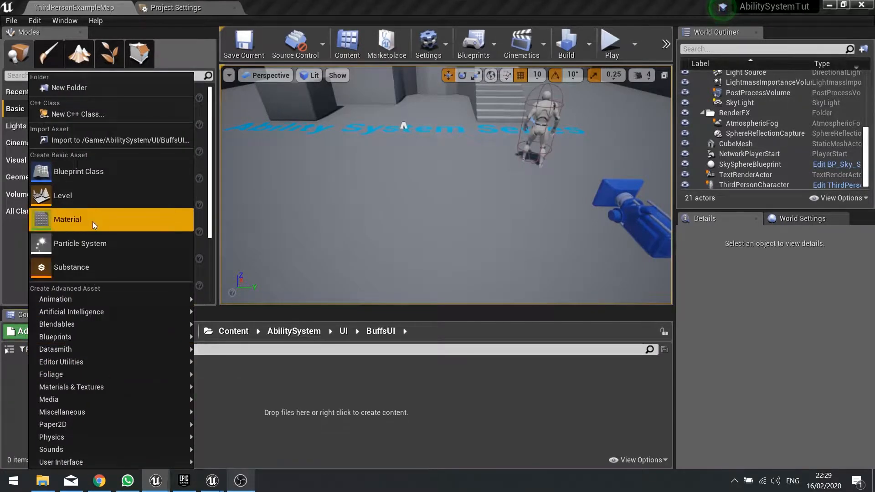
pyautogui.moveTo(83, 466)
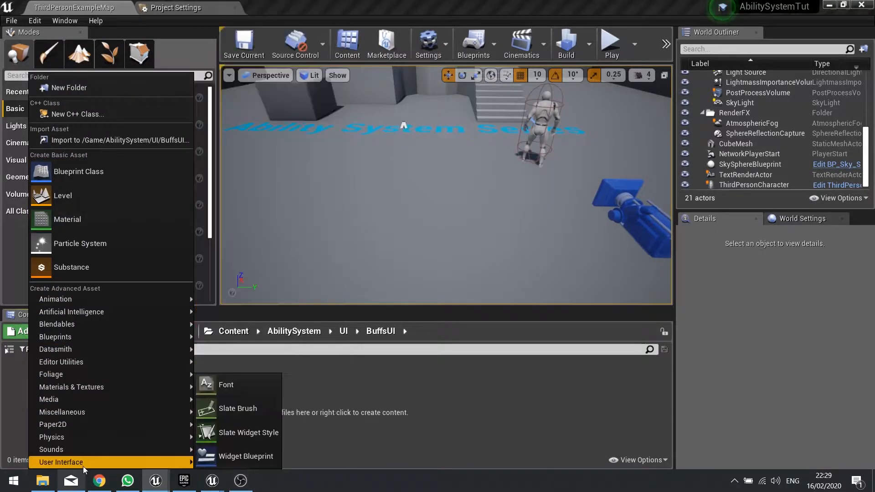
pyautogui.click(247, 462)
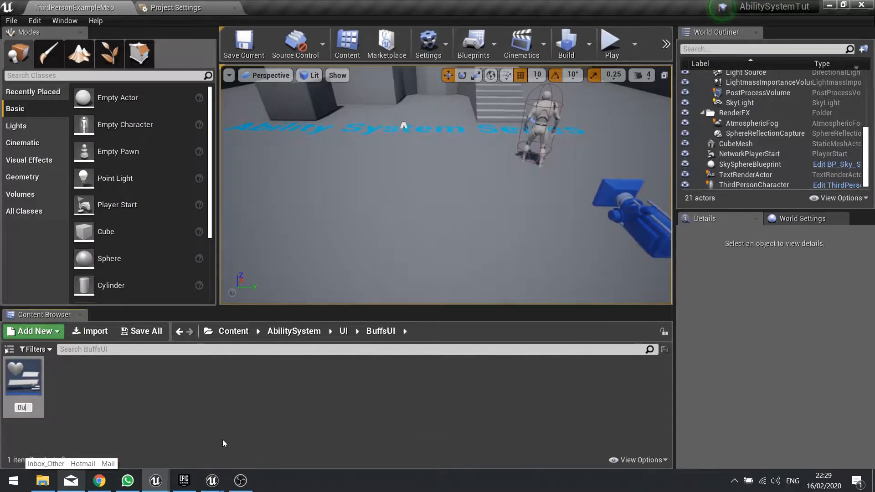
pyautogui.write('BuffIcon_UI')
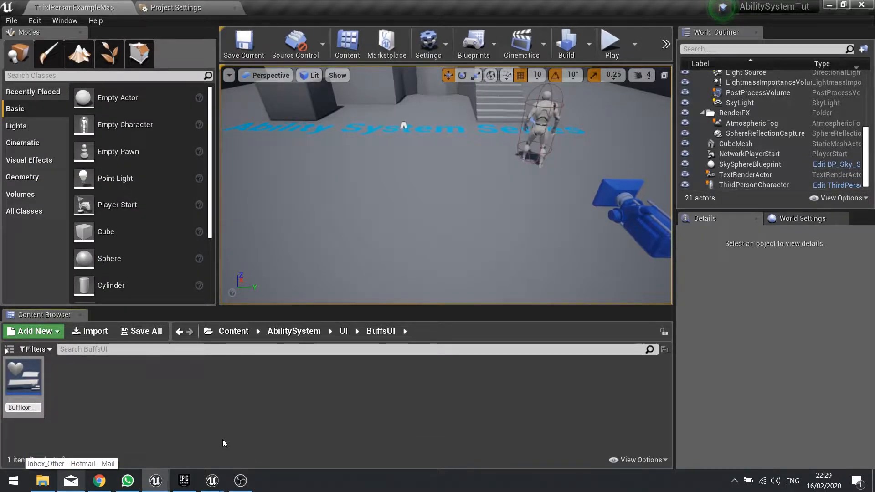
pyautogui.press('Return')
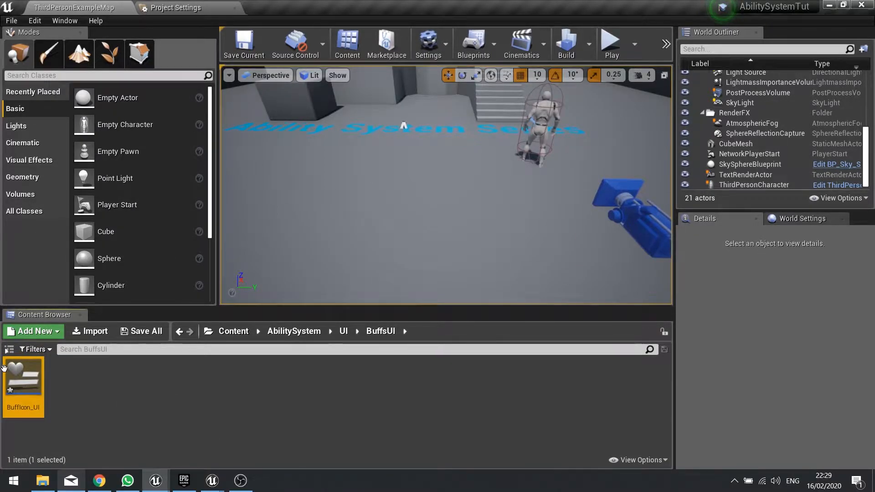
# - Open BuffIcon_UI, delete its Canvas Panel and add a Size Box as the root widget
pyautogui.doubleClick(13, 377)
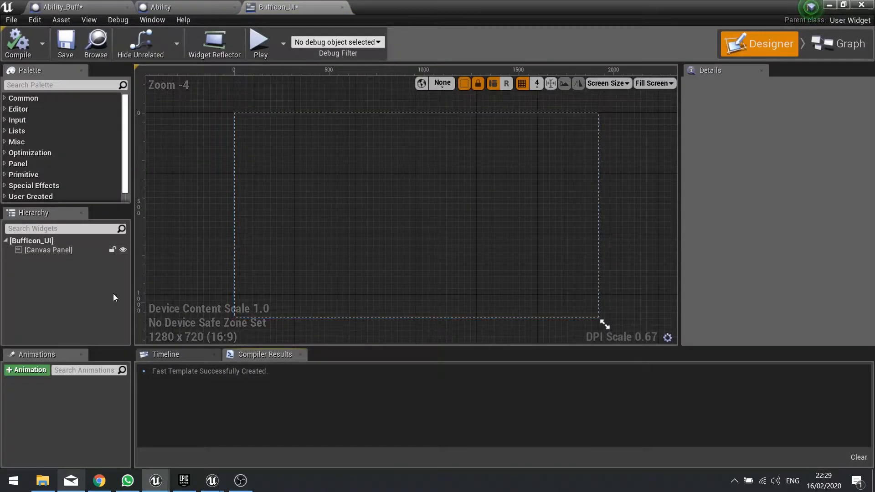
pyautogui.click(57, 250)
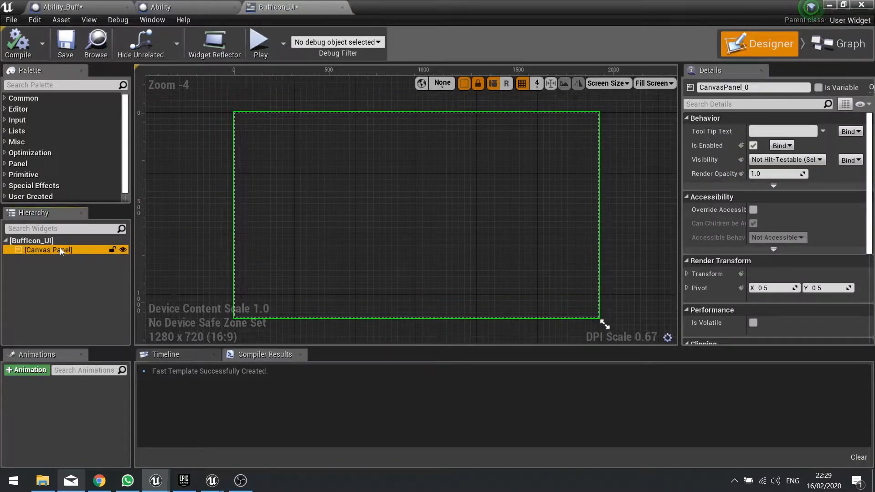
pyautogui.press('Delete')
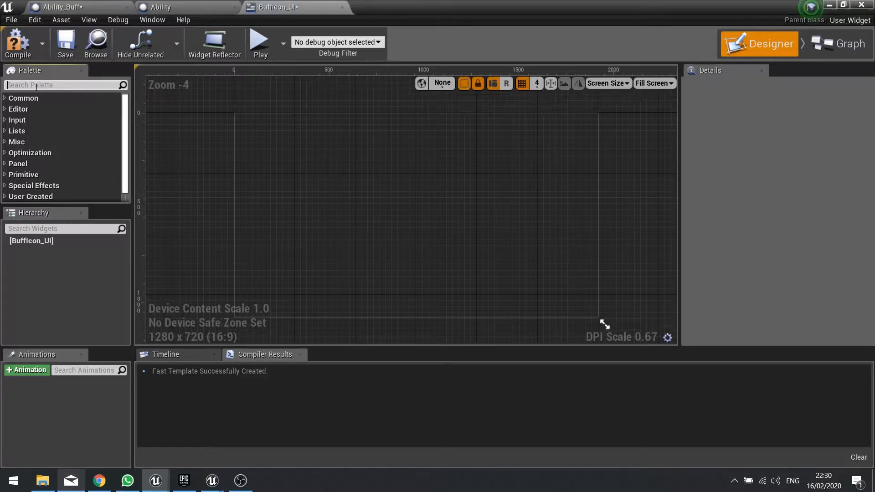
pyautogui.write('size')
pyautogui.moveTo(45, 110); pyautogui.dragTo(50, 246)
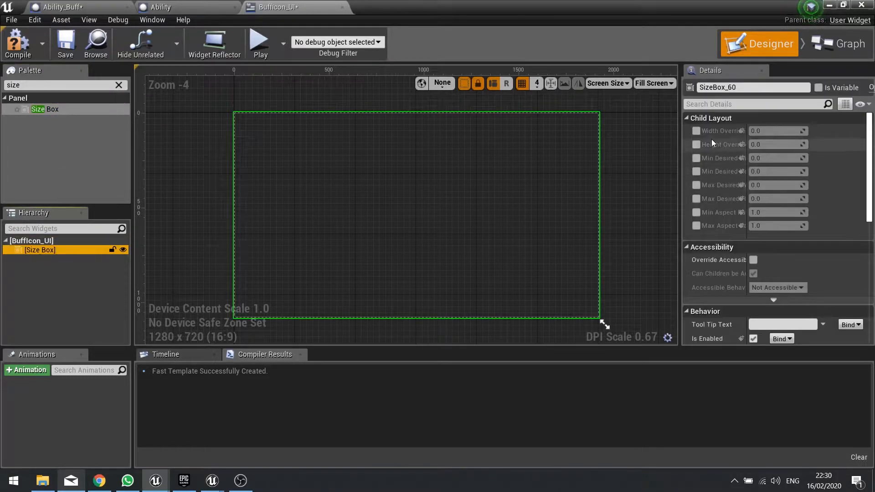
# - Enable the Size Box's width override with a value of 64 and compile the widget
pyautogui.click(696, 131)
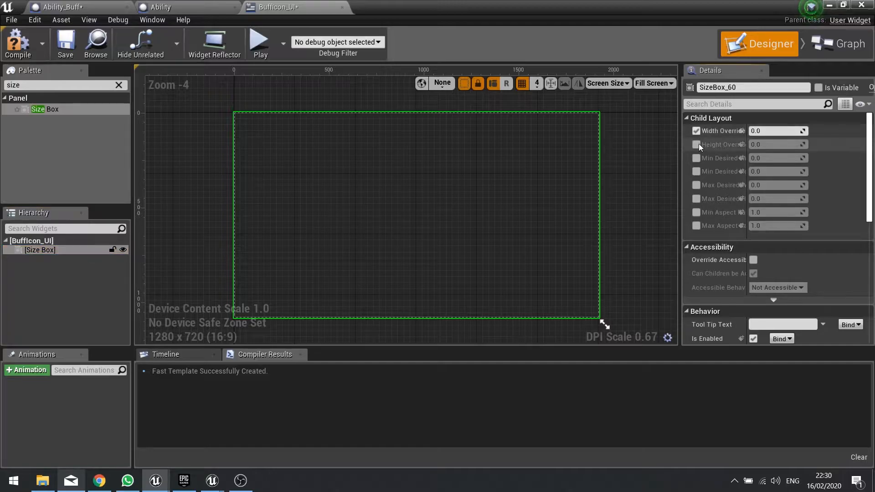
pyautogui.click(777, 130)
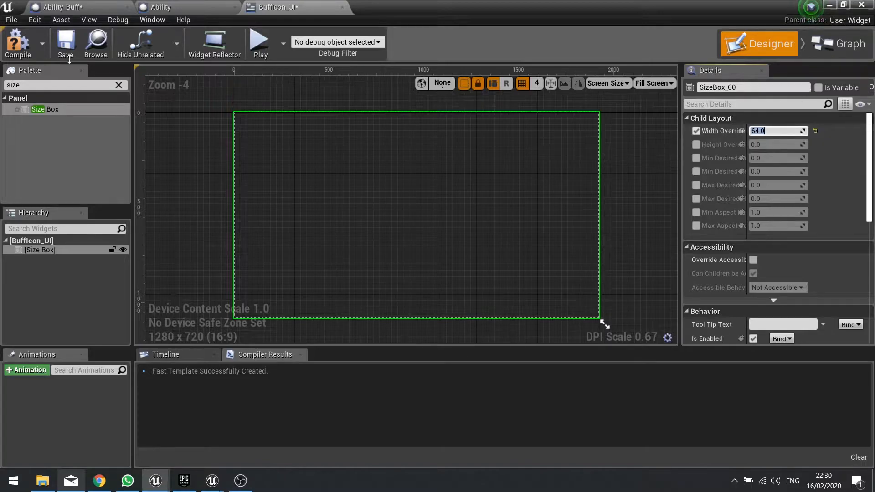
pyautogui.click(17, 44)
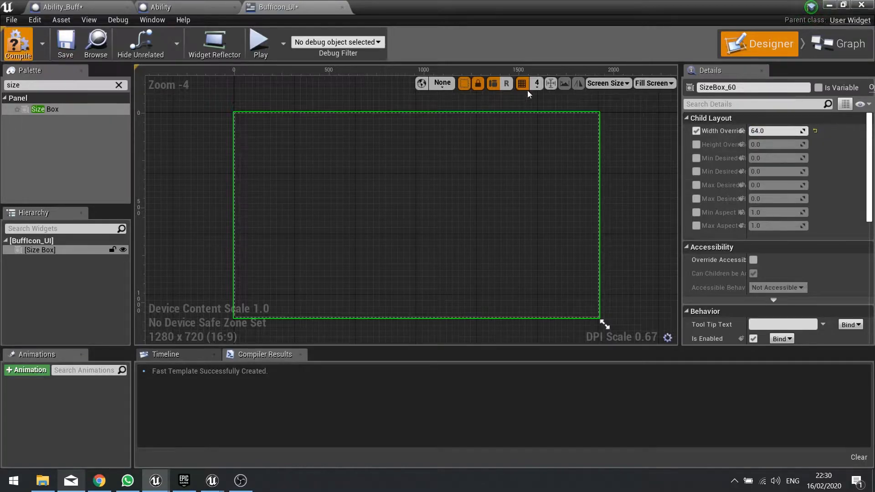
# - Change the designer preview from Fill Screen to Desired size
pyautogui.click(655, 83)
pyautogui.click(653, 132)
pyautogui.scroll(3, 406, 170)
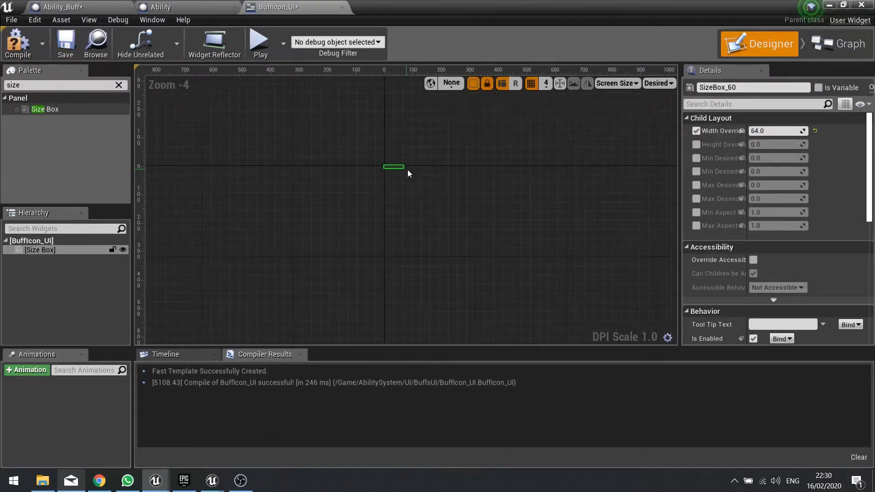
# - Add a Vertical Box inside the Size Box and place an Image widget in it
pyautogui.click(119, 85)
pyautogui.write('vertica')
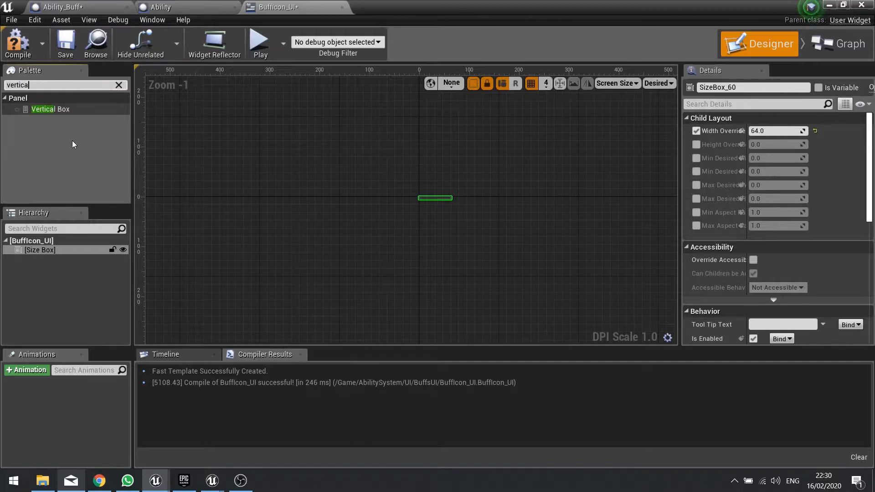
pyautogui.moveTo(58, 111); pyautogui.dragTo(45, 250)
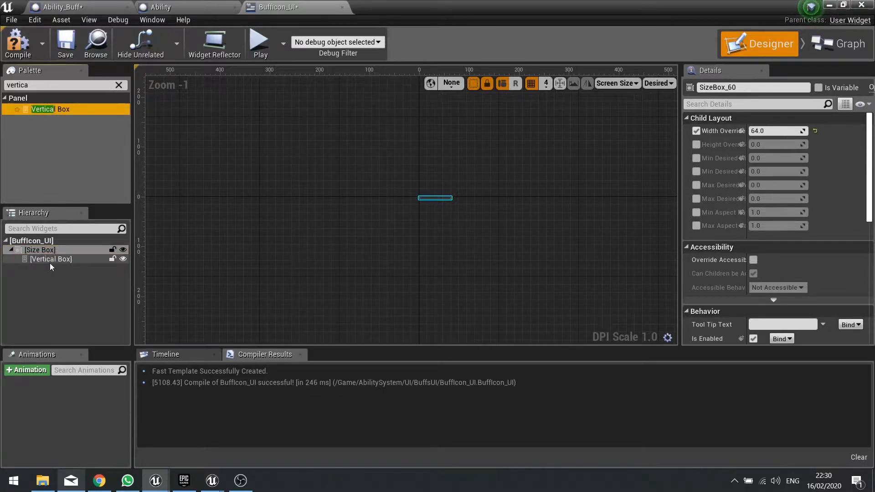
pyautogui.click(118, 86)
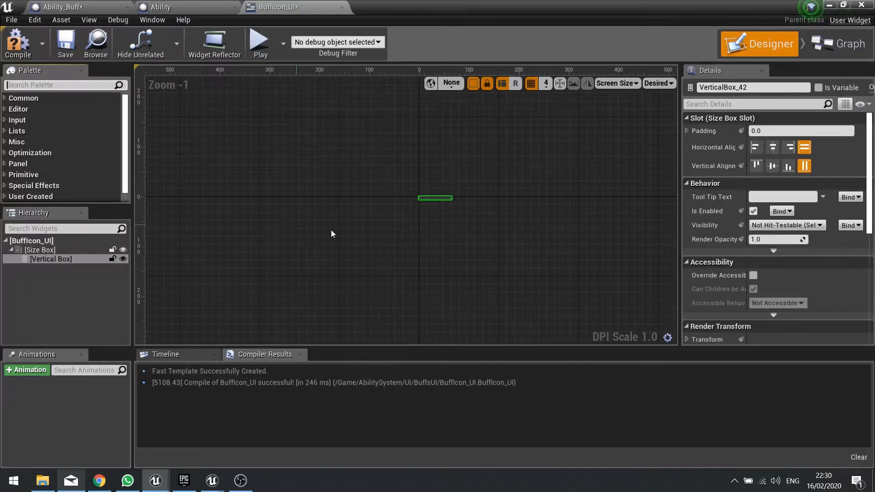
pyautogui.click(24, 86)
pyautogui.write('image')
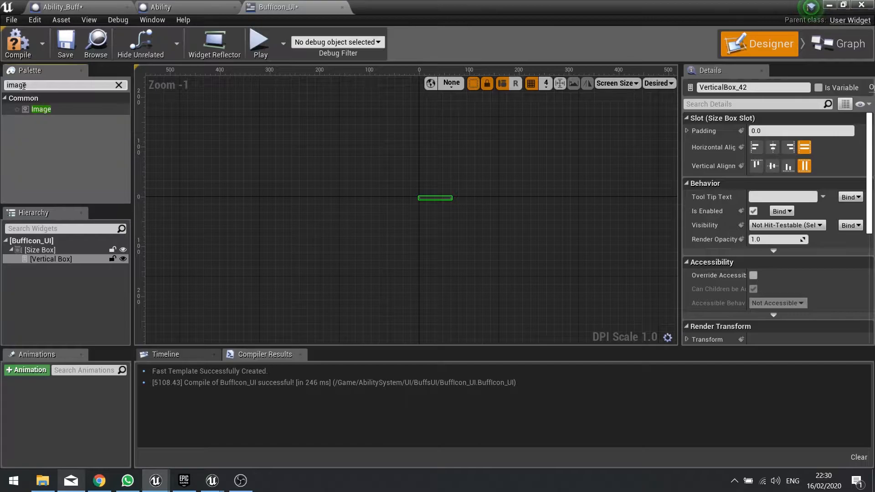
pyautogui.moveTo(45, 110); pyautogui.dragTo(51, 269)
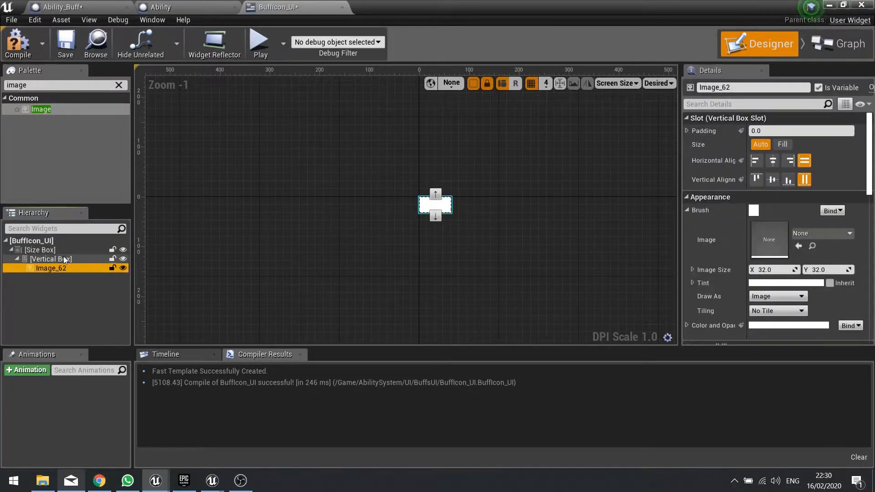
# - Set the Image widget's size to 64 by 64 and clear the widget palette search
pyautogui.click(777, 270)
pyautogui.write('64')
pyautogui.press('Tab')
pyautogui.write('64')
pyautogui.press('Return')
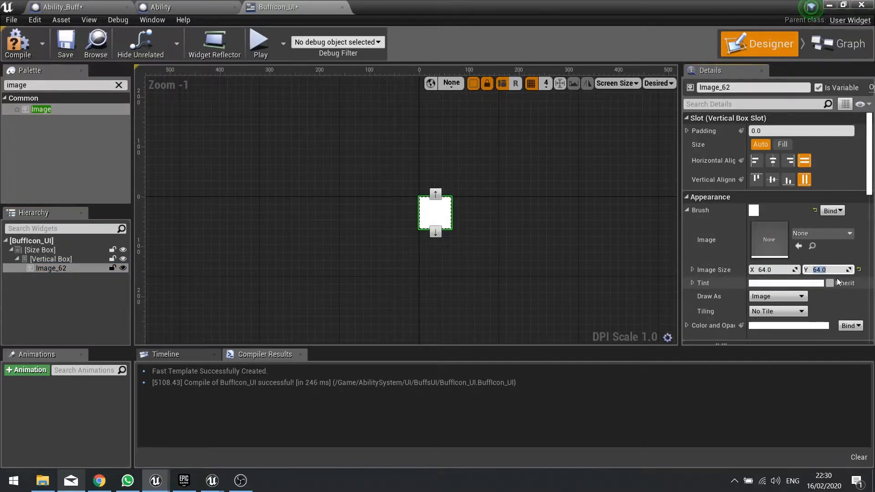
pyautogui.click(119, 85)
pyautogui.moveTo(343, 226); pyautogui.dragTo(281, 191, button='right')
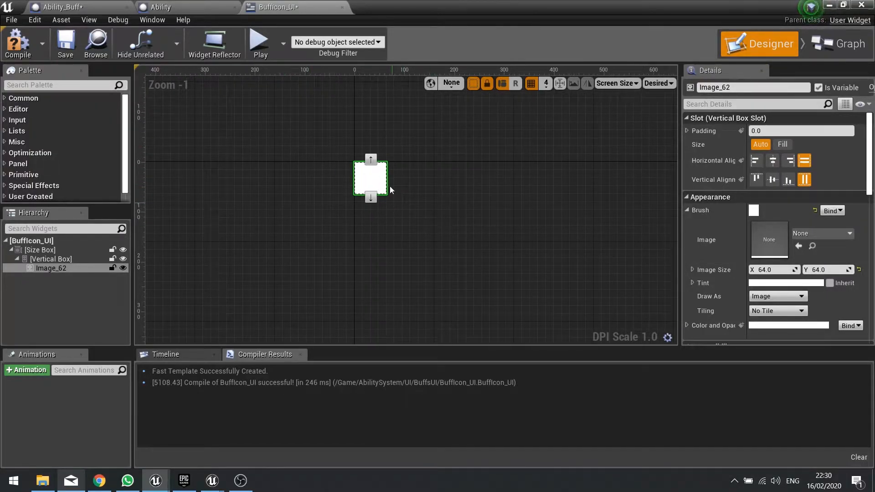
# - Replace the Vertical Box with an Overlay that keeps the image as its child, and expand it in the hierarchy
pyautogui.click(45, 259)
pyautogui.click(55, 268)
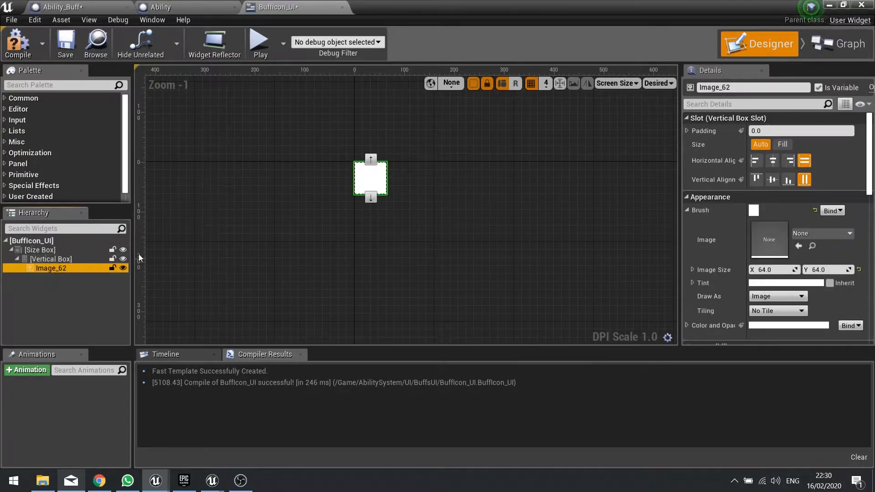
pyautogui.click(52, 261)
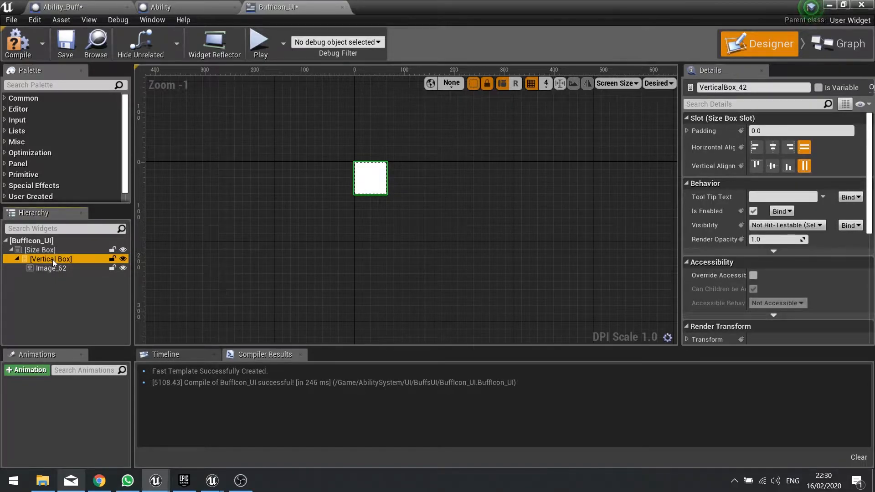
pyautogui.rightClick(53, 259)
pyautogui.moveTo(96, 368)
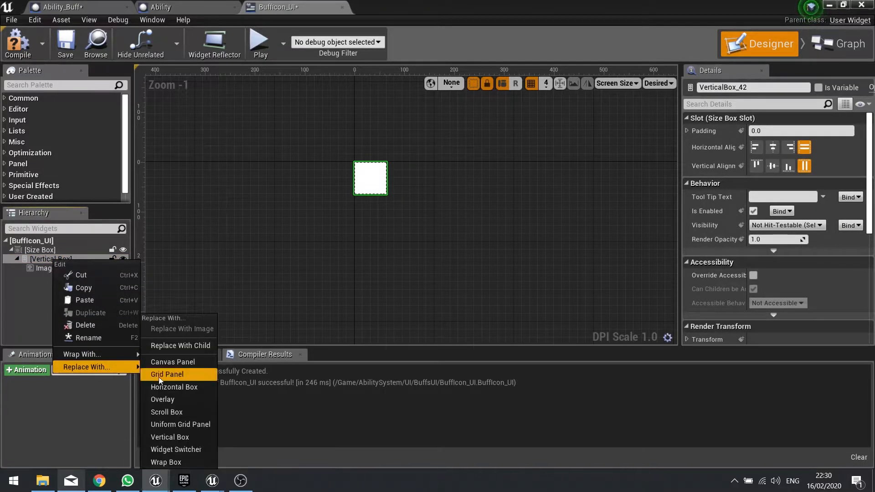
pyautogui.click(185, 399)
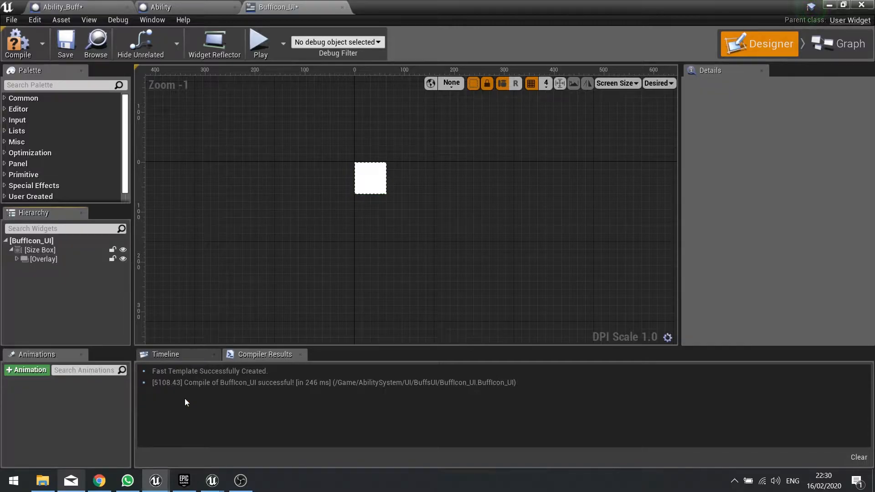
pyautogui.click(29, 261)
pyautogui.click(17, 259)
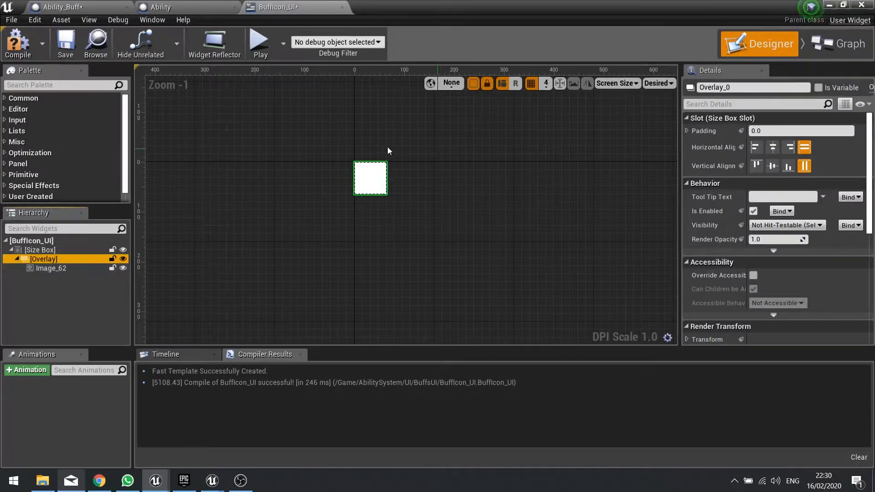
pyautogui.click(136, 292)
pyautogui.click(60, 269)
pyautogui.click(58, 259)
pyautogui.click(59, 268)
pyautogui.click(59, 259)
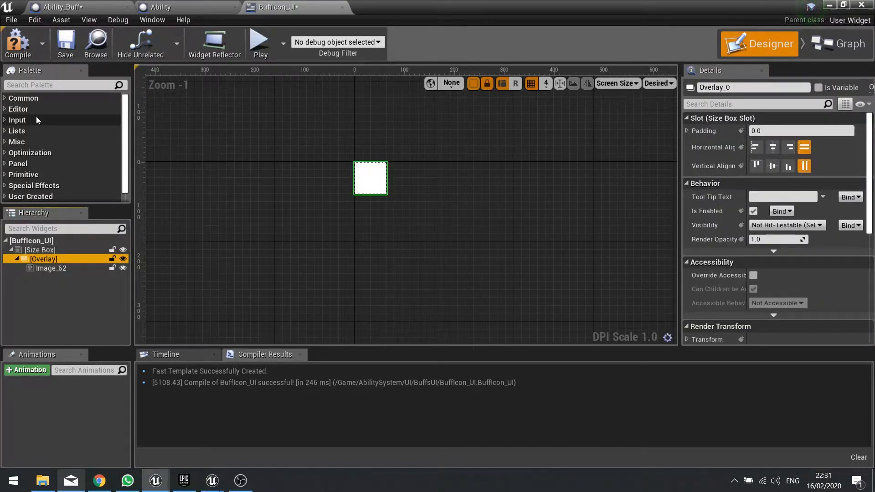
pyautogui.click(56, 270)
# - Add a Progress Bar to the Overlay after the image and set its horizontal and vertical alignment to fill
pyautogui.click(26, 85)
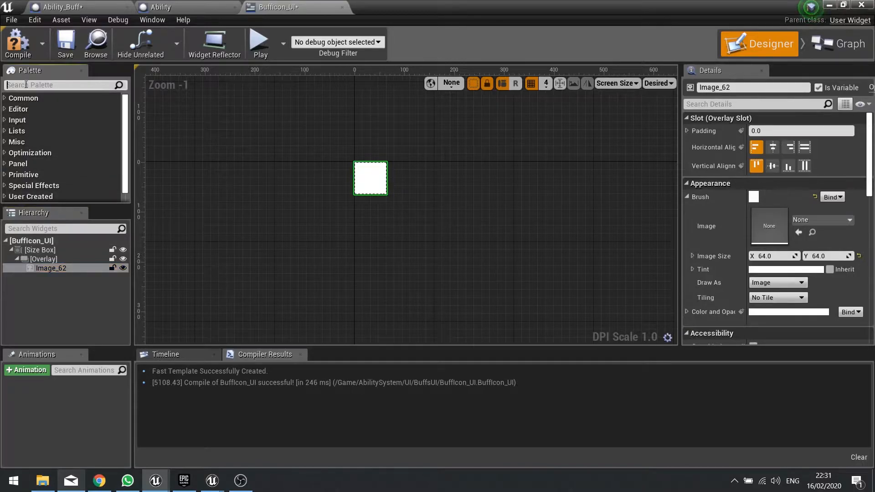
pyautogui.write('progres')
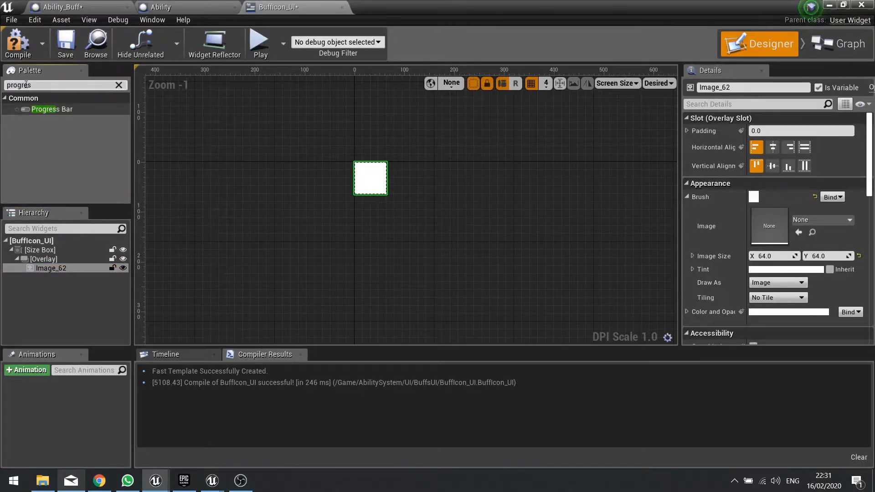
pyautogui.moveTo(38, 108); pyautogui.dragTo(54, 259)
pyautogui.click(58, 277)
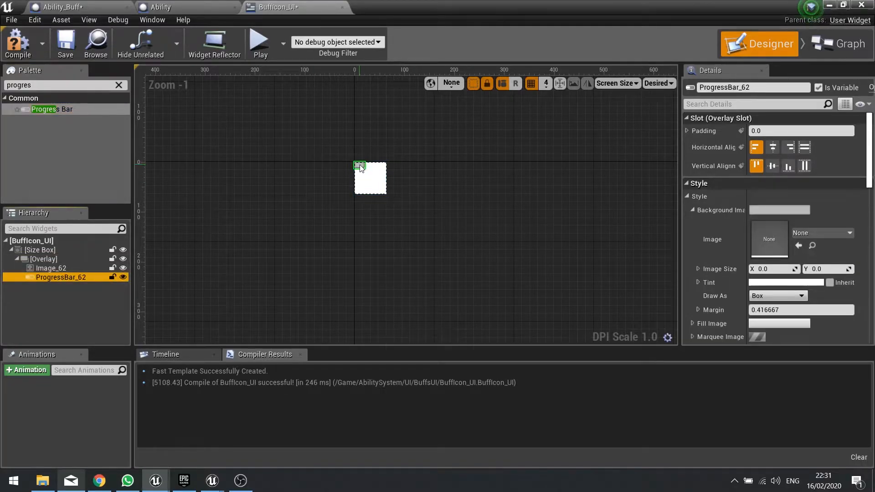
pyautogui.click(805, 147)
pyautogui.click(805, 166)
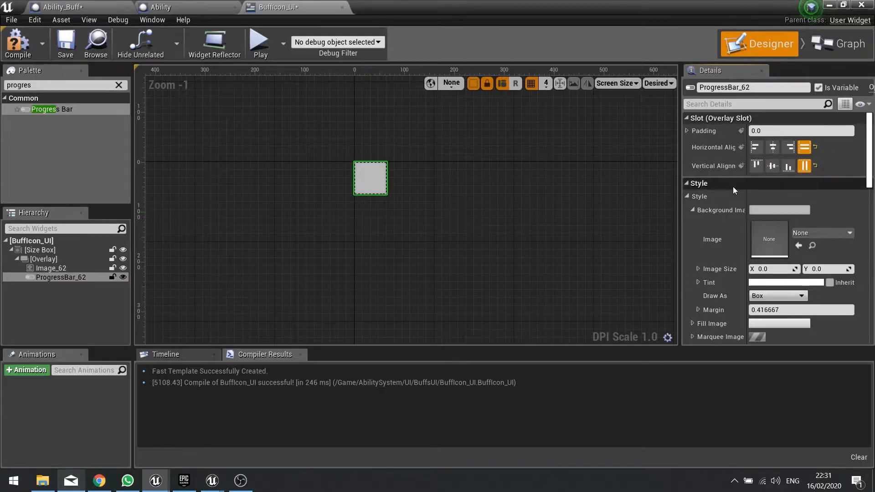
# - Set the progress bar's percent to about 0.6 and its bar fill type to Top to Bottom
pyautogui.scroll(-3, 725, 276)
pyautogui.scroll(-2, 724, 275)
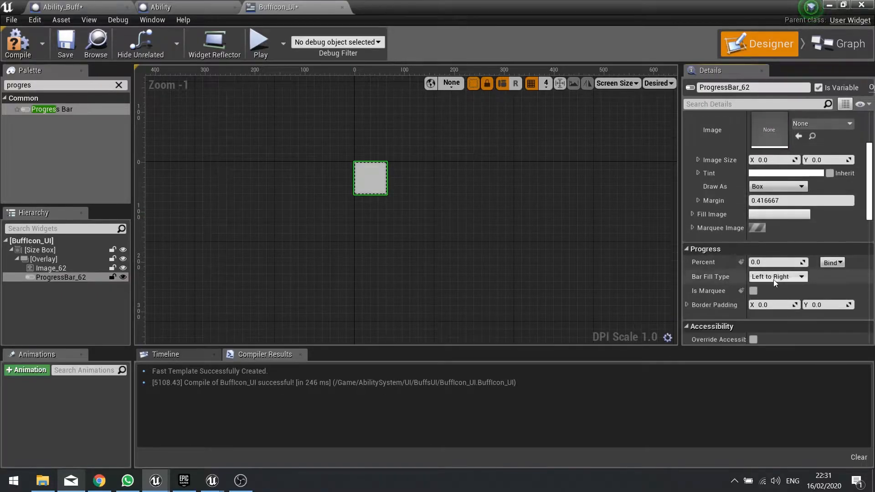
pyautogui.moveTo(764, 264); pyautogui.dragTo(775, 264)
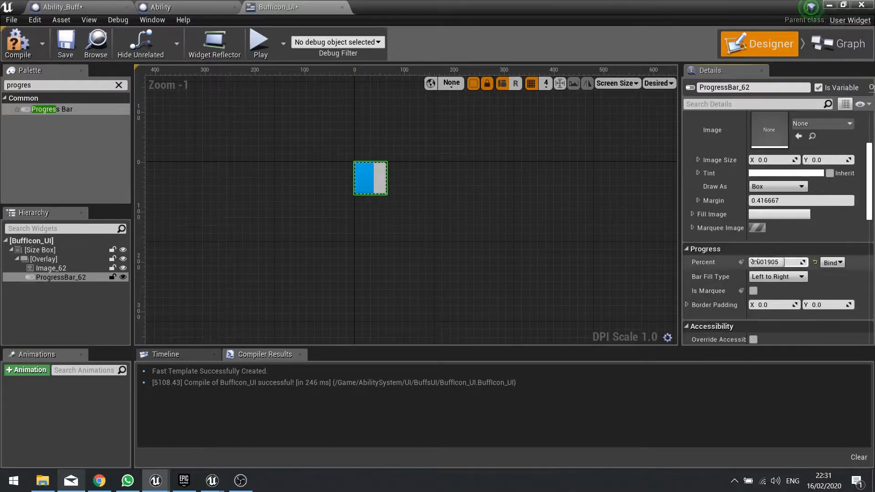
pyautogui.click(770, 277)
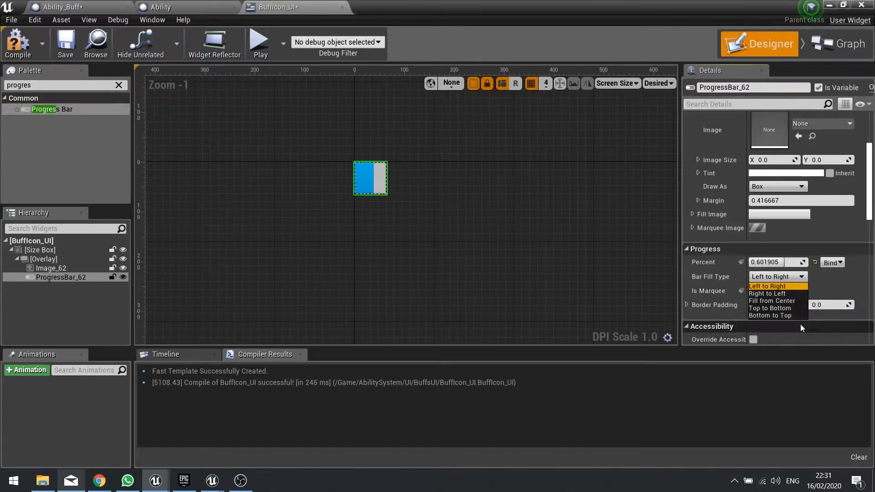
pyautogui.click(778, 309)
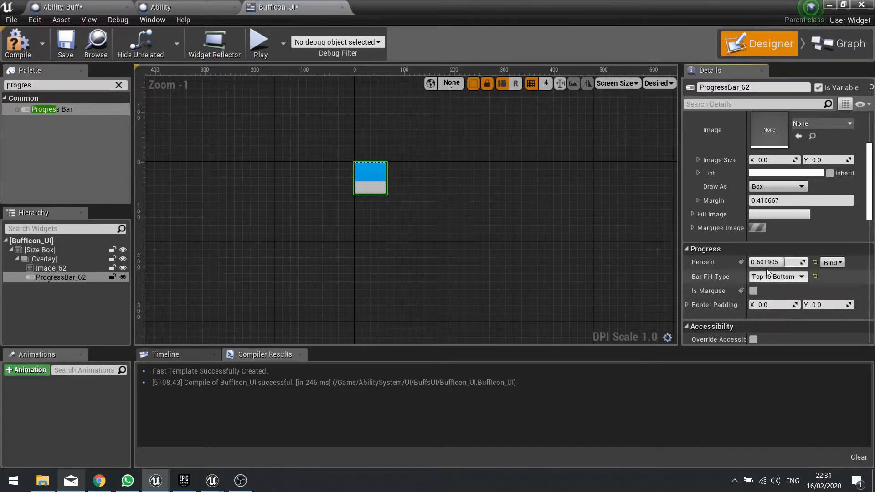
# - Set the progress bar's percent to about 0.45 and change its background image's Draw As setting to None
pyautogui.moveTo(775, 262)
pyautogui.mouseDown()
pyautogui.moveTo(761, 262)
pyautogui.moveTo(779, 262)
pyautogui.mouseUp()
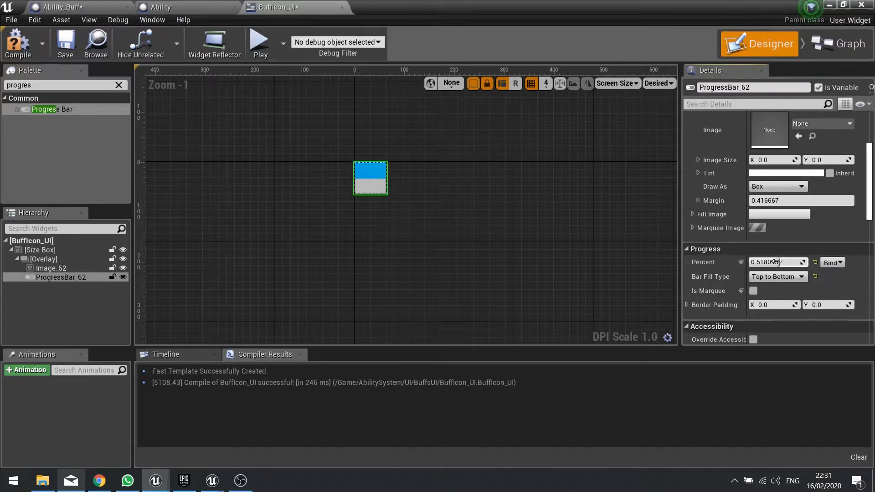
pyautogui.scroll(3, 723, 214)
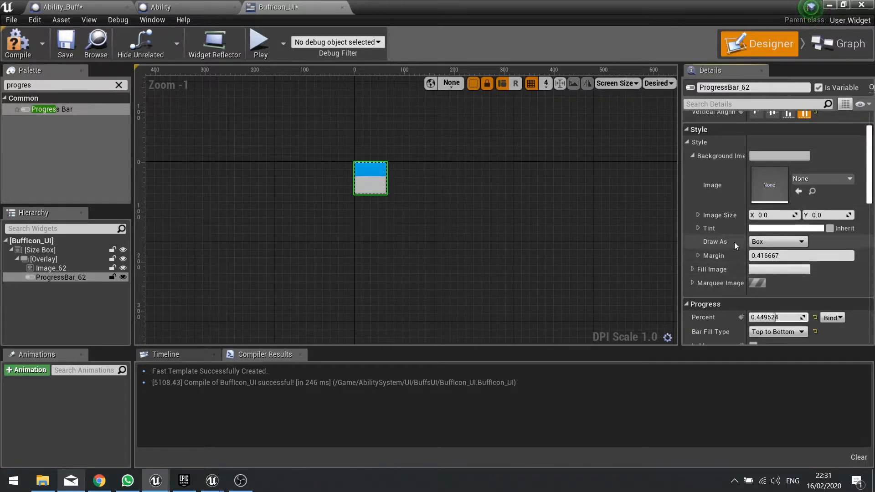
pyautogui.click(781, 242)
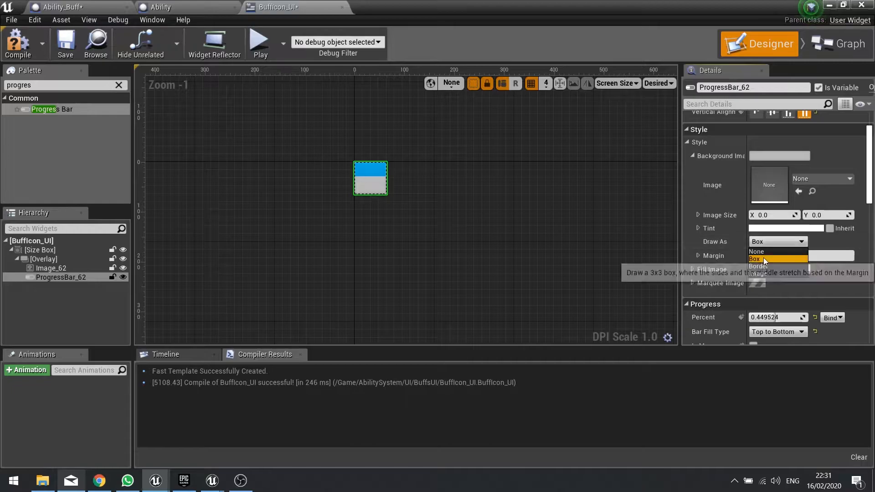
pyautogui.click(763, 256)
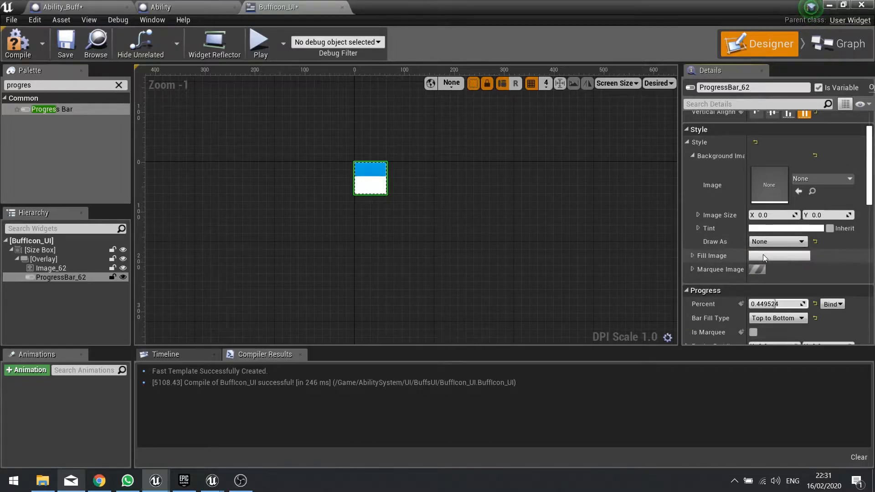
pyautogui.click(693, 156)
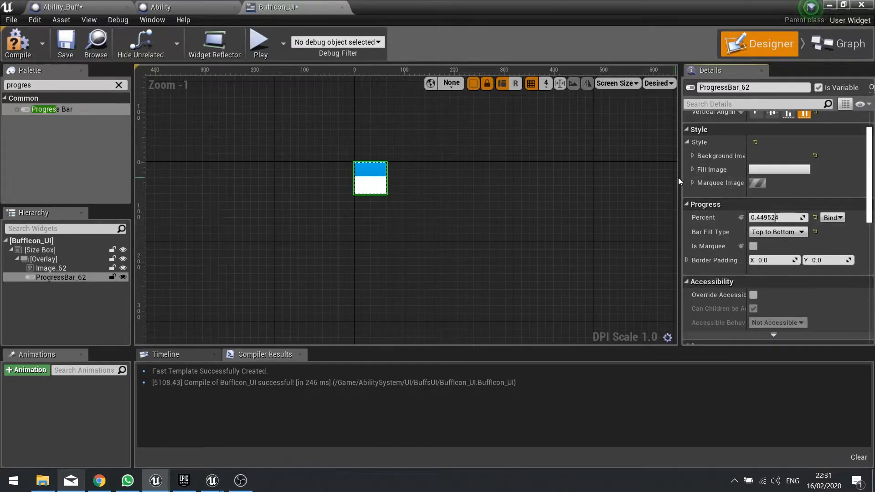
pyautogui.click(693, 169)
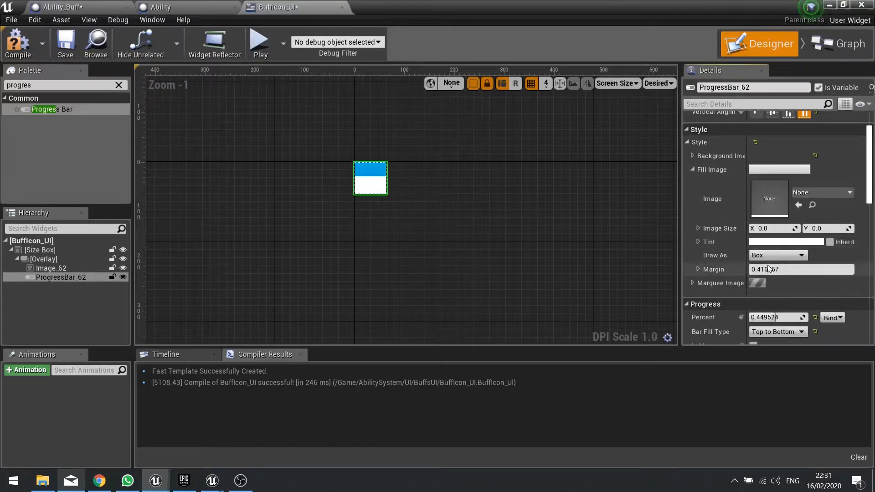
pyautogui.click(784, 257)
pyautogui.click(820, 261)
pyautogui.click(779, 244)
pyautogui.click(762, 171)
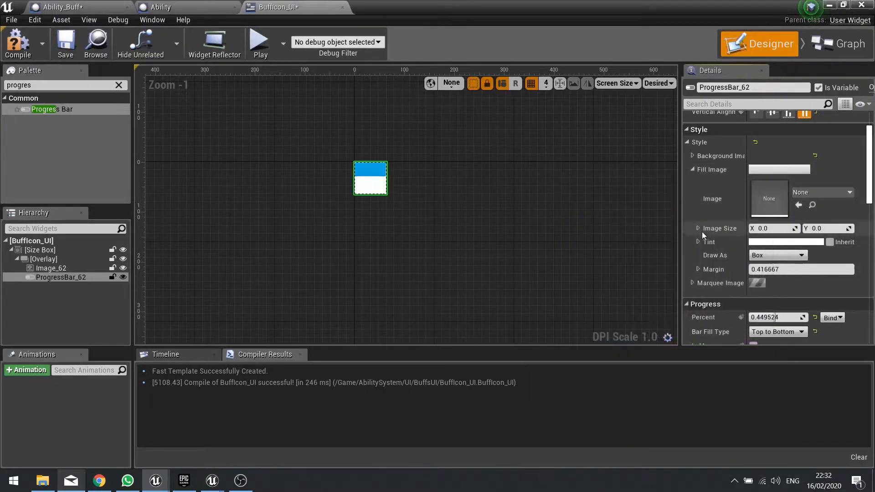
# - Open the progress bar's fill color for editing and set its alpha to 0.5
pyautogui.scroll(-3, 704, 307)
pyautogui.scroll(-2, 705, 304)
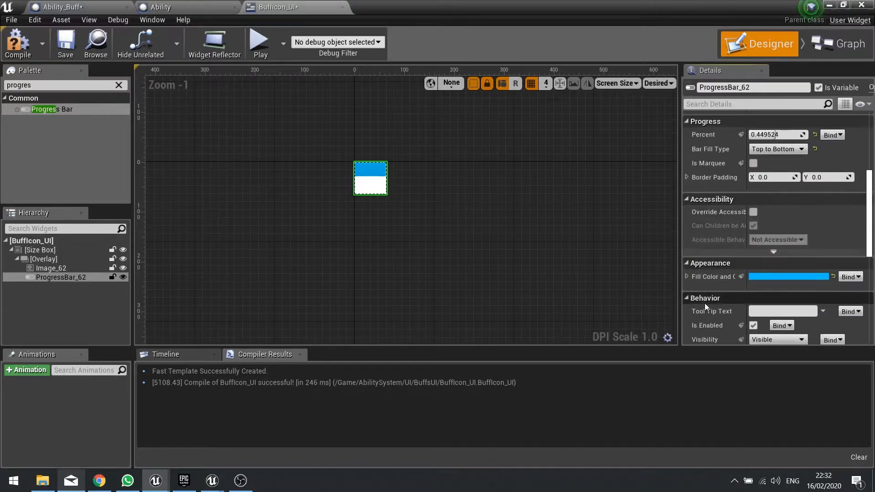
pyautogui.click(810, 277)
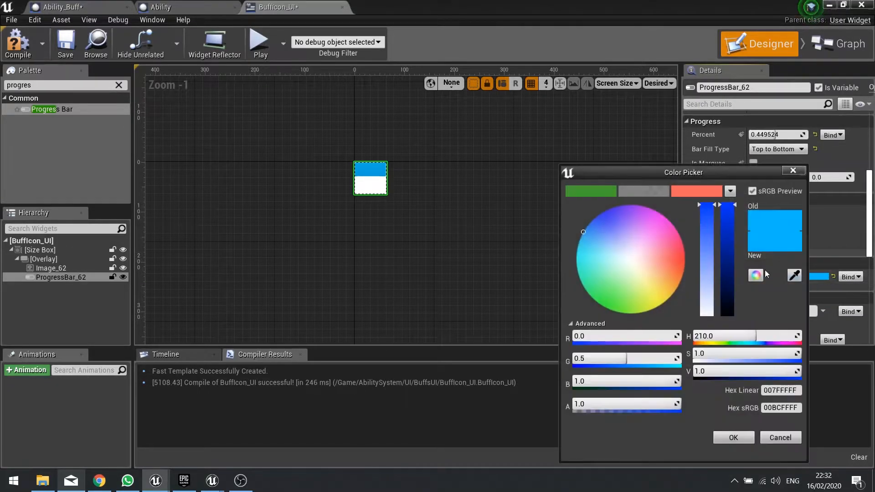
pyautogui.write('0.5')
pyautogui.press('Return')
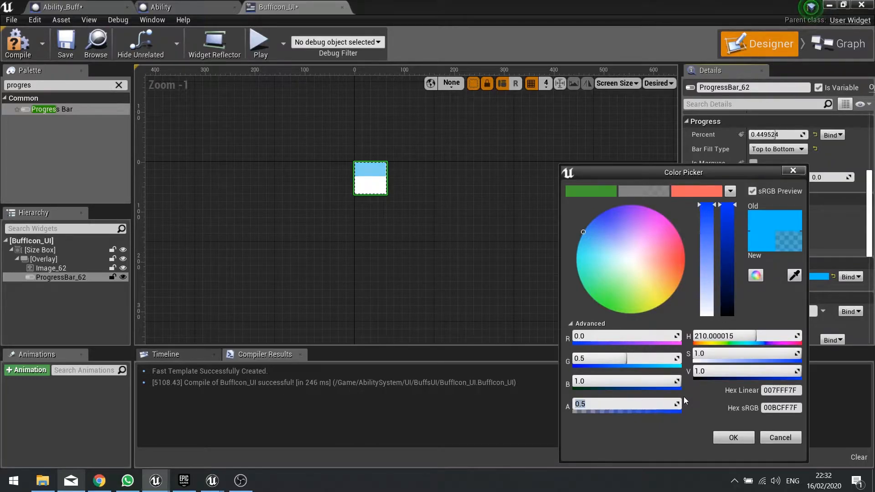
# - Desaturate the fill color fully to grey, set its value to 0.5 and accept the color
pyautogui.moveTo(703, 263); pyautogui.dragTo(706, 316)
pyautogui.moveTo(727, 215); pyautogui.dragTo(728, 255)
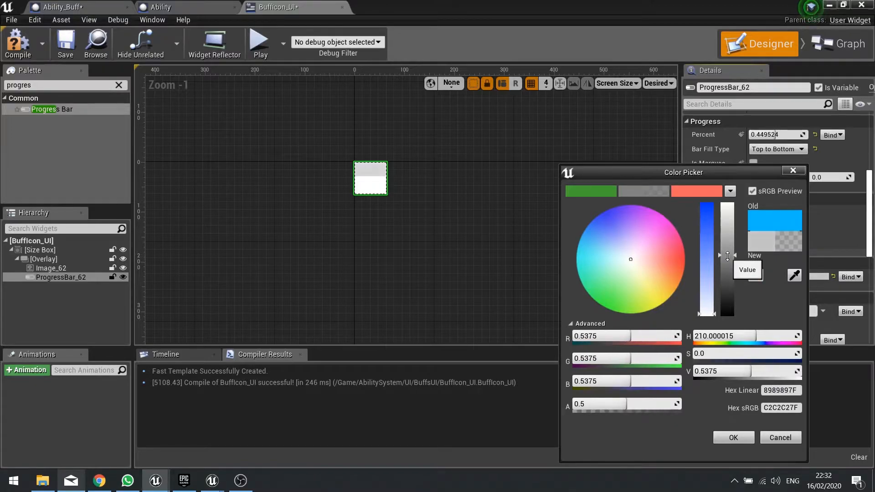
pyautogui.click(756, 371)
pyautogui.write('0.5')
pyautogui.press('Return')
pyautogui.click(733, 438)
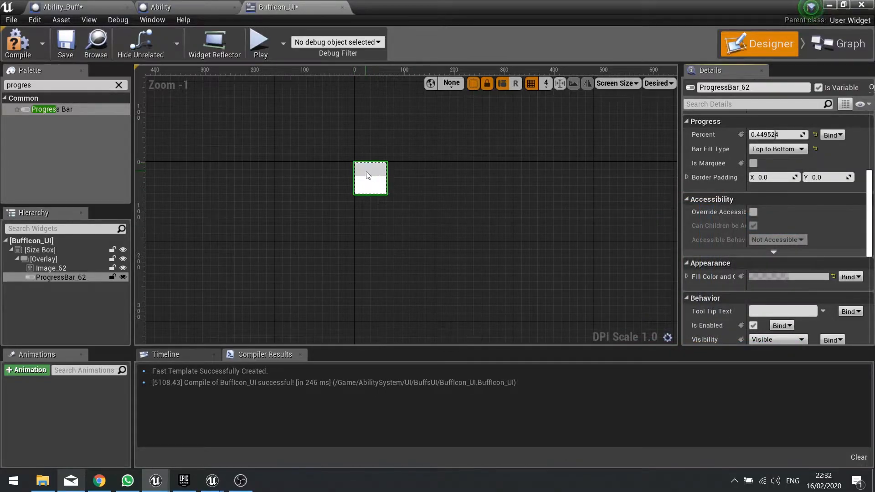
# - Set the progress bar's percent to about 0.62 and compile the widget
pyautogui.scroll(-8, 761, 267)
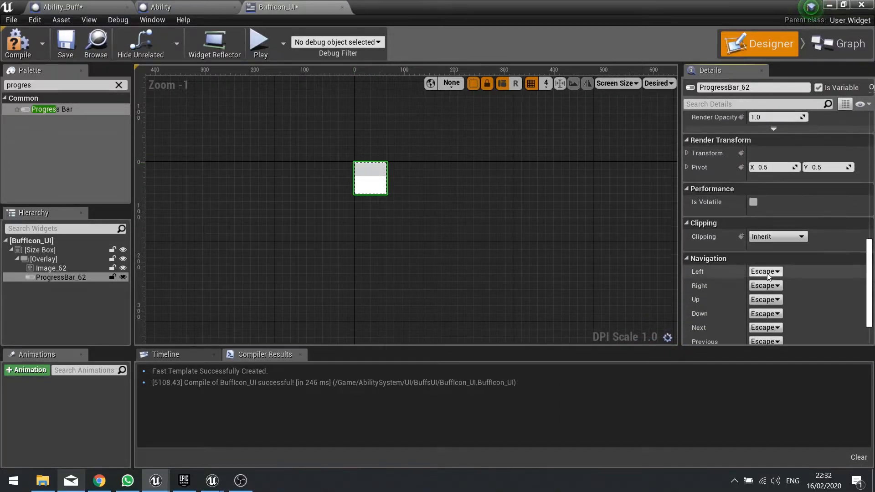
pyautogui.scroll(8, 768, 274)
pyautogui.moveTo(771, 244)
pyautogui.mouseDown()
pyautogui.moveTo(784, 245)
pyautogui.moveTo(752, 244)
pyautogui.moveTo(807, 245)
pyautogui.moveTo(755, 244)
pyautogui.mouseUp()
pyautogui.click(17, 43)
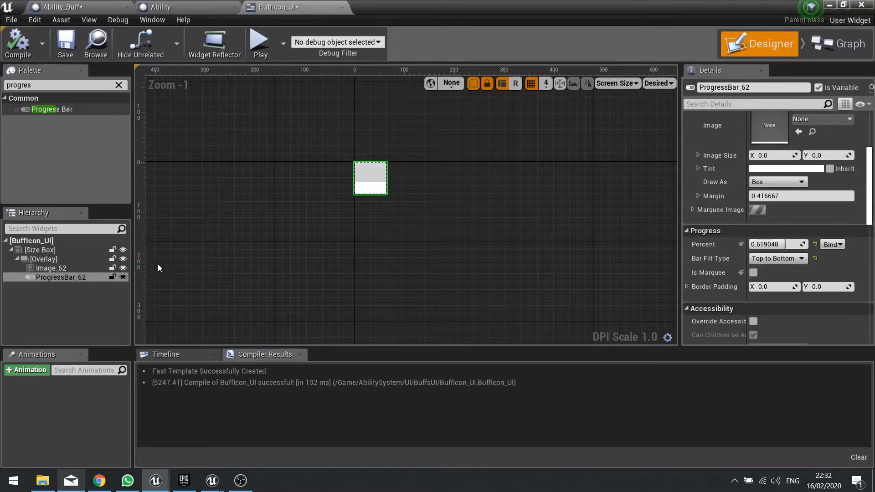
# - Rename the Image widget in the Overlay to BuffImage
pyautogui.click(59, 269)
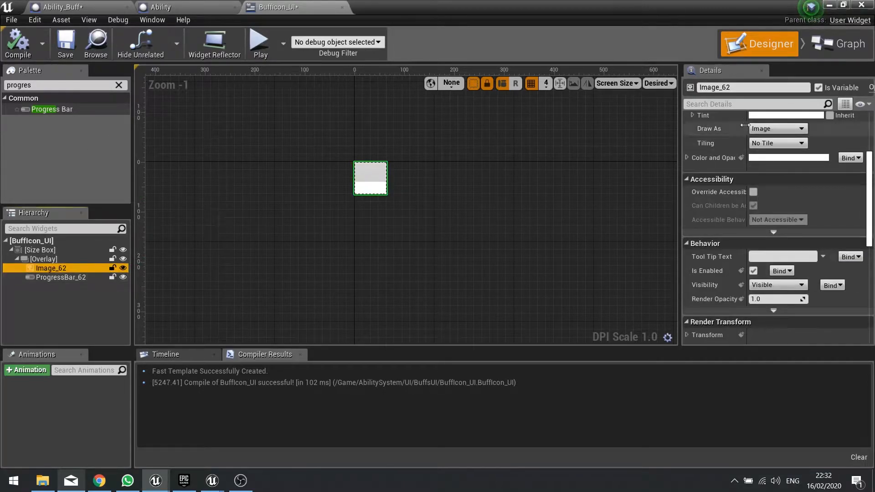
pyautogui.click(744, 88)
pyautogui.hotkey('ctrl', 'a')
pyautogui.write('buff')
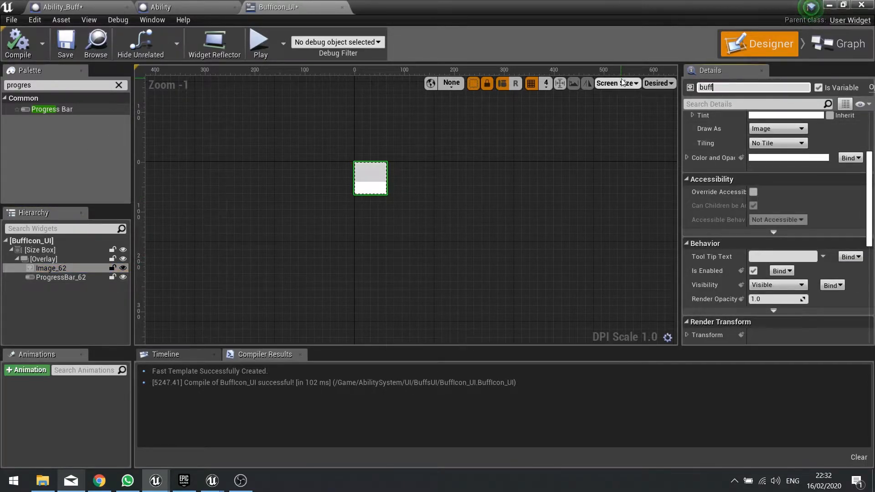
pyautogui.press('BackSpace')
pyautogui.press('BackSpace')
pyautogui.press('BackSpace')
pyautogui.press('BackSpace')
pyautogui.write('BuffImage')
pyautogui.press('Return')
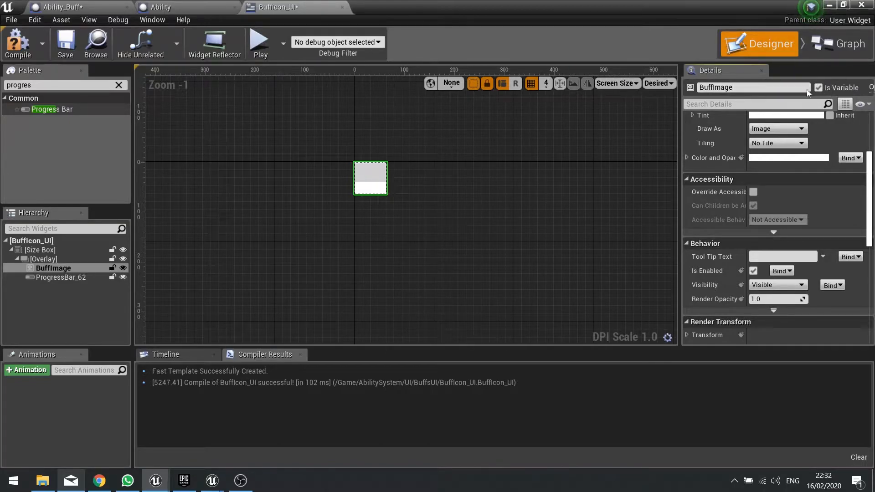
# - Rename the progress bar to BuffTimer and compile the widget
pyautogui.click(61, 277)
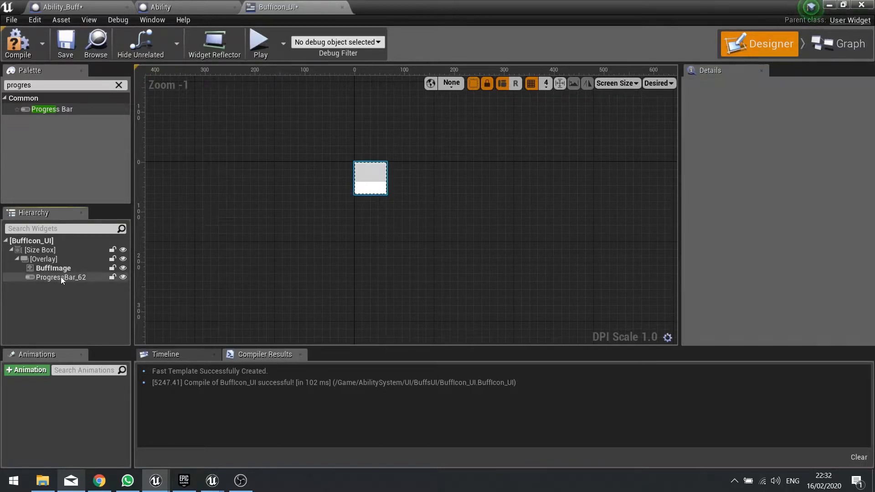
pyautogui.moveTo(760, 87); pyautogui.dragTo(564, 76)
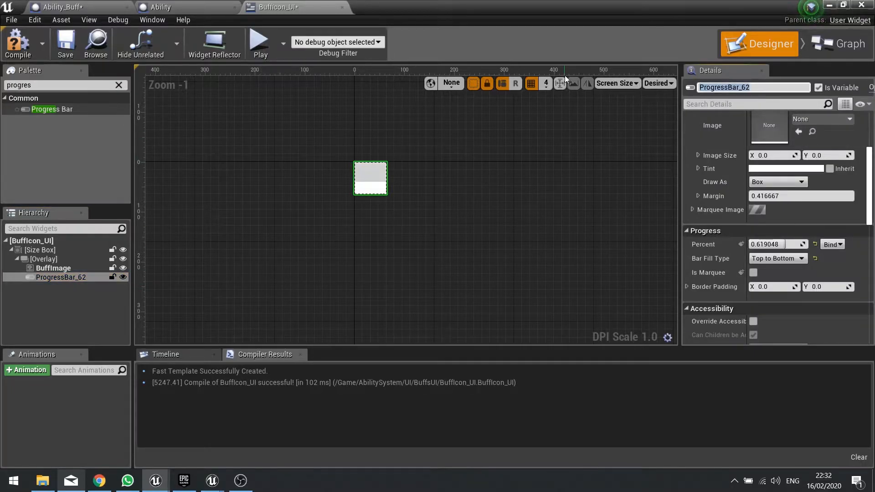
pyautogui.write('BuffTimer')
pyautogui.click(23, 48)
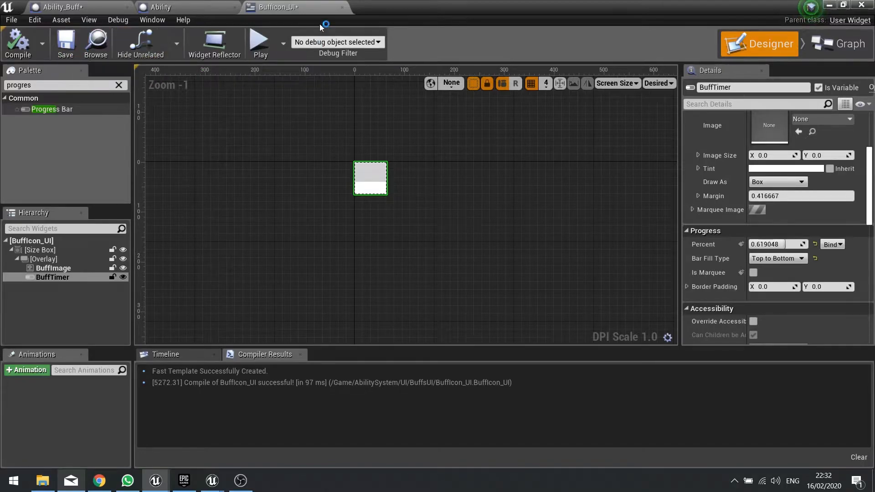
# - Close the BuffIcon_UI editor and create a Widget Blueprint named BuffPanel in the BuffsUI folder
pyautogui.click(342, 7)
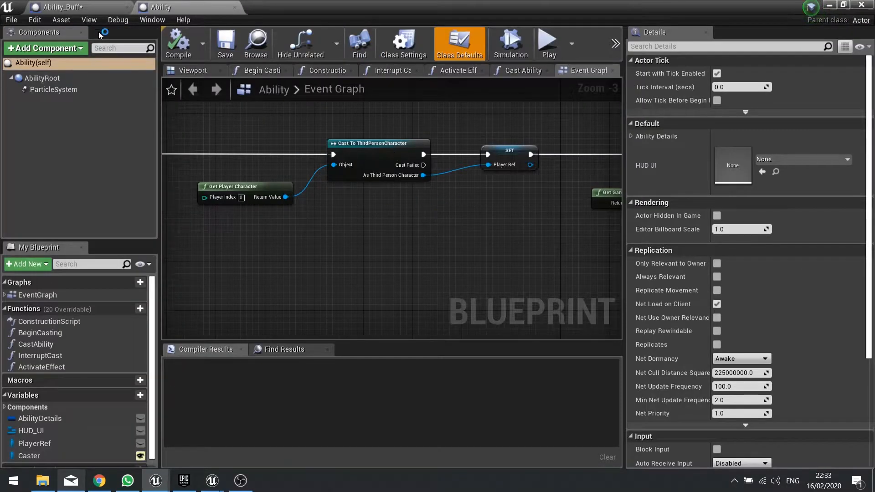
pyautogui.click(832, 7)
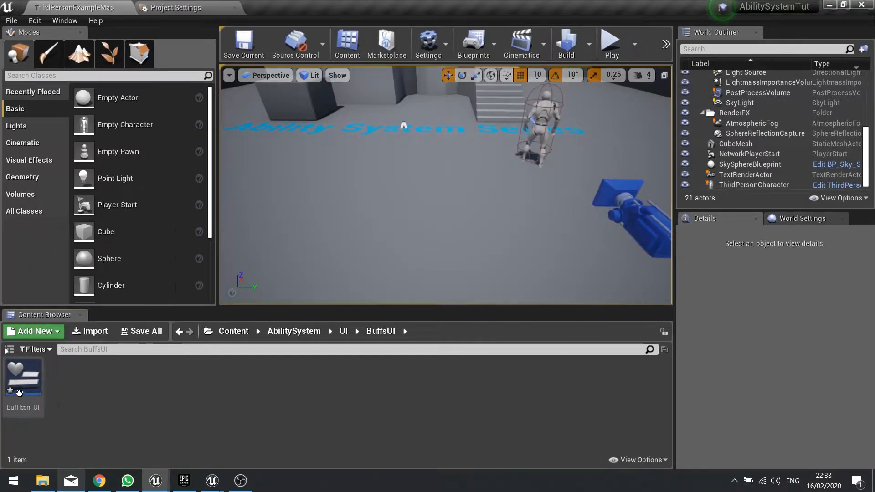
pyautogui.rightClick(92, 377)
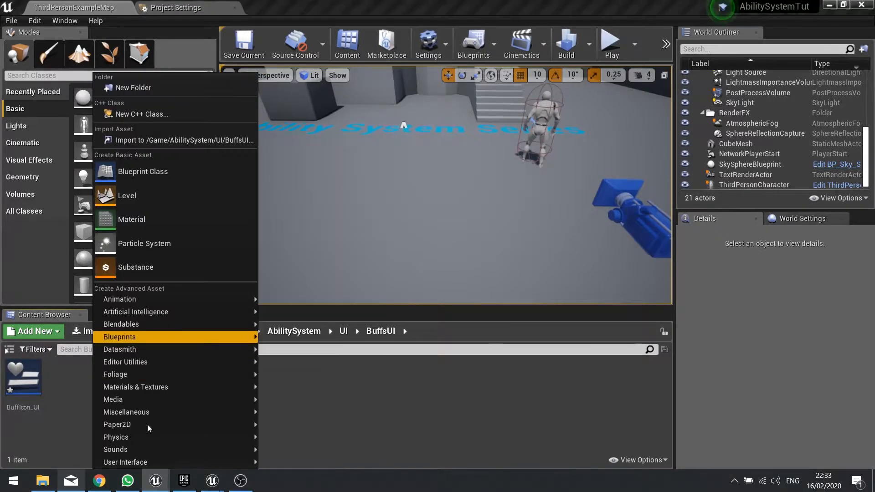
pyautogui.moveTo(141, 462)
pyautogui.click(292, 462)
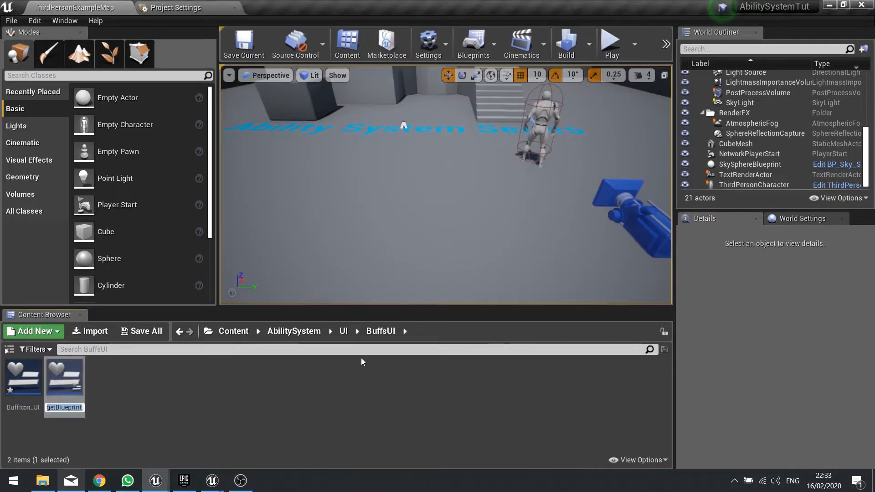
pyautogui.write('BuffPanel')
pyautogui.press('Return')
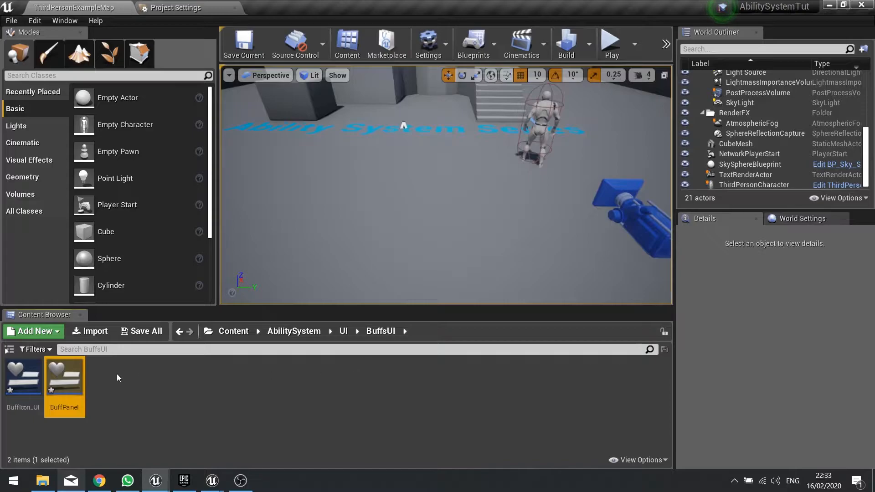
# - Rename the BuffPanel widget to BuffPanel_UI and open it in the widget editor
pyautogui.click(79, 408)
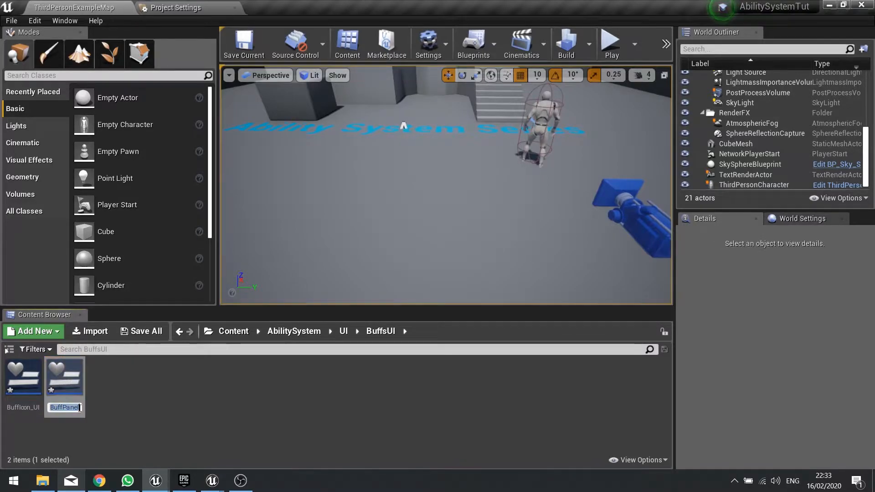
pyautogui.click(79, 407)
pyautogui.write('_UI')
pyautogui.press('Return')
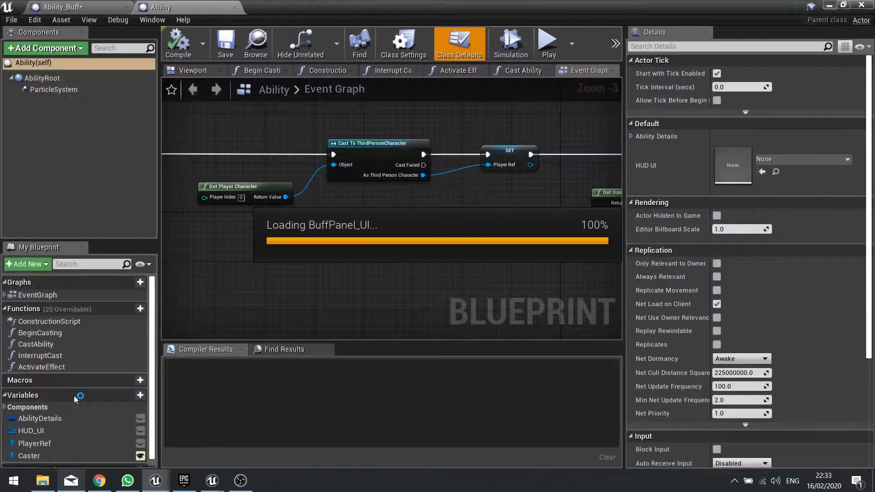
# - Delete the default Canvas Panel from BuffPanel_UI and select the widget's root entry
pyautogui.click(44, 251)
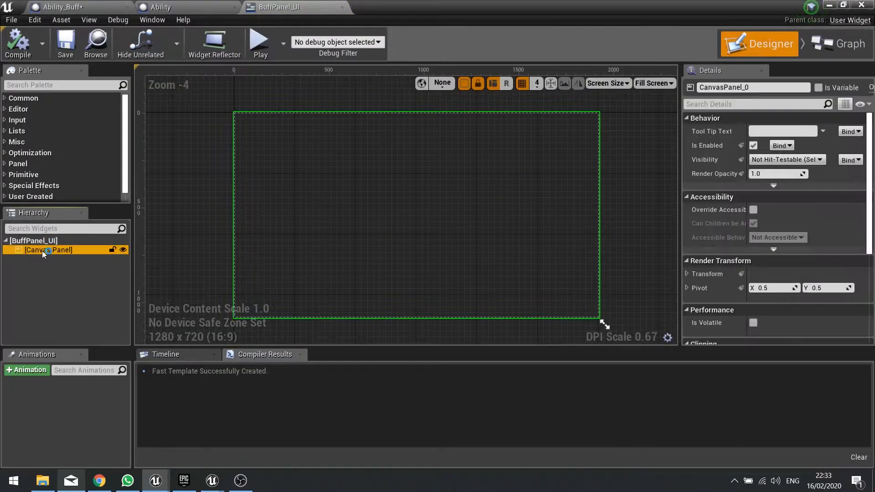
pyautogui.press('Delete')
pyautogui.click(65, 242)
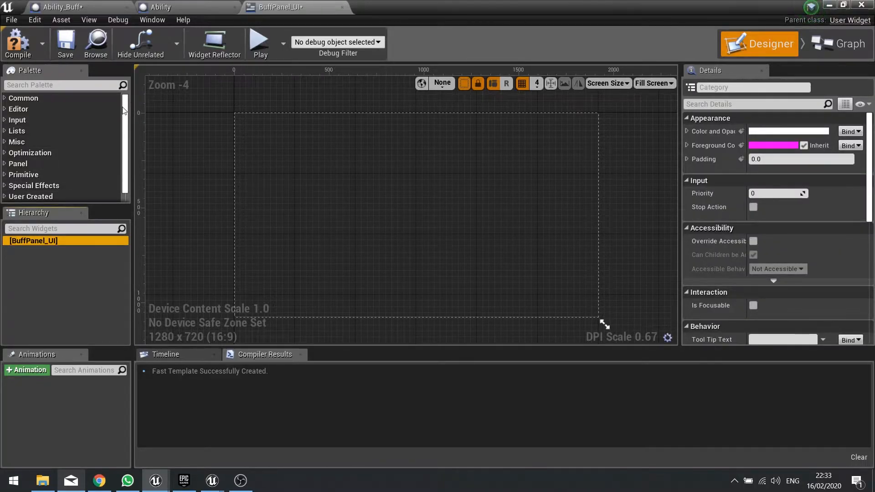
# - Find the Size Box in the widget palette and add it as the root of BuffPanel_UI
pyautogui.click(56, 85)
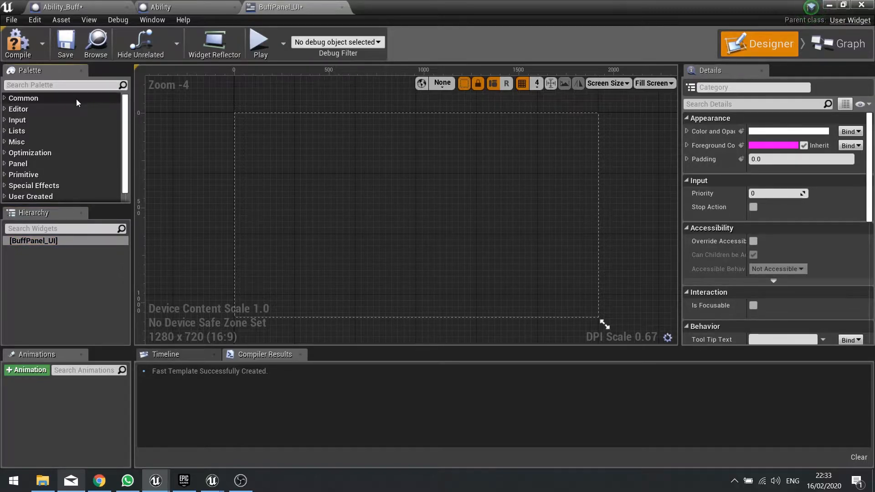
pyautogui.click(4, 164)
pyautogui.scroll(-2, 55, 173)
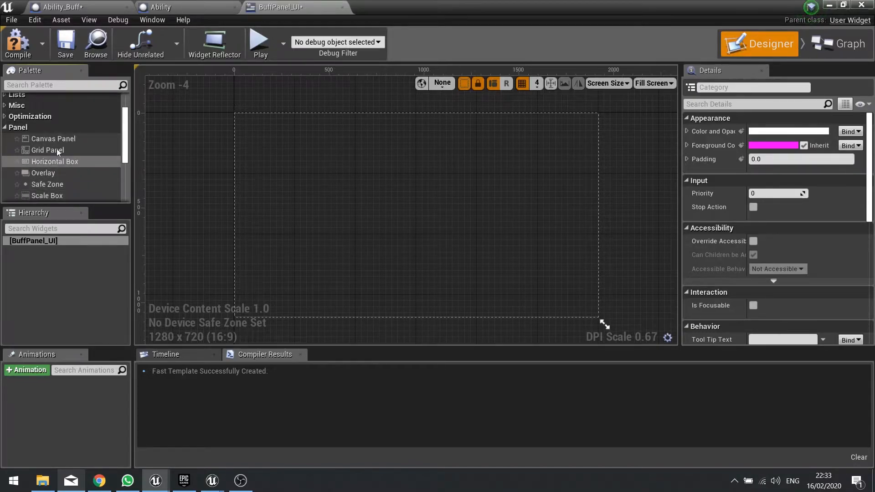
pyautogui.click(18, 85)
pyautogui.write('siz')
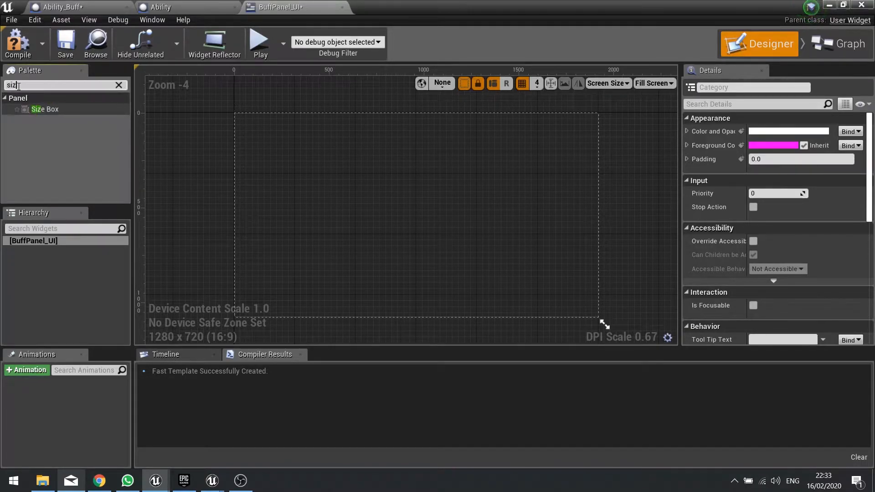
pyautogui.moveTo(44, 109); pyautogui.dragTo(50, 257)
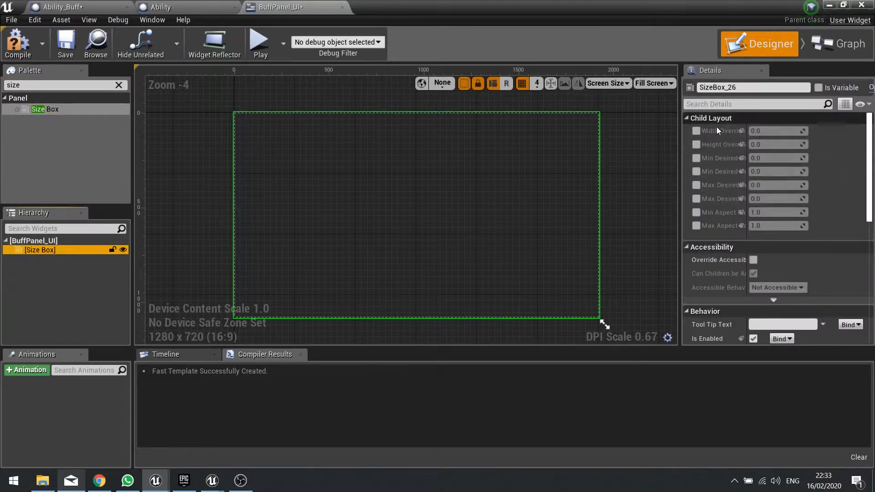
# - Enable the Size Box's width override, set it to 350 and compile the widget
pyautogui.click(697, 131)
pyautogui.click(764, 131)
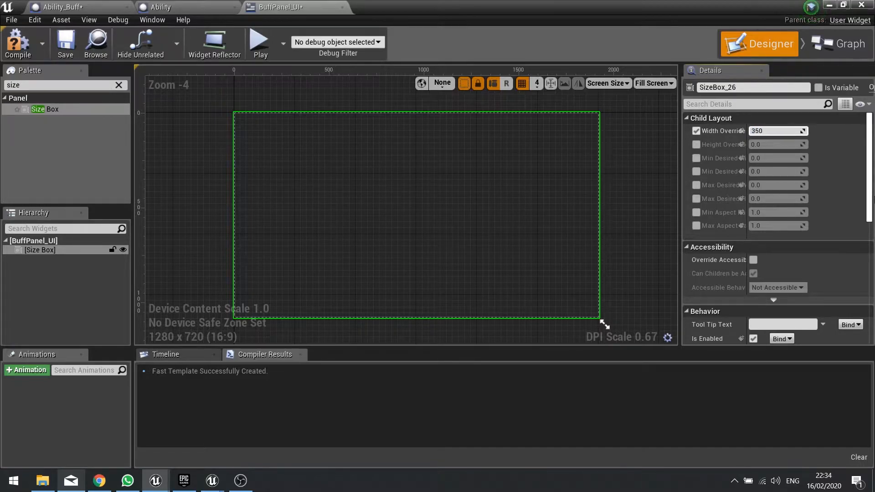
pyautogui.click(17, 44)
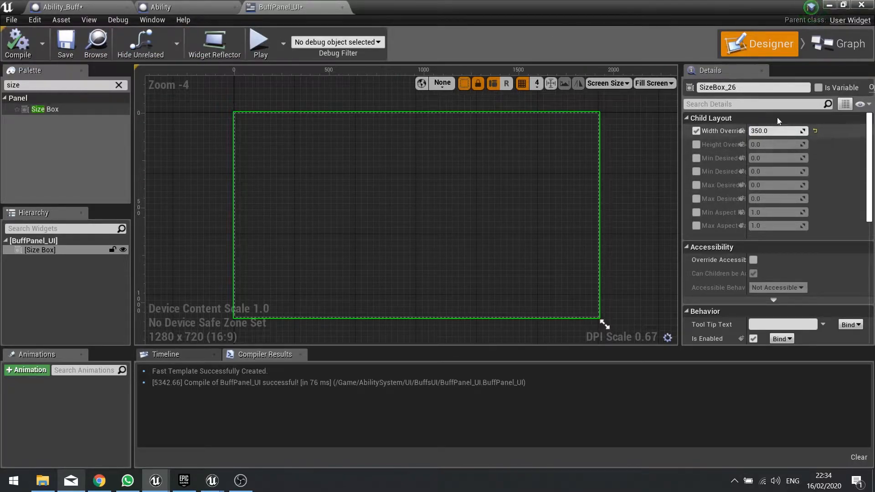
# - Switch the designer preview to Desired size and add a Wrap Box from the palette inside the Size Box
pyautogui.click(653, 83)
pyautogui.click(656, 134)
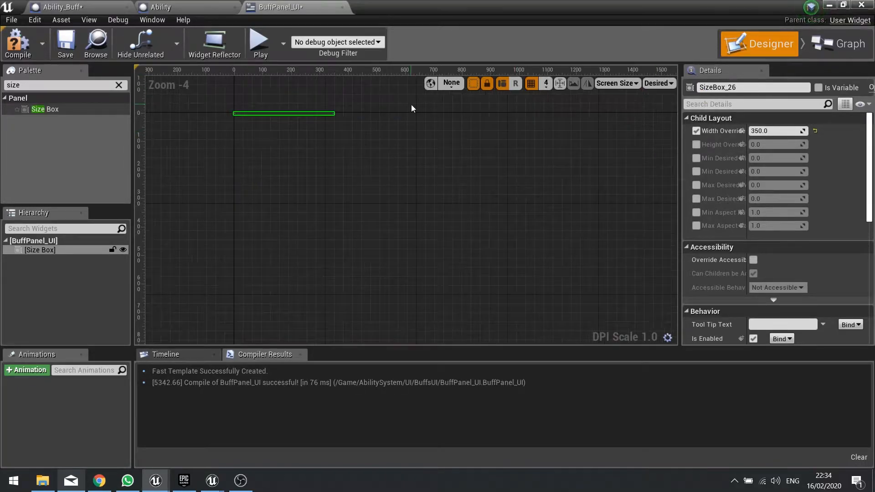
pyautogui.click(118, 86)
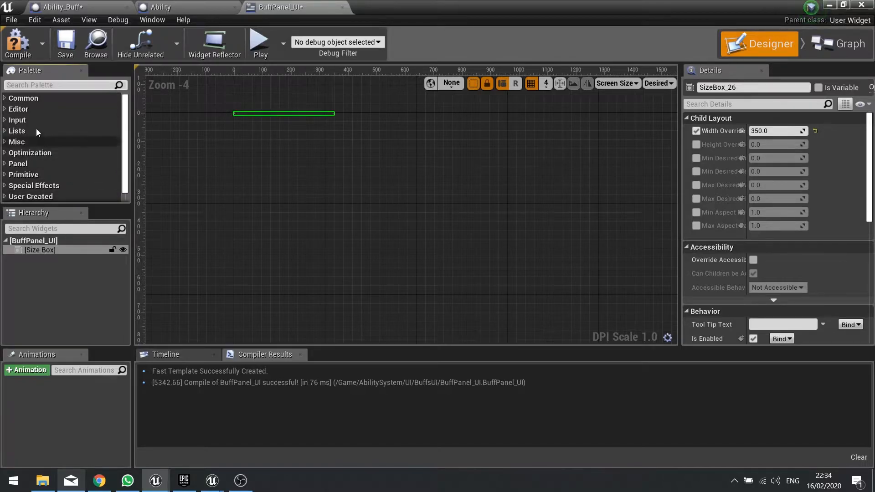
pyautogui.click(19, 163)
pyautogui.scroll(-3, 54, 174)
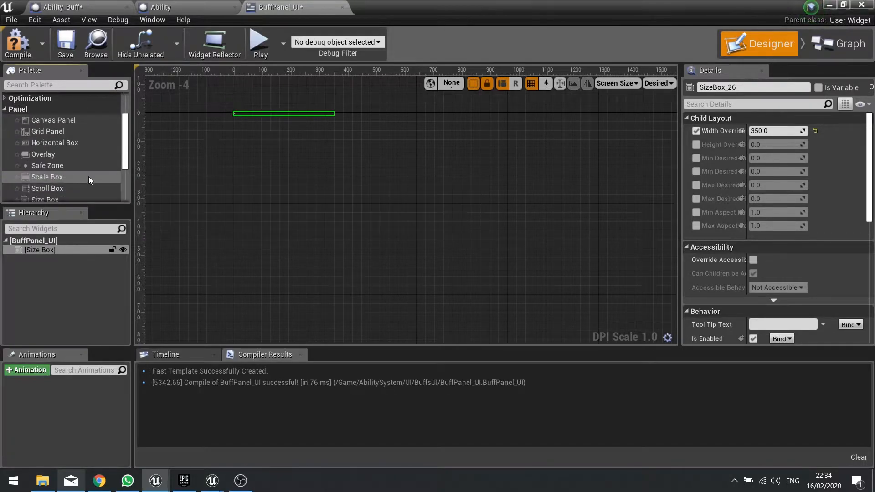
pyautogui.scroll(-2, 101, 177)
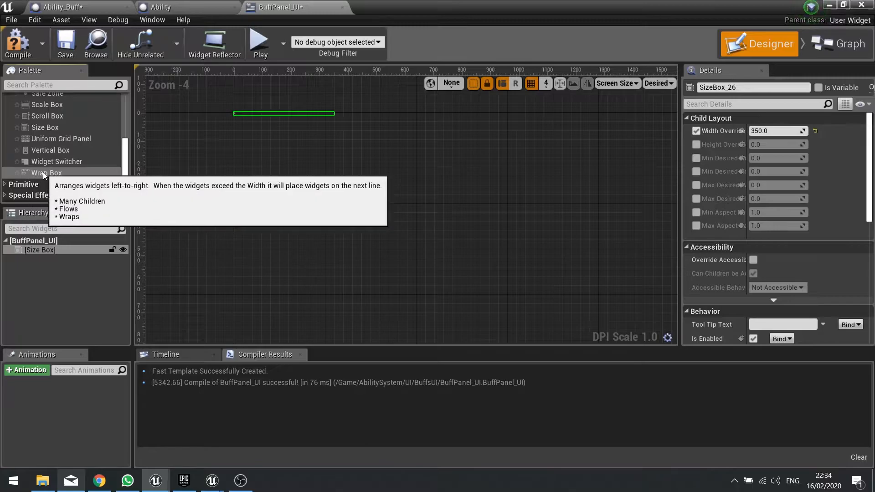
pyautogui.moveTo(45, 171); pyautogui.dragTo(55, 258)
pyautogui.click(55, 258)
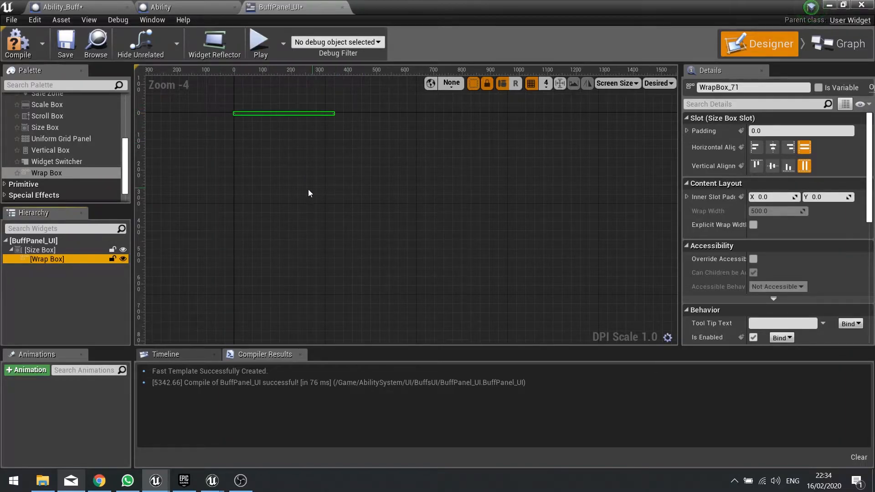
# - Set the Wrap Box's inner slot padding to 3 in both X and Y
pyautogui.scroll(-3, 789, 232)
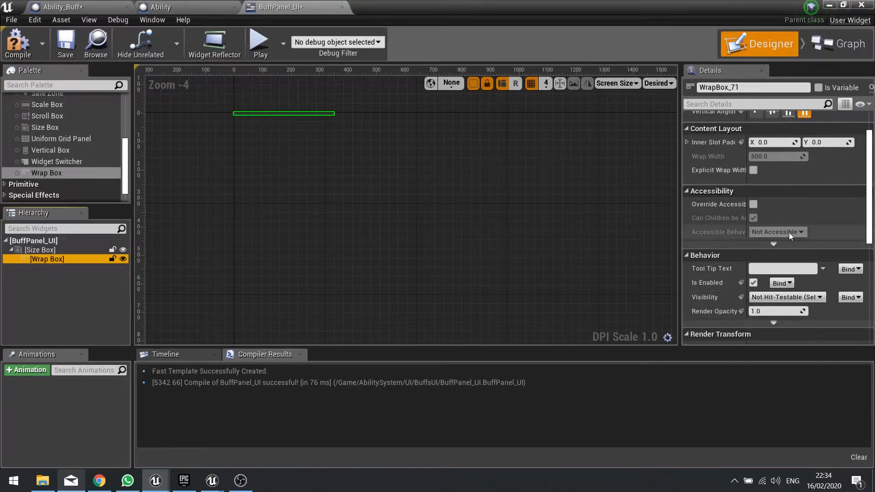
pyautogui.scroll(3, 789, 233)
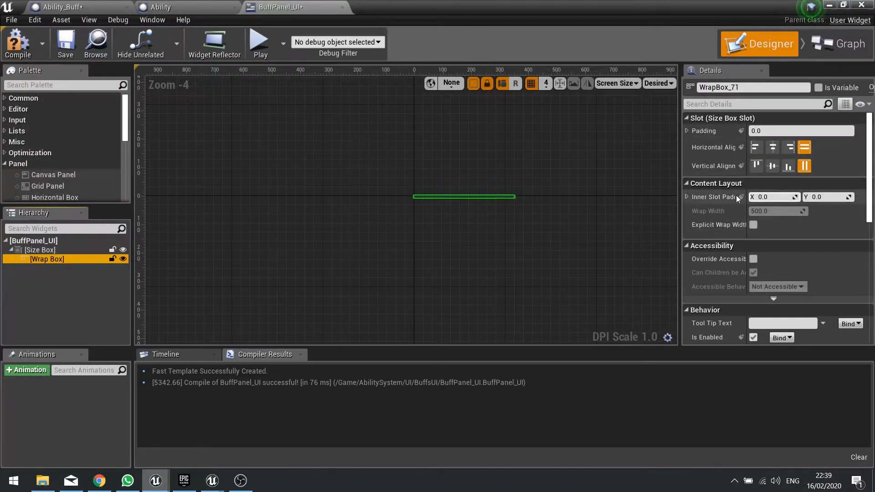
pyautogui.click(776, 197)
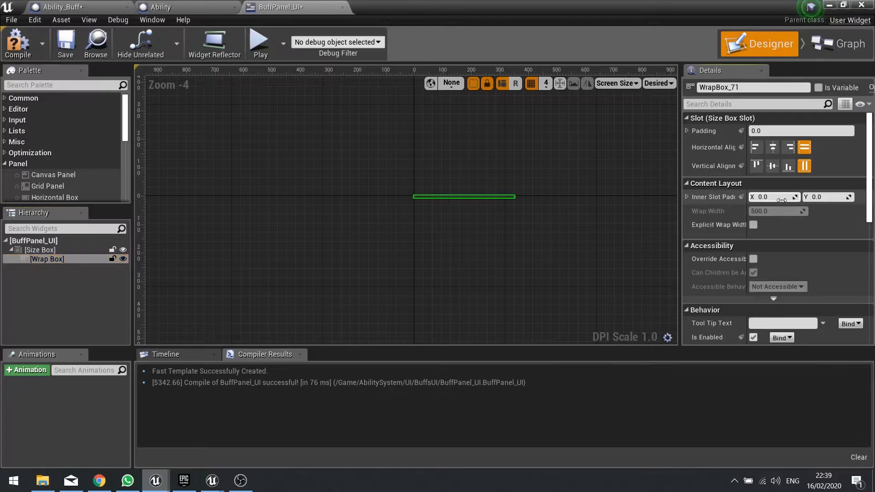
pyautogui.write('3')
pyautogui.press('Tab')
pyautogui.write('3')
pyautogui.press('Return')
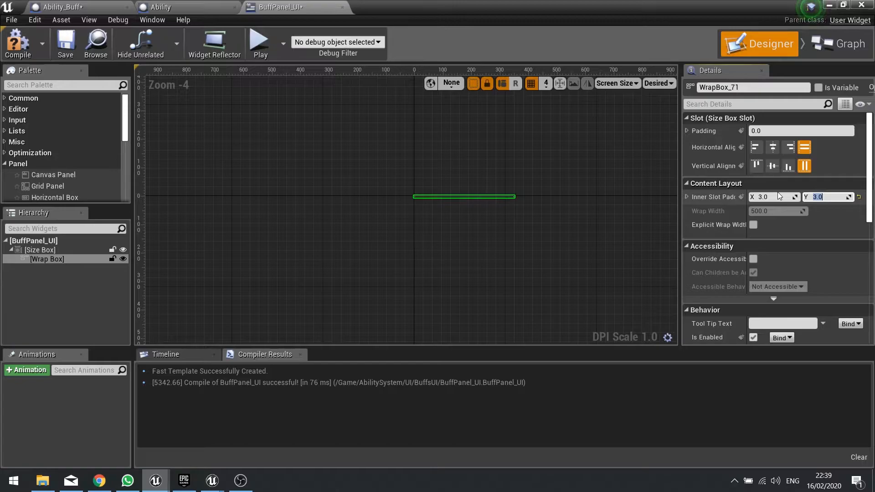
# - Place a Buff Icon UI inside the Wrap Box and duplicate it seven times to test the wrapping
pyautogui.scroll(-10, 97, 131)
pyautogui.moveTo(102, 137); pyautogui.dragTo(56, 263)
pyautogui.click(53, 270)
pyautogui.hotkey('ctrl', 'w')
pyautogui.hotkey('ctrl', 'w')
pyautogui.hotkey('ctrl', 'w')
pyautogui.hotkey('ctrl', 'w')
pyautogui.hotkey('ctrl', 'w')
pyautogui.hotkey('ctrl', 'w')
pyautogui.hotkey('ctrl', 'w')
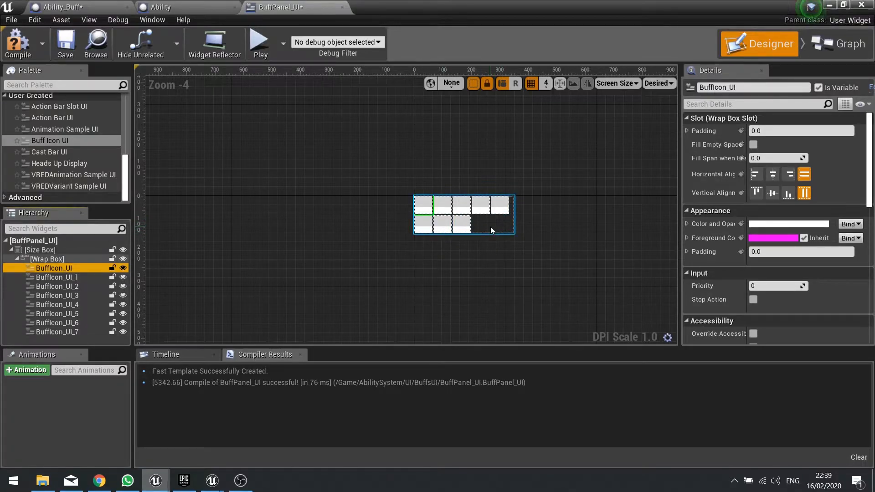
pyautogui.click(46, 259)
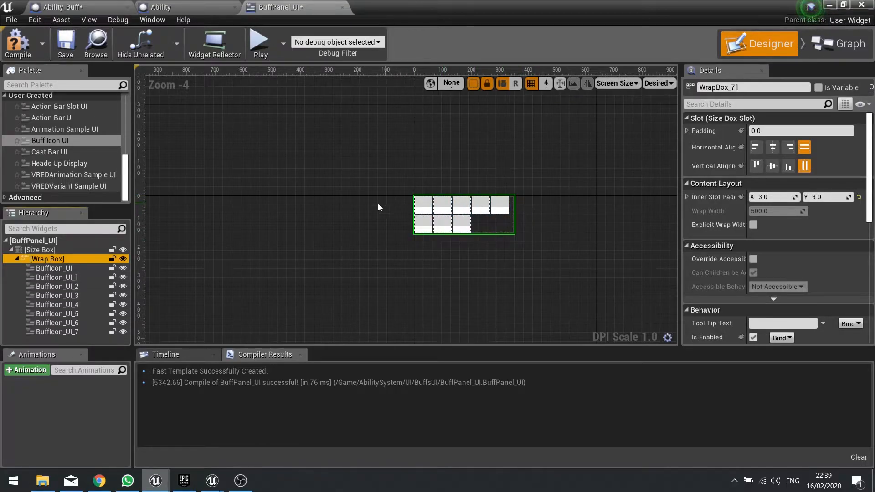
pyautogui.scroll(2, 68, 151)
pyautogui.click(51, 151)
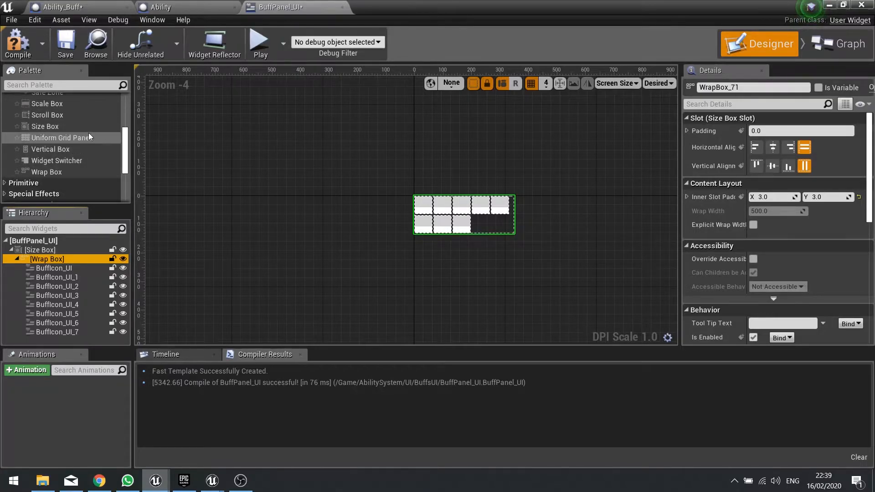
pyautogui.scroll(2, 88, 133)
pyautogui.scroll(2, 77, 130)
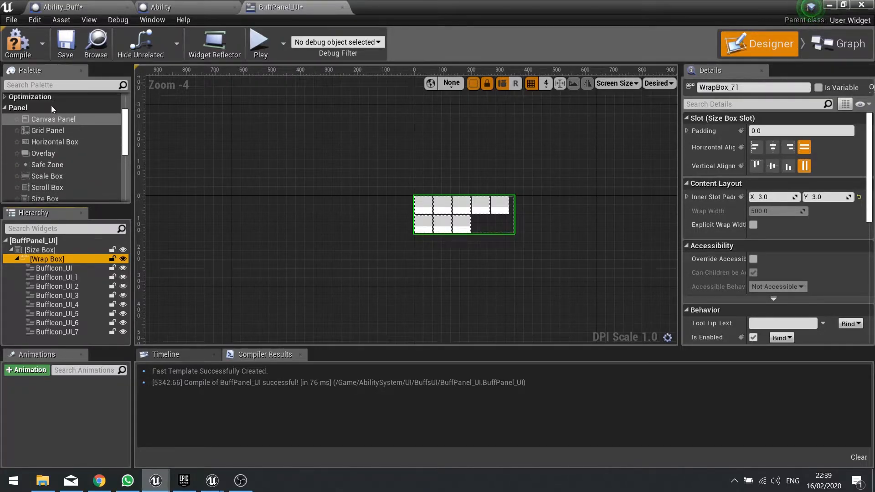
pyautogui.scroll(-4, 47, 166)
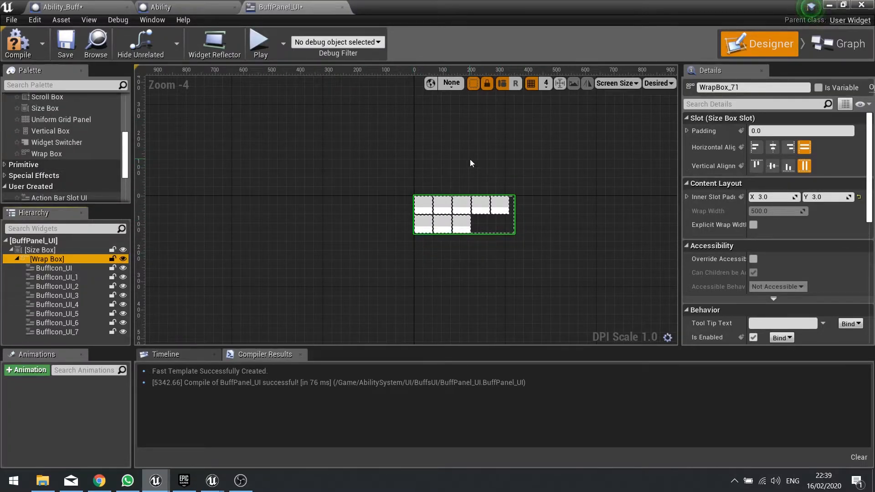
pyautogui.moveTo(533, 275); pyautogui.dragTo(491, 254, button='right')
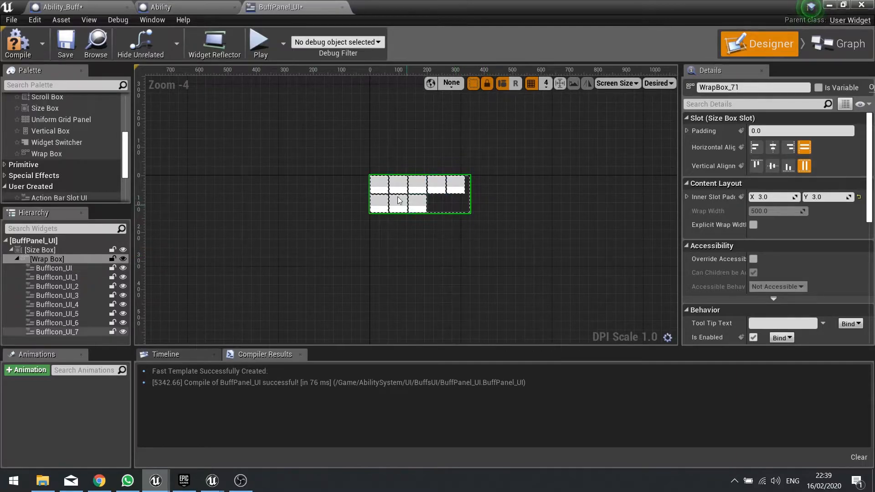
# - Delete all eight BuffIcon_UI test widgets from the Wrap Box
pyautogui.click(51, 269)
pyautogui.keyDown('shift'); pyautogui.click(61, 332); pyautogui.keyUp('shift')
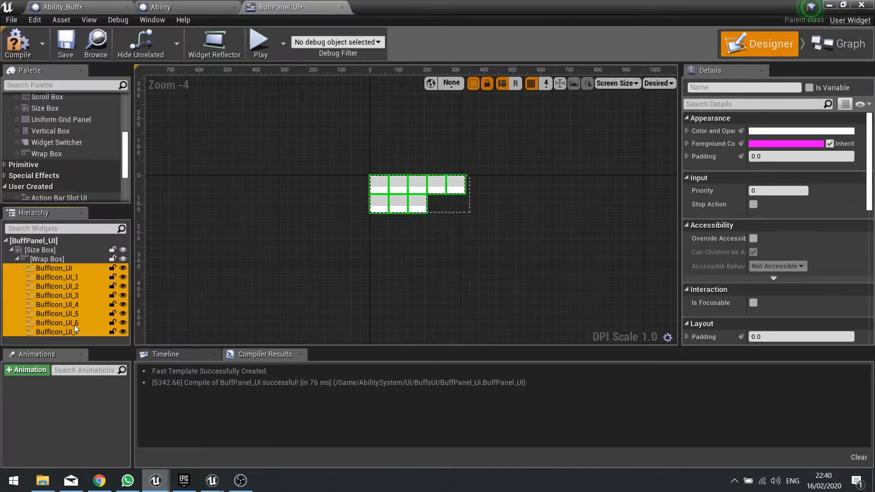
pyautogui.press('Delete')
# - Expose the Wrap Box as a variable and rename it BuffPanel
pyautogui.click(50, 260)
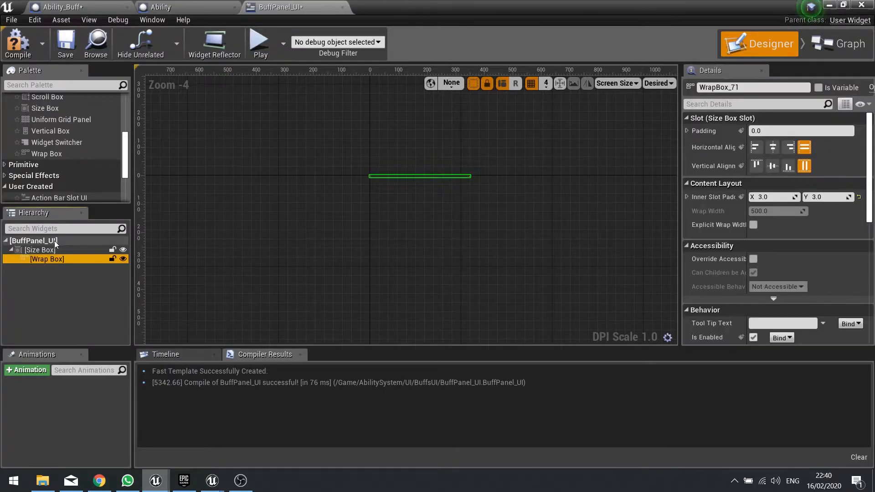
pyautogui.click(820, 87)
pyautogui.click(773, 90)
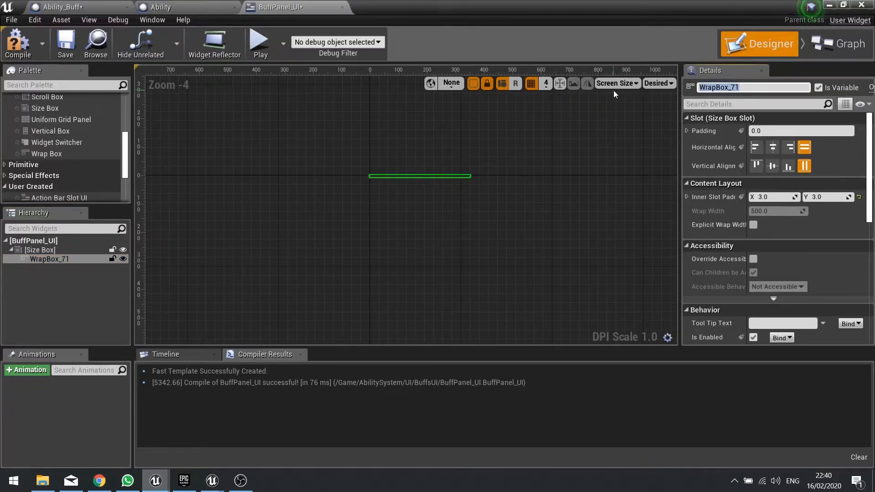
pyautogui.write('BuffPanel')
pyautogui.press('Return')
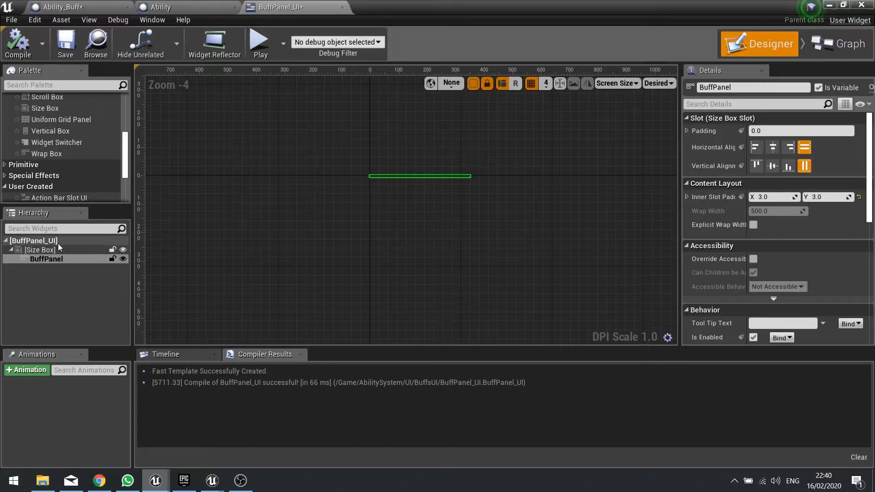
# - Create a function named AddBuffToUI in the BuffPanel_UI graph
pyautogui.click(848, 44)
pyautogui.scroll(-2, 574, 191)
pyautogui.click(182, 166)
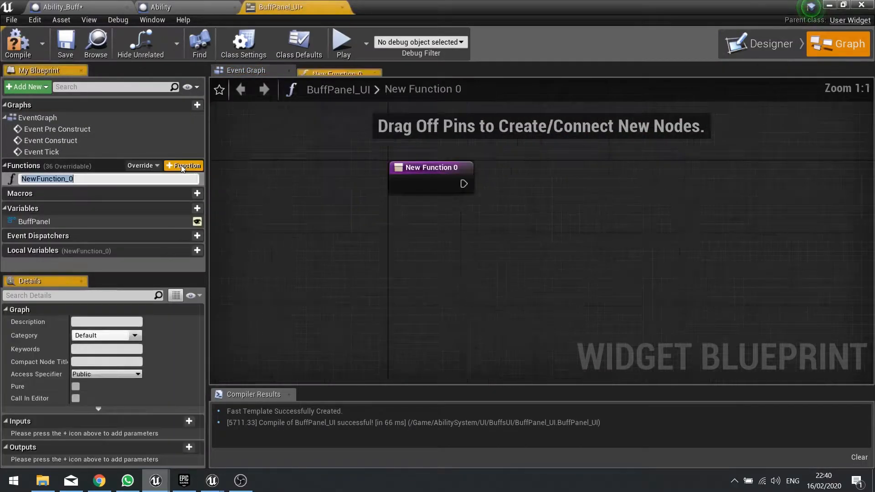
pyautogui.write('AddBuffTo U')
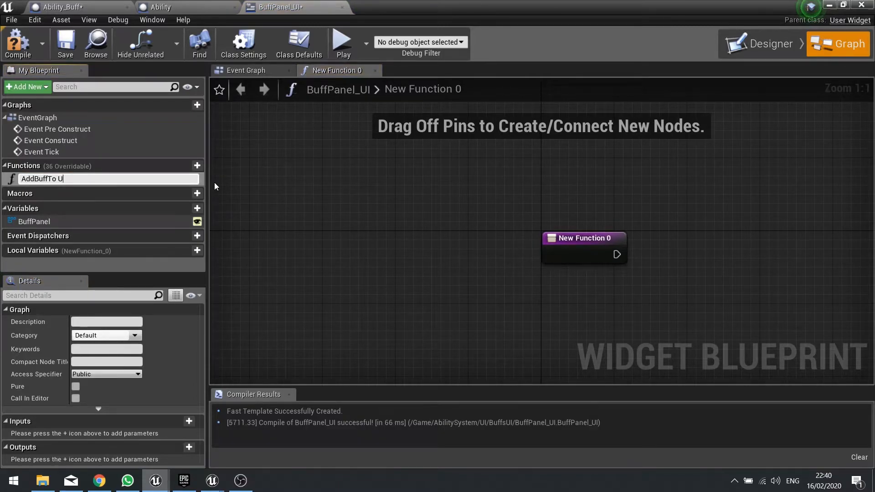
pyautogui.press('BackSpace')
pyautogui.press('BackSpace')
pyautogui.write('UI')
pyautogui.press('Return')
# - Add an input named Buff of type Ability Buff object reference to AddBuffToUI and compile the widget
pyautogui.moveTo(600, 304); pyautogui.dragTo(487, 243, button='right')
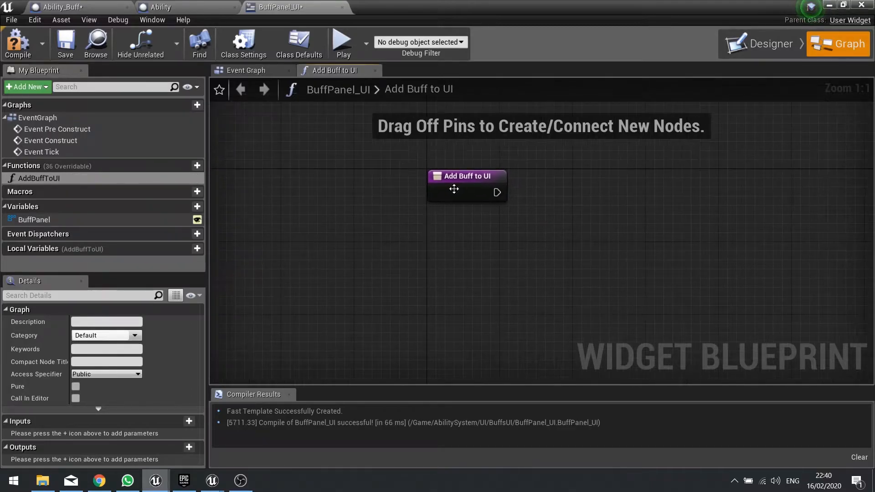
pyautogui.click(461, 189)
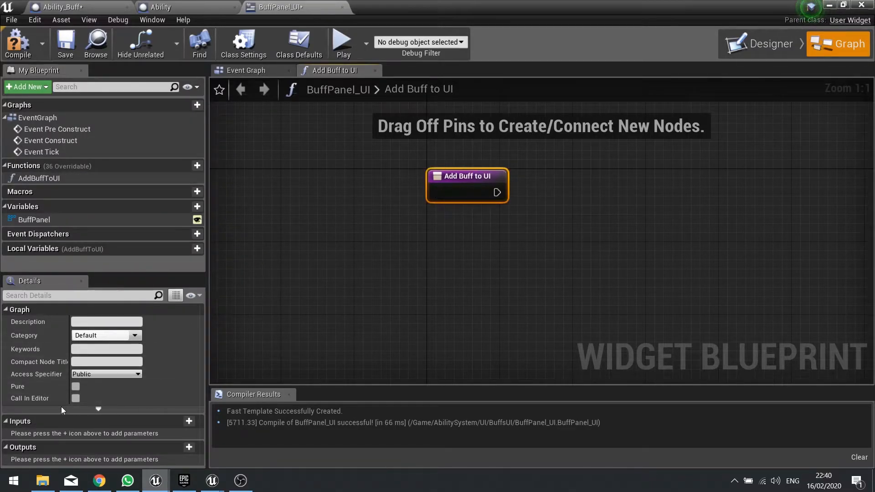
pyautogui.click(189, 422)
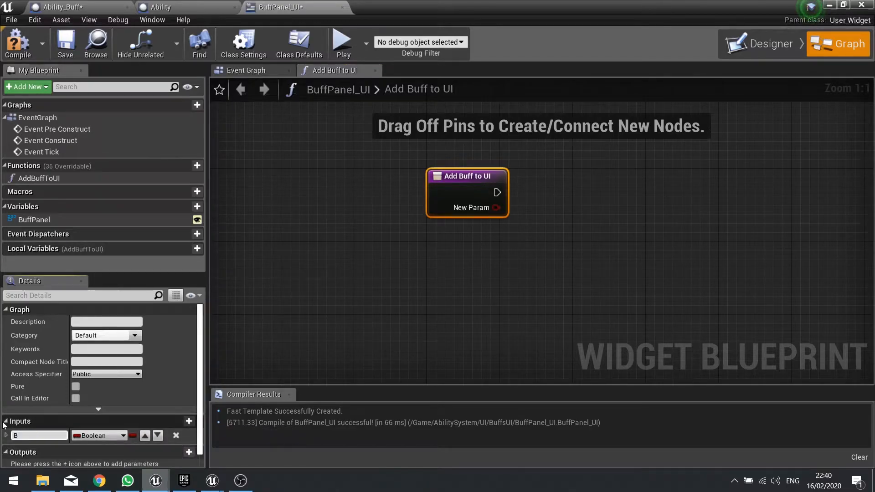
pyautogui.write('Buff')
pyautogui.press('Return')
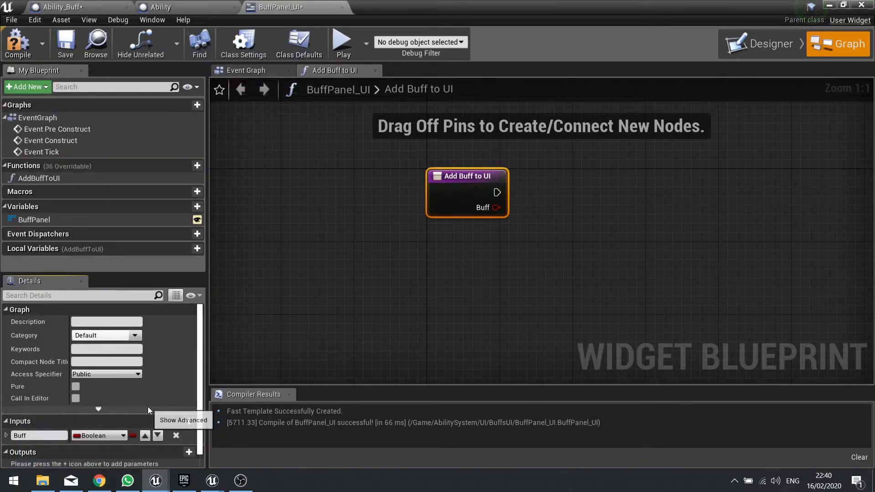
pyautogui.click(98, 436)
pyautogui.write('abi')
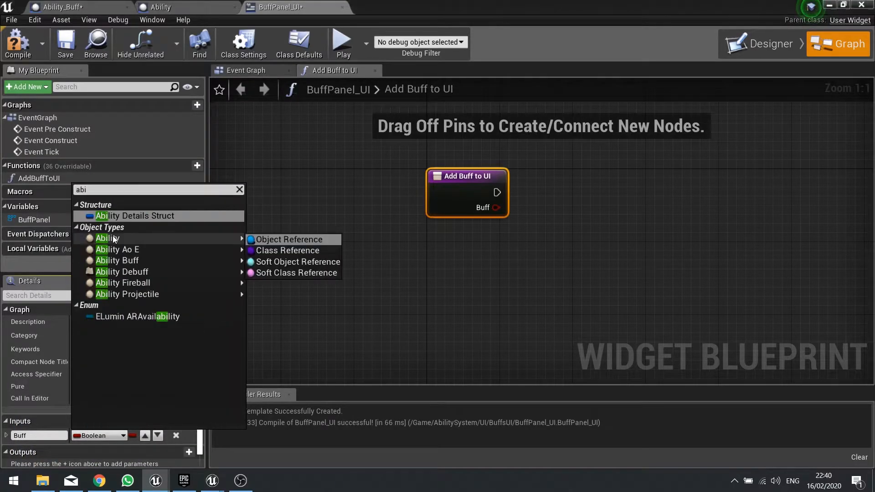
pyautogui.click(137, 261)
pyautogui.moveTo(508, 261); pyautogui.dragTo(426, 283, button='right')
pyautogui.click(18, 44)
# - Add a Create Widget node after the Add Buff to UI entry, set its class to BuffIcon_UI and align it with the entry node
pyautogui.moveTo(418, 180); pyautogui.dragTo(425, 127, button='right')
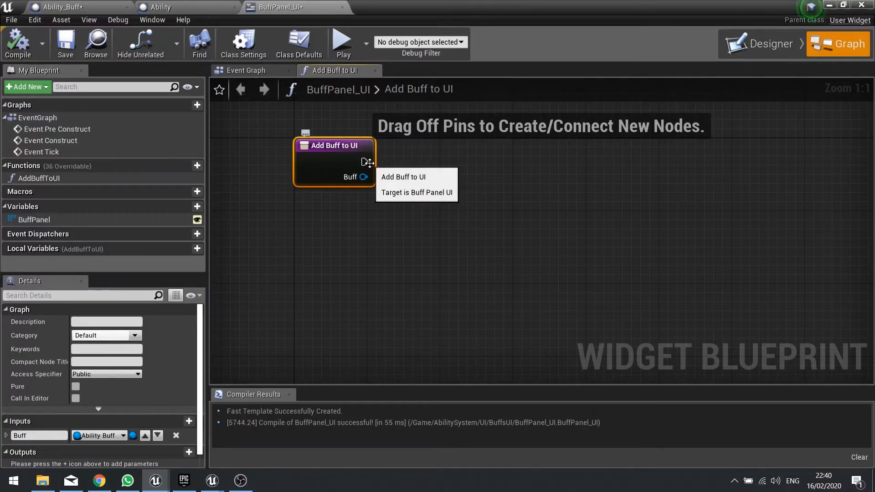
pyautogui.moveTo(364, 162); pyautogui.dragTo(508, 161)
pyautogui.write('c')
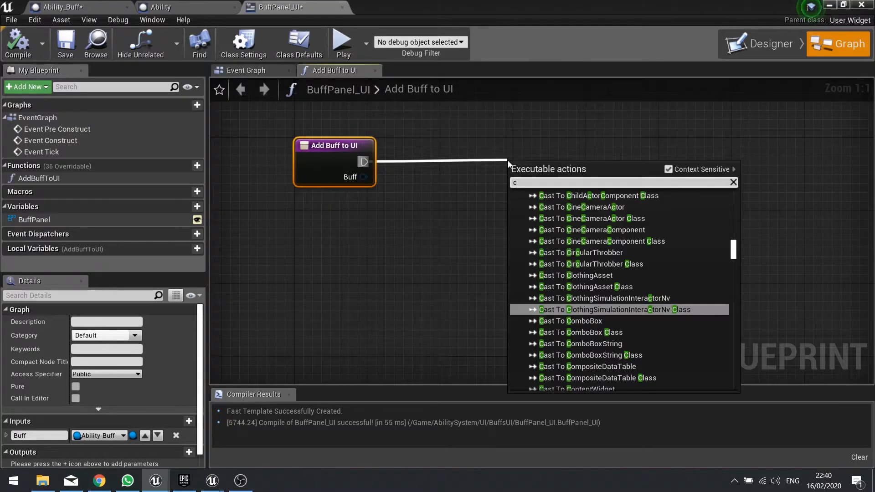
pyautogui.write('reate widge')
pyautogui.press('Return')
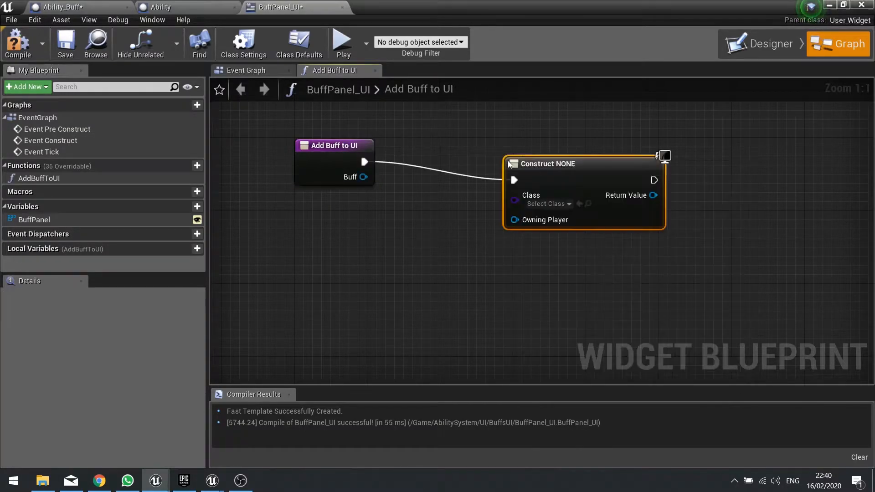
pyautogui.moveTo(537, 159); pyautogui.dragTo(520, 141)
pyautogui.click(529, 185)
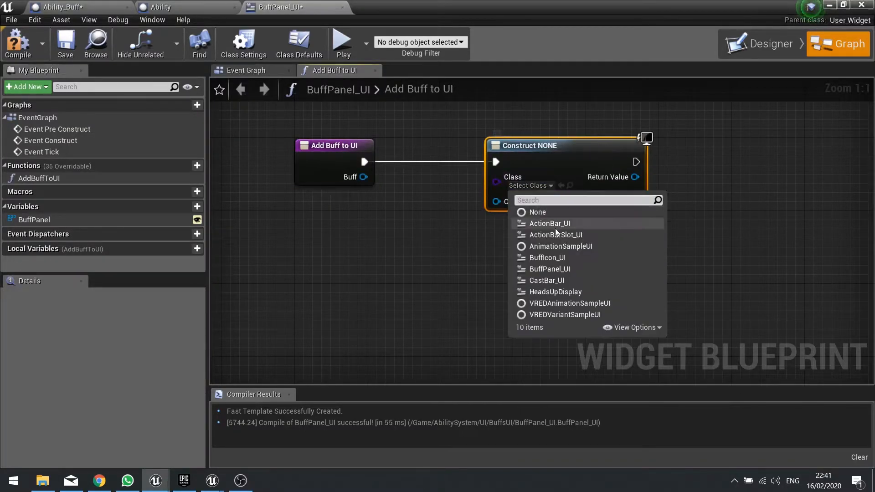
pyautogui.click(558, 259)
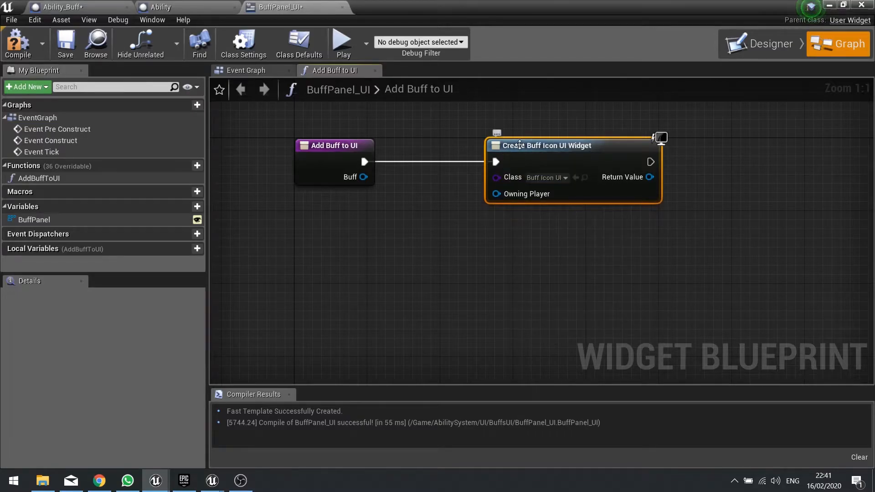
pyautogui.moveTo(529, 164); pyautogui.dragTo(510, 164)
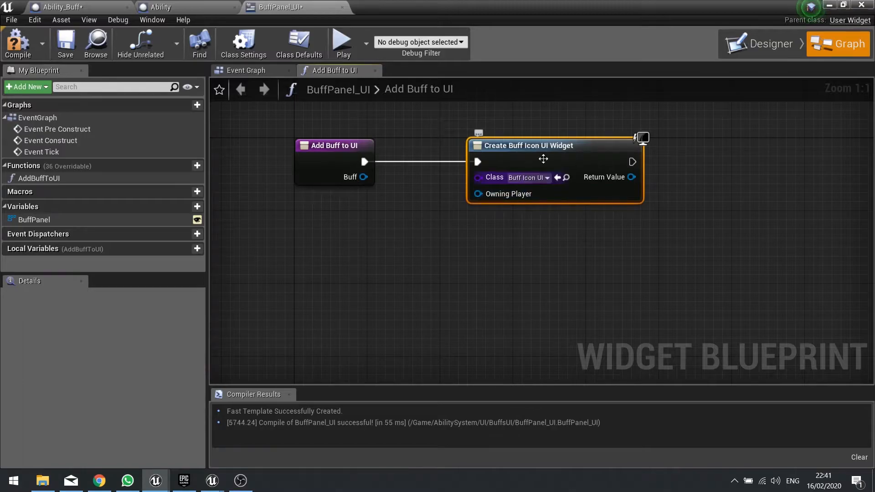
# - Locate the BuffIcon_UI asset in the content browser, open it and show its event graph
pyautogui.click(567, 178)
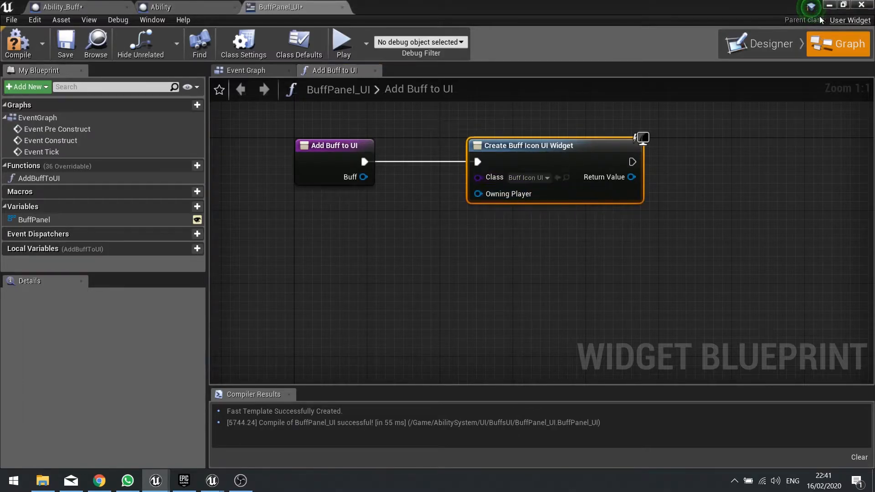
pyautogui.click(828, 5)
pyautogui.doubleClick(22, 382)
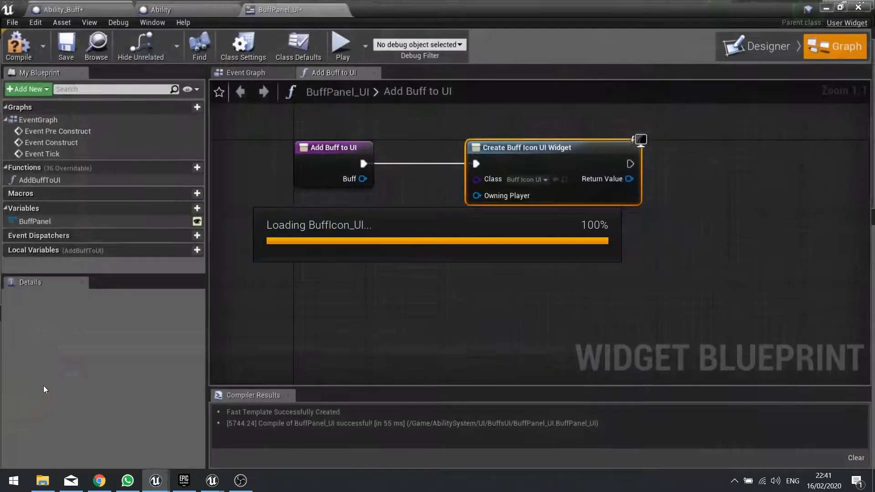
pyautogui.click(851, 46)
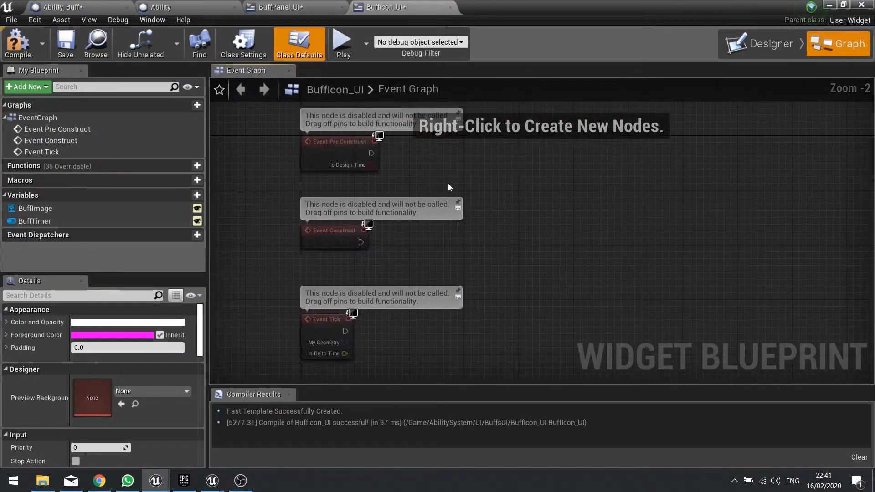
# - Create a variable named BuffAbility of type Ability Buff object reference in BuffIcon_UI and compile the widget
pyautogui.click(182, 195)
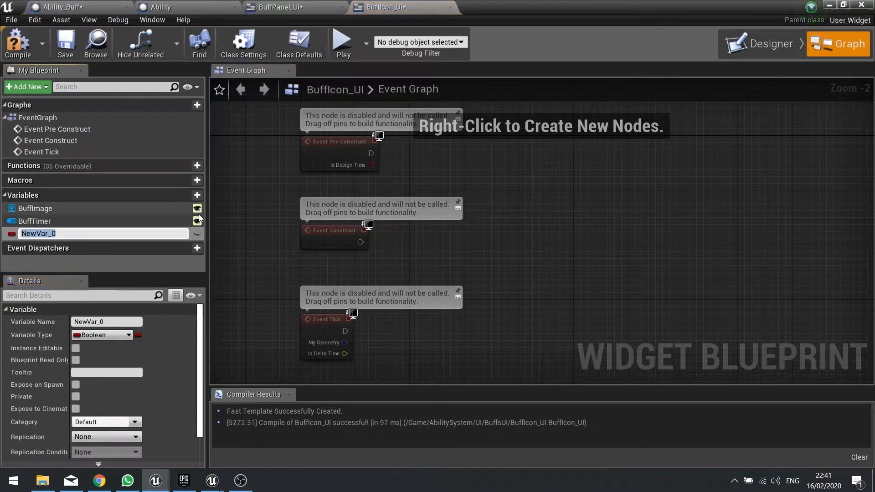
pyautogui.write('Buff')
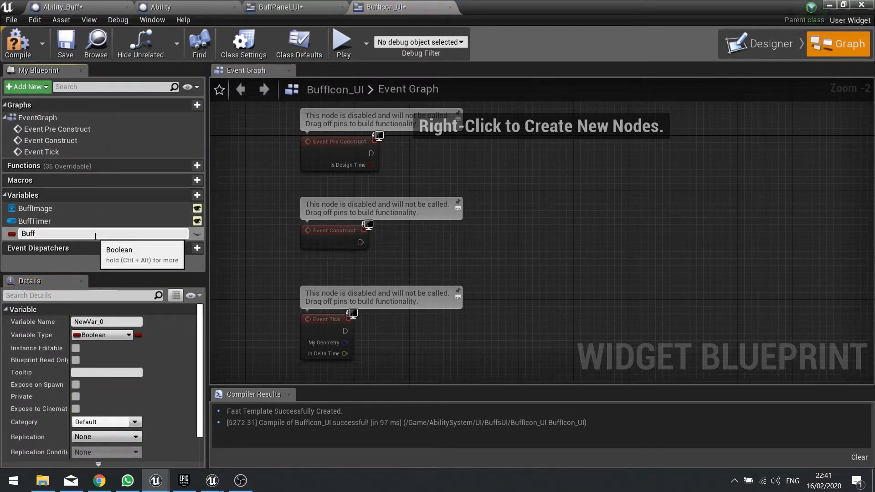
pyautogui.write('Ability')
pyautogui.press('Return')
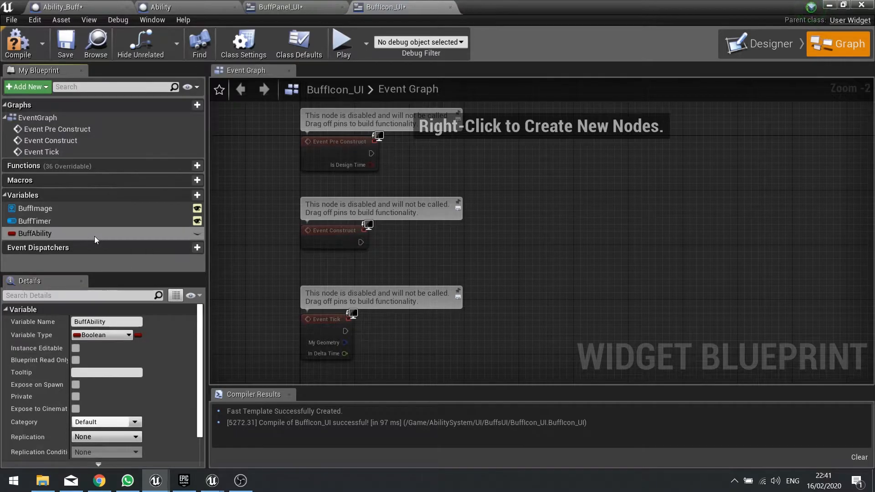
pyautogui.click(108, 336)
pyautogui.write('ability')
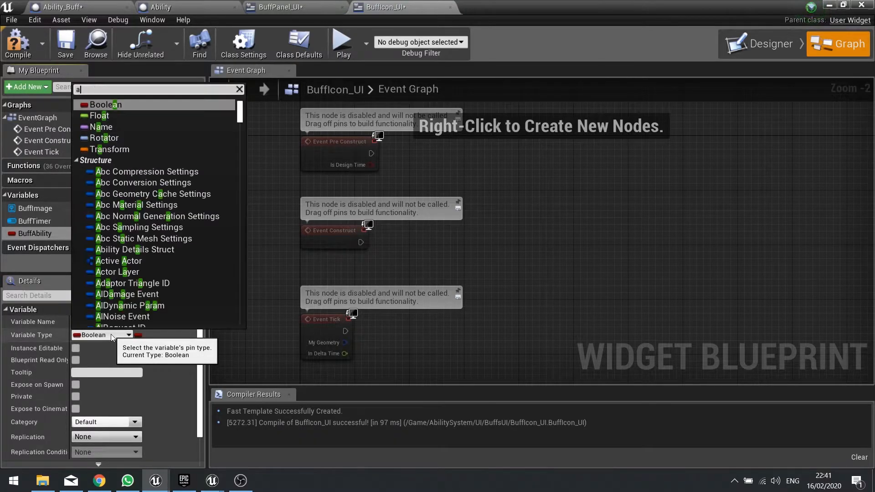
pyautogui.moveTo(132, 160)
pyautogui.click(283, 163)
pyautogui.click(8, 40)
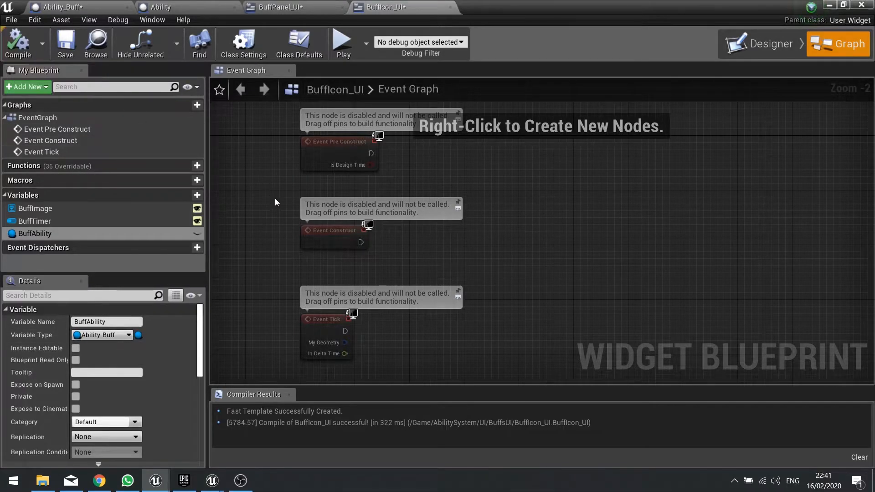
# - Delete the Event Tick and Event Pre Construct nodes, and move the remaining Event Construct node up slightly
pyautogui.moveTo(441, 249); pyautogui.dragTo(425, 215, button='right')
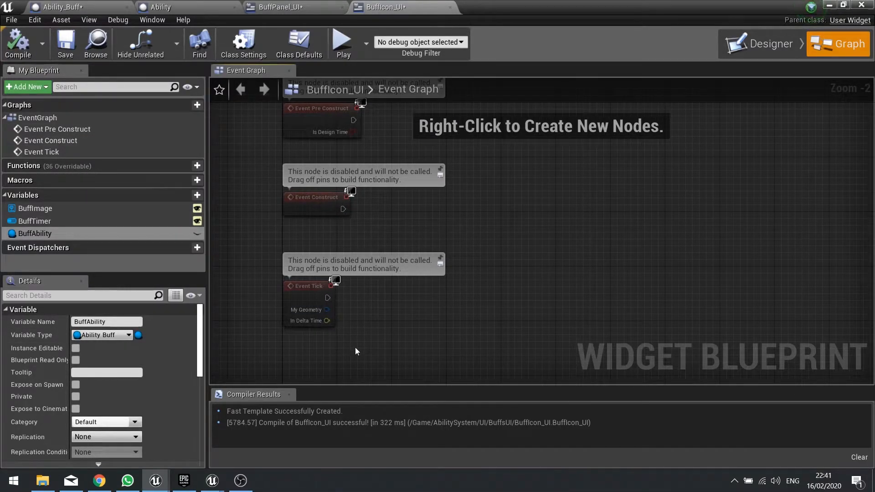
pyautogui.click(341, 279)
pyautogui.press('Delete')
pyautogui.click(311, 134)
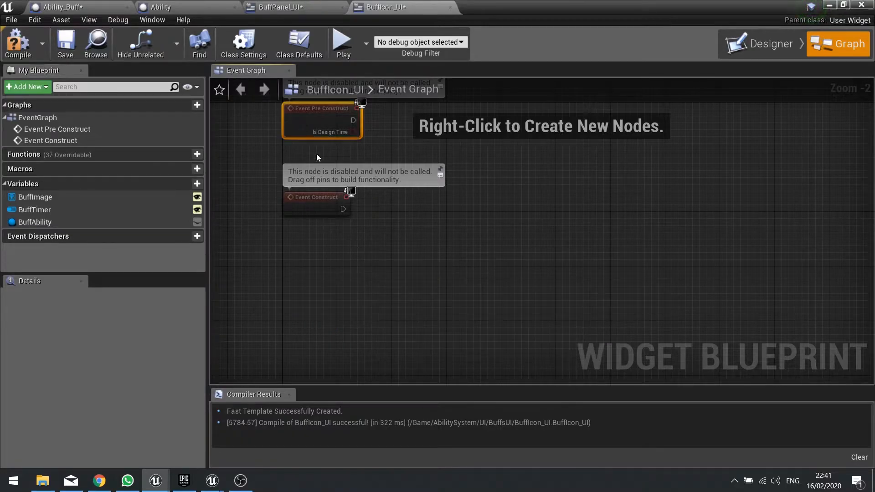
pyautogui.press('Delete')
pyautogui.moveTo(325, 208); pyautogui.dragTo(325, 193)
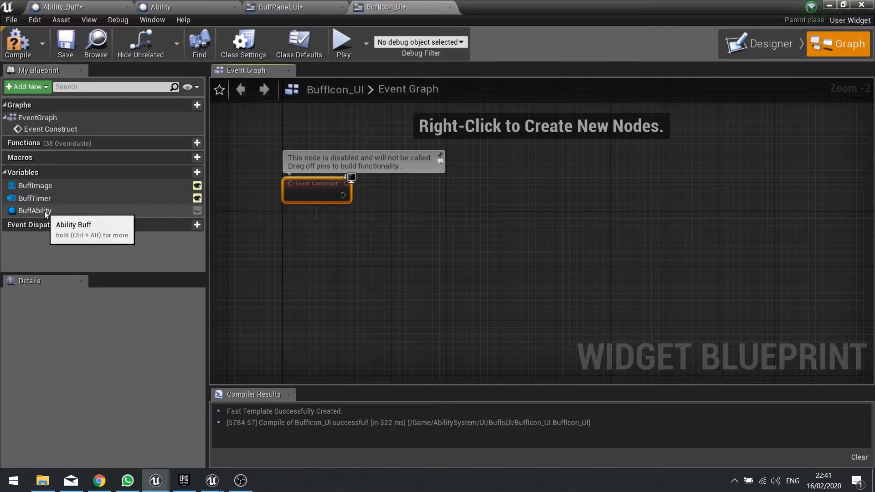
# - Add a Buff Ability getter with a Get Ability Details node below Event Construct and split the Ability Details struct pin
pyautogui.click(29, 212)
pyautogui.moveTo(29, 212); pyautogui.dragTo(394, 279)
pyautogui.write('get ability de')
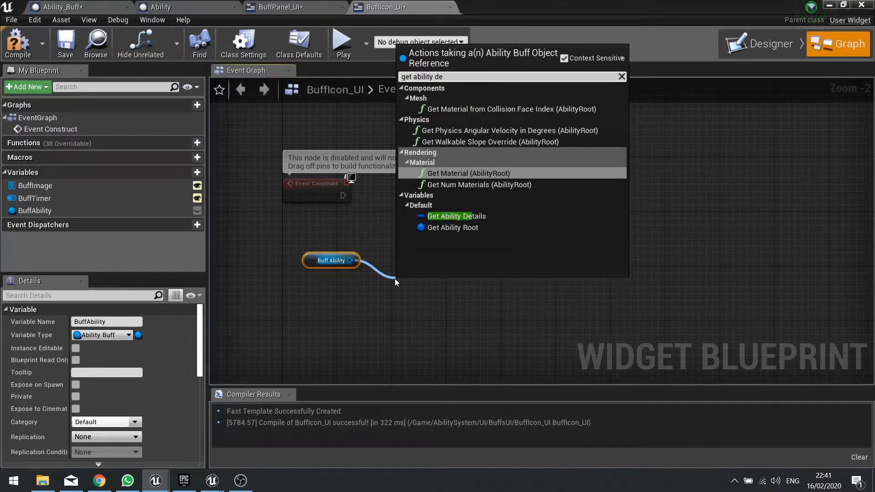
pyautogui.click(461, 217)
pyautogui.moveTo(444, 288); pyautogui.dragTo(431, 261)
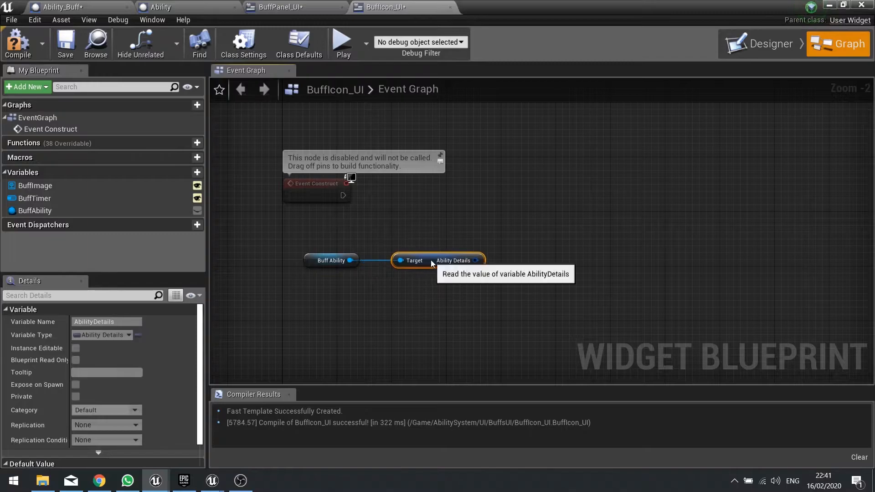
pyautogui.moveTo(336, 236); pyautogui.dragTo(353, 259)
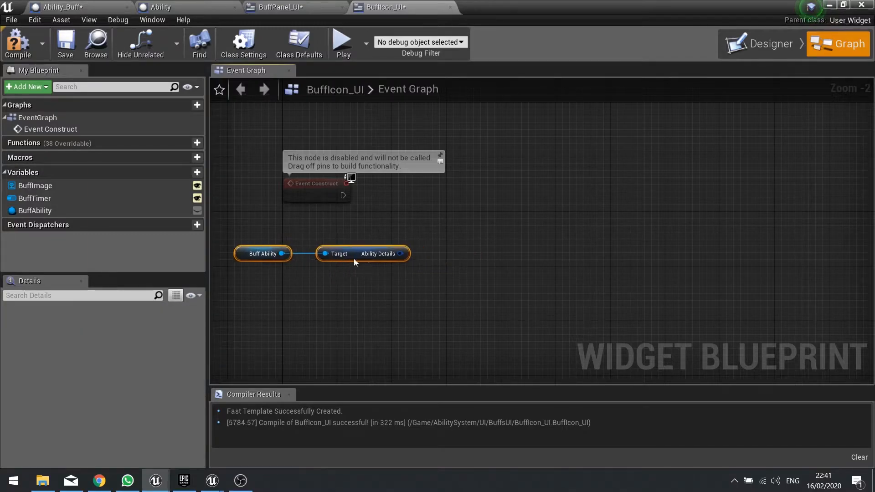
pyautogui.rightClick(396, 255)
pyautogui.click(425, 285)
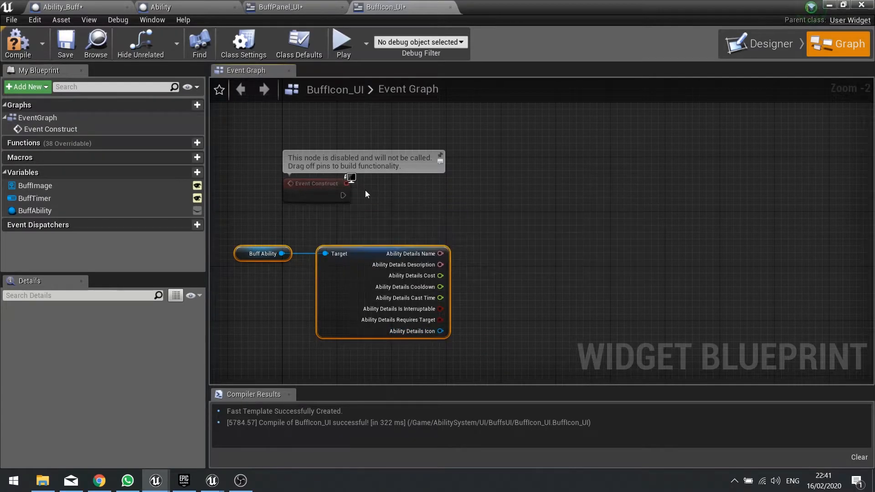
# - Add a Buff Image getter to the graph and create a Set Brush from Texture node targeting it
pyautogui.moveTo(27, 185); pyautogui.dragTo(548, 217)
pyautogui.click(528, 194)
pyautogui.write('set brush')
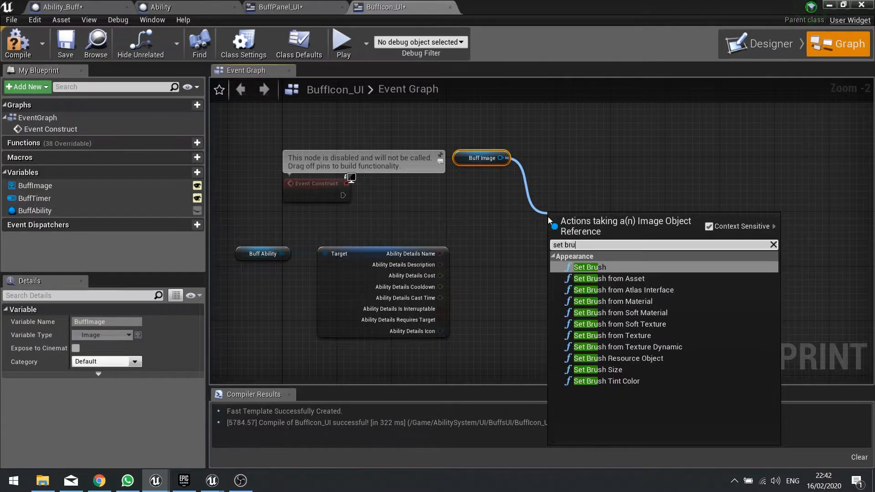
pyautogui.click(639, 337)
# - Connect Event Construct to Set Brush from Texture, feed Ability Details Icon into its Texture input and compile
pyautogui.moveTo(557, 236); pyautogui.dragTo(343, 196)
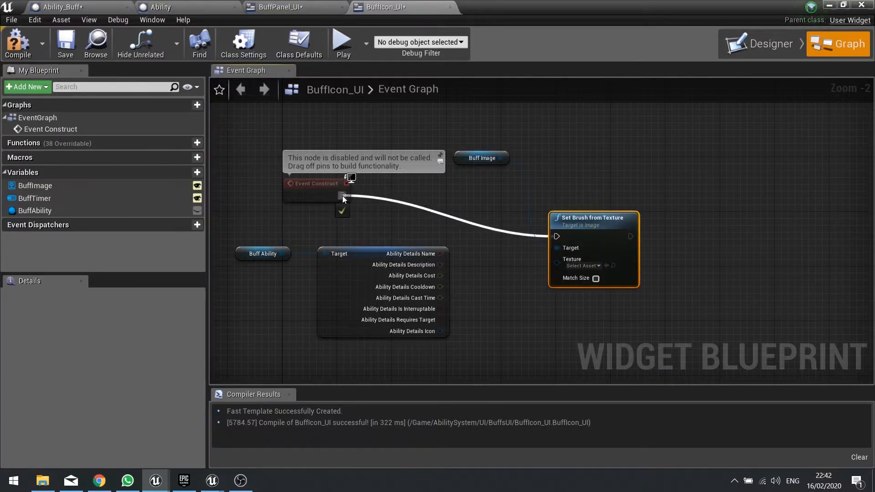
pyautogui.moveTo(588, 220); pyautogui.dragTo(595, 178)
pyautogui.moveTo(565, 222); pyautogui.dragTo(439, 331)
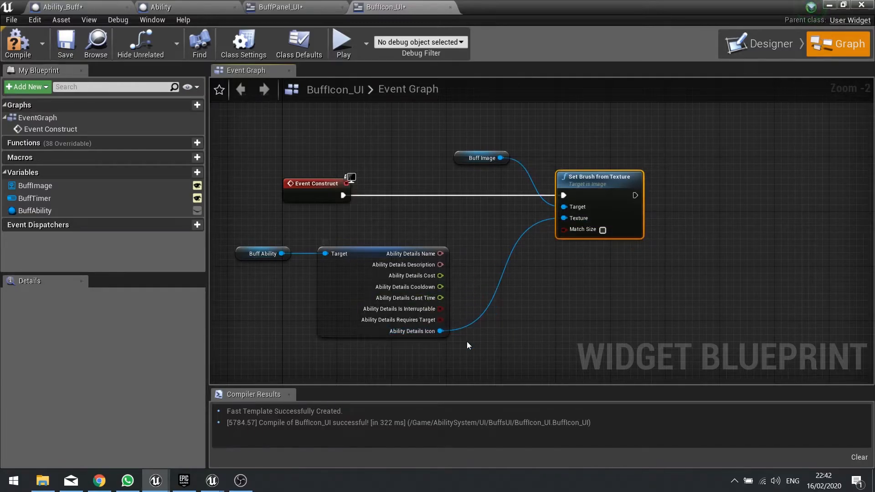
pyautogui.press('F7')
# - Space out the Buff Ability and Ability Details nodes and move Event Construct closer to Set Brush from Texture
pyautogui.moveTo(513, 237)
pyautogui.mouseDown(button='right')
pyautogui.moveTo(473, 197)
pyautogui.moveTo(493, 199)
pyautogui.mouseUp(button='right')
pyautogui.moveTo(346, 338); pyautogui.dragTo(240, 204)
pyautogui.moveTo(303, 228); pyautogui.dragTo(350, 228)
pyautogui.click(578, 305)
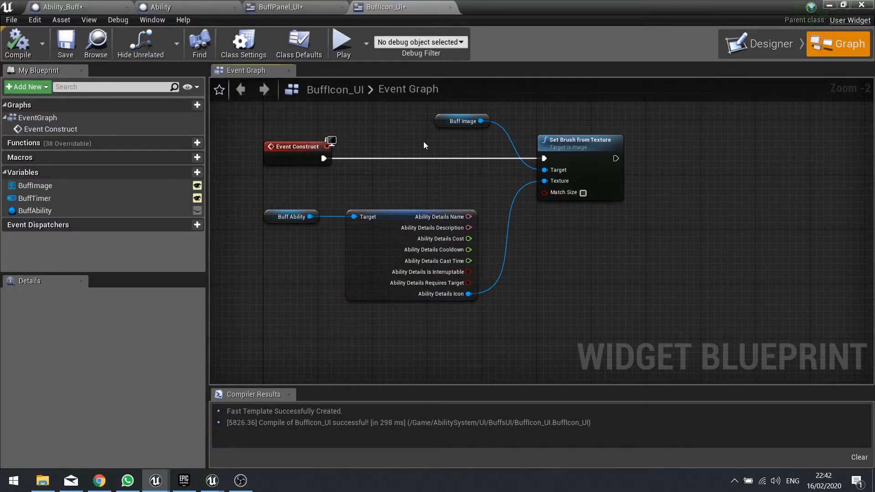
pyautogui.moveTo(282, 161); pyautogui.dragTo(364, 162)
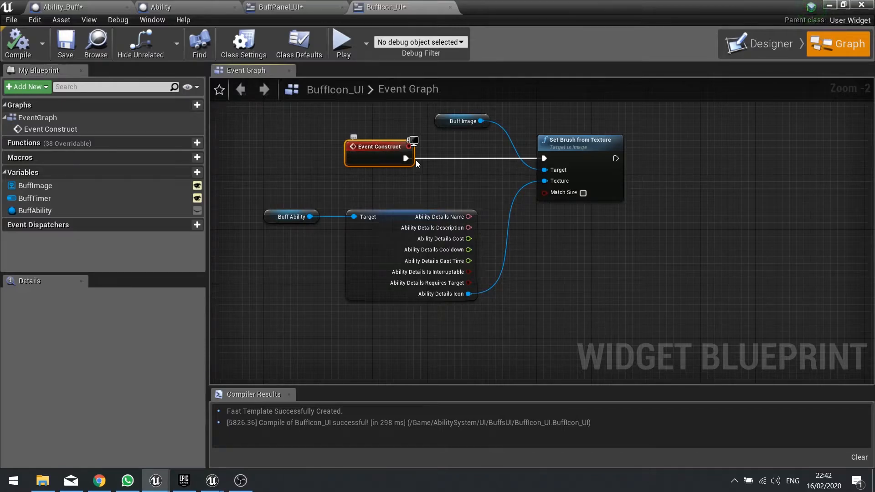
# - Check the buff icon's layout in the widget designer and return to the event graph
pyautogui.moveTo(402, 225); pyautogui.dragTo(401, 225, button='right')
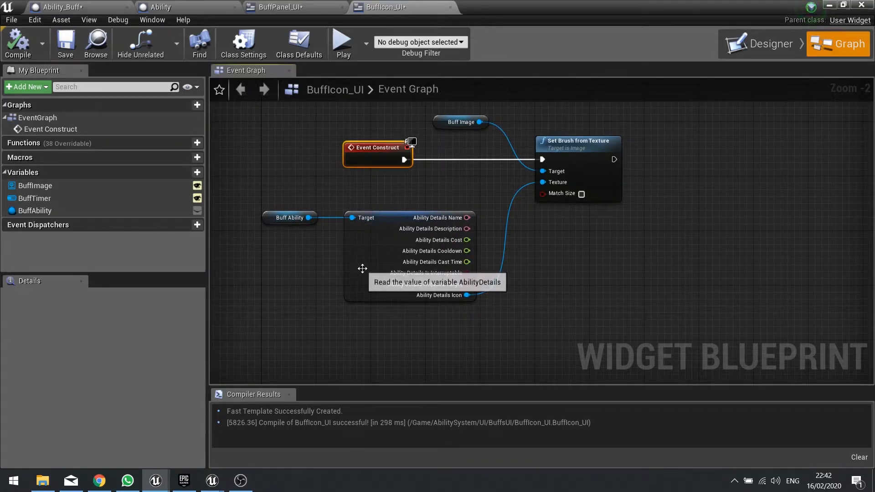
pyautogui.click(763, 45)
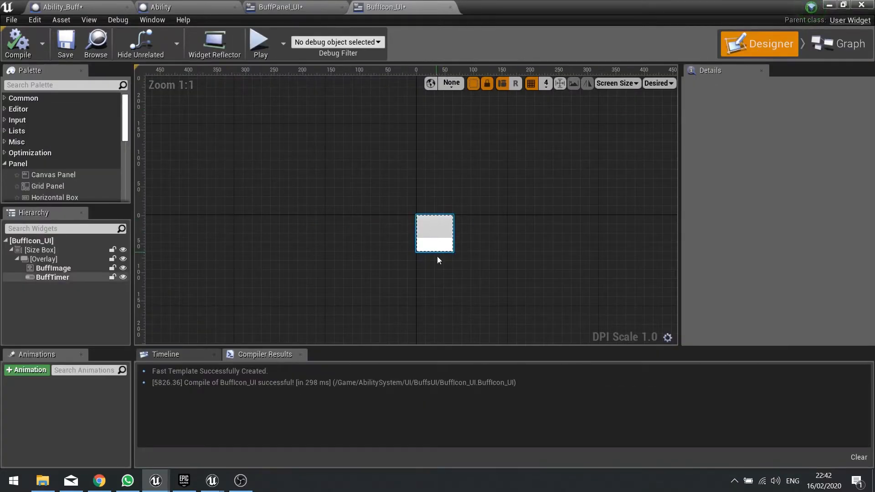
pyautogui.click(837, 44)
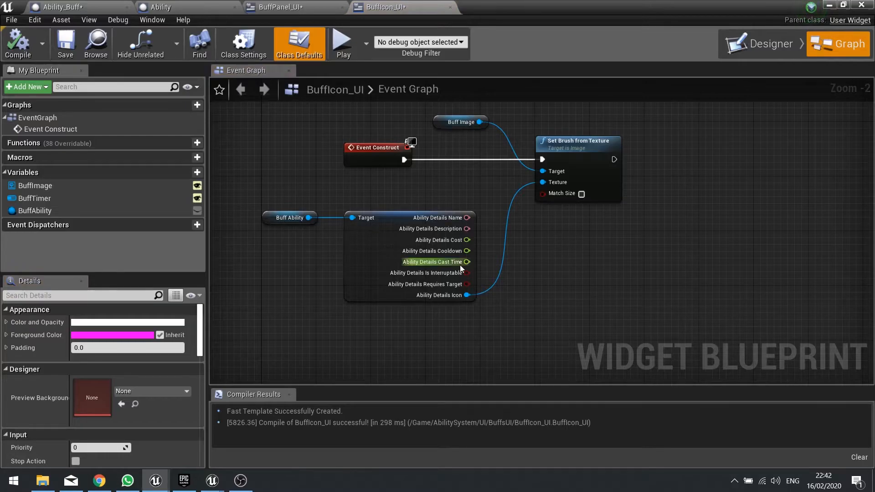
# - Add a Get Buff Lifespan node from Buff Ability and align Event Construct above the Buff Ability node
pyautogui.moveTo(269, 217); pyautogui.dragTo(264, 185)
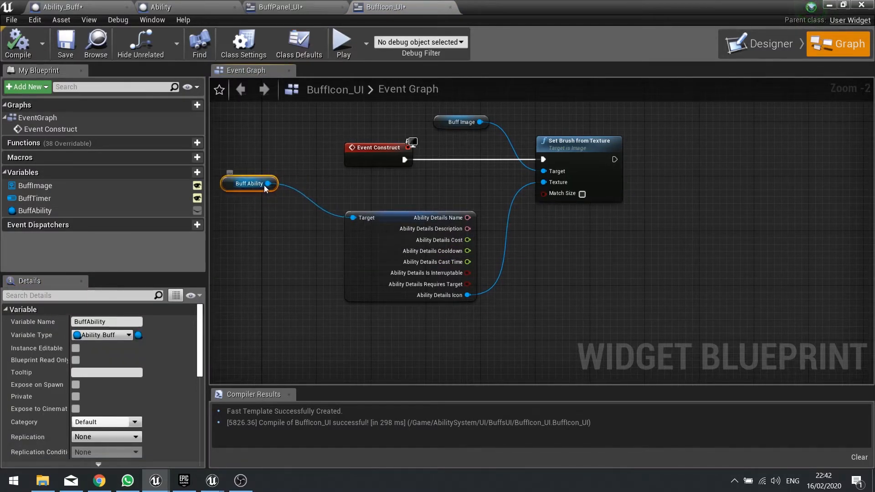
pyautogui.moveTo(263, 185); pyautogui.dragTo(371, 184, button='right')
pyautogui.moveTo(375, 181); pyautogui.dragTo(439, 183)
pyautogui.write('get lifesp')
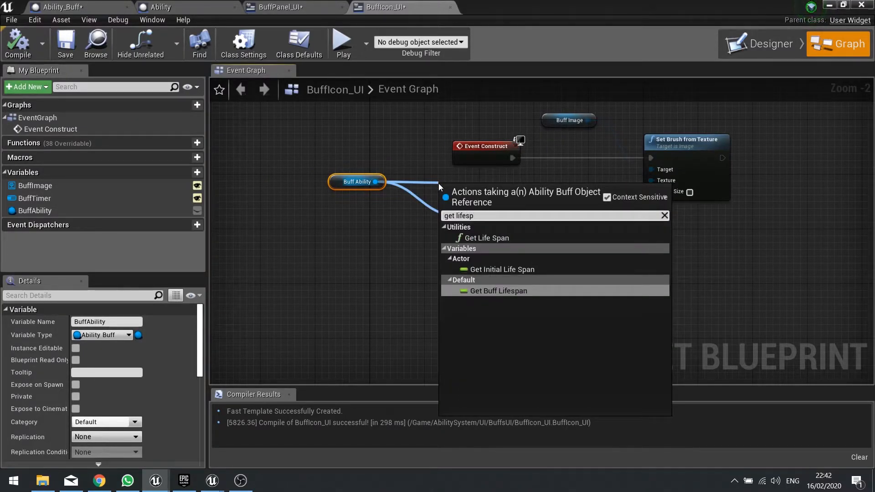
pyautogui.click(506, 292)
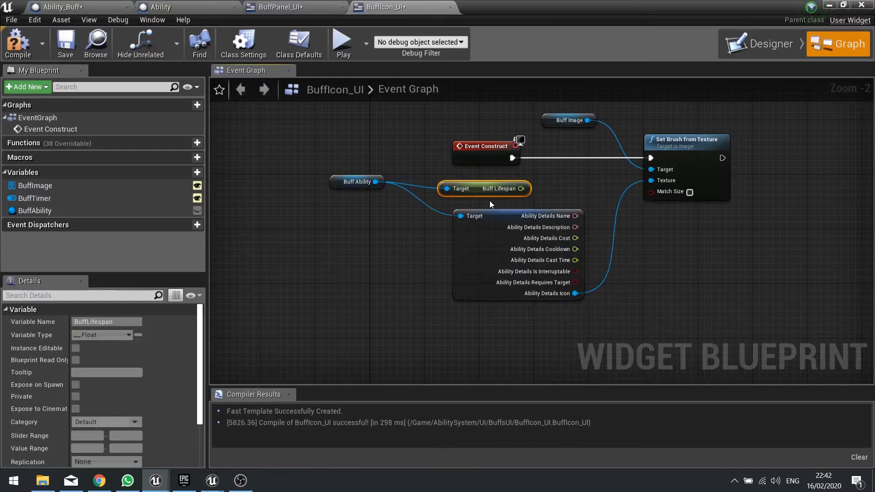
pyautogui.moveTo(481, 189); pyautogui.dragTo(459, 189)
pyautogui.moveTo(474, 159); pyautogui.dragTo(351, 159)
# - Promote the Buff Lifespan output to a variable named BuffLifespan and wire its SET node between Event Construct and Set Brush from Texture
pyautogui.moveTo(501, 188); pyautogui.dragTo(542, 159)
pyautogui.click(584, 195)
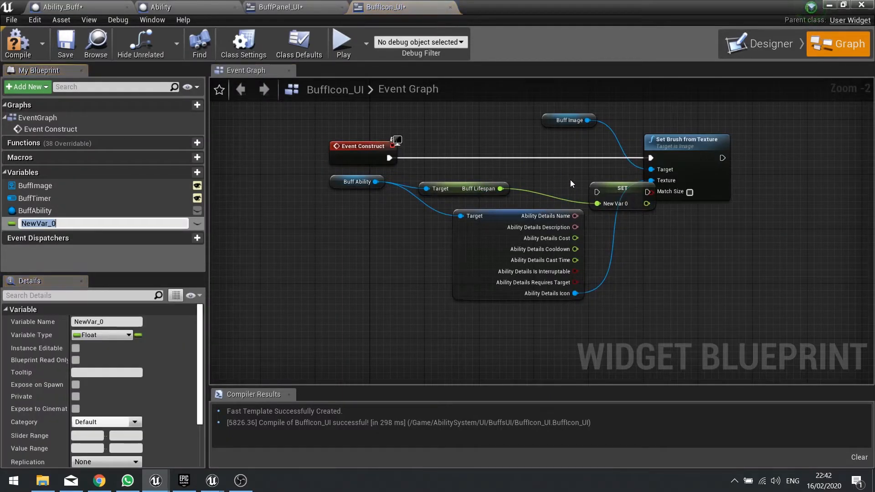
pyautogui.write('BuffLifespan')
pyautogui.press('Return')
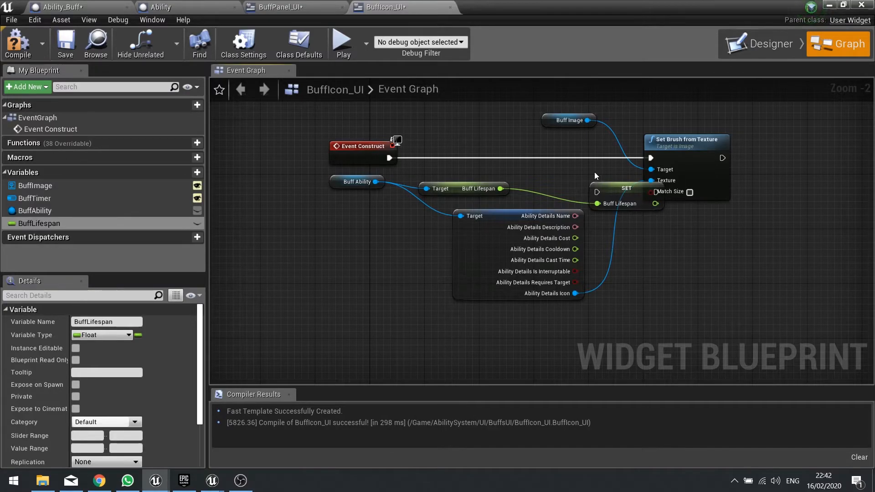
pyautogui.moveTo(623, 188); pyautogui.dragTo(390, 158)
pyautogui.moveTo(594, 158)
pyautogui.mouseDown()
pyautogui.moveTo(651, 159)
pyautogui.moveTo(602, 165)
pyautogui.moveTo(650, 158)
pyautogui.mouseUp()
pyautogui.press('Escape')
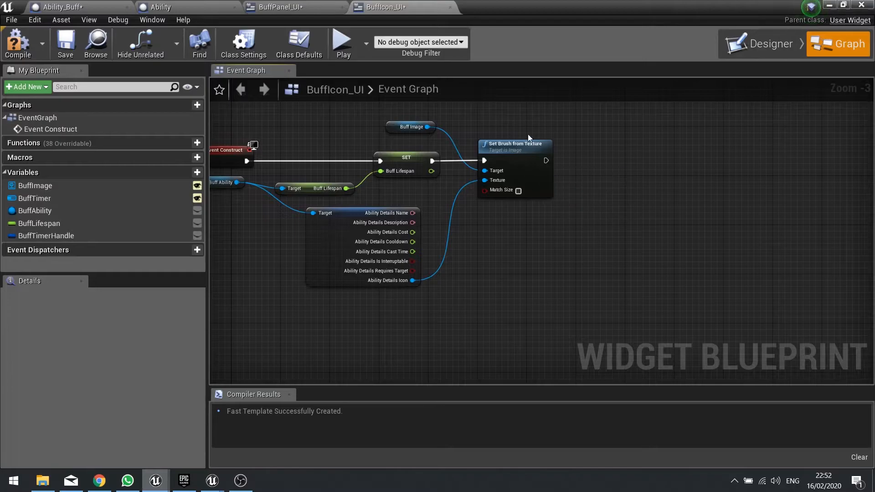
# - Add another Buff Ability getter with a Get Life Span node and position both below Set Brush from Texture
pyautogui.moveTo(410, 237); pyautogui.dragTo(318, 225, button='right')
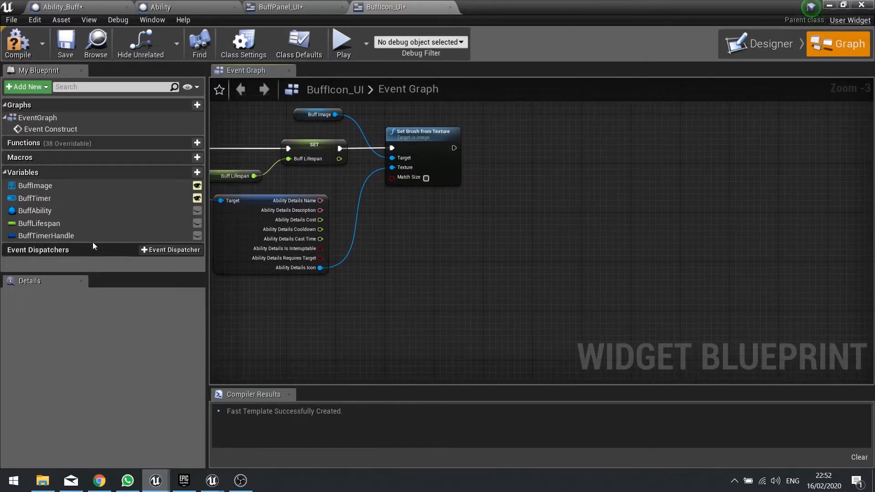
pyautogui.moveTo(31, 213); pyautogui.dragTo(506, 224)
pyautogui.click(456, 238)
pyautogui.write('get life')
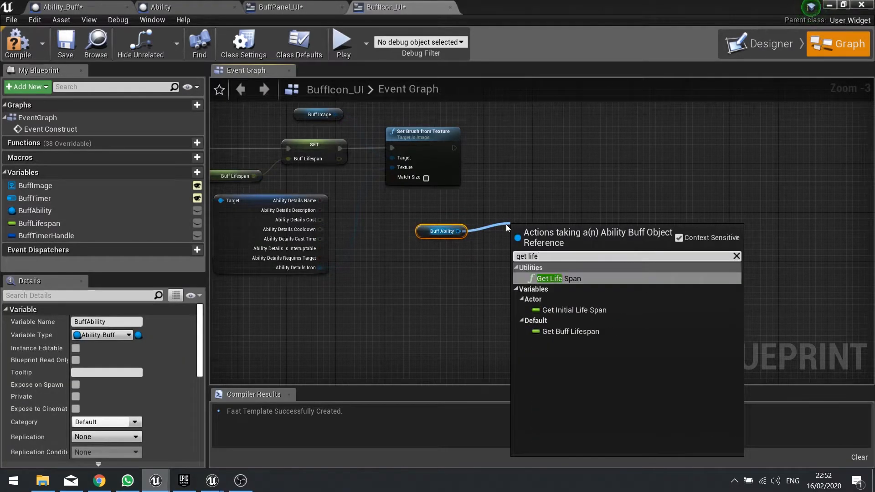
pyautogui.click(554, 279)
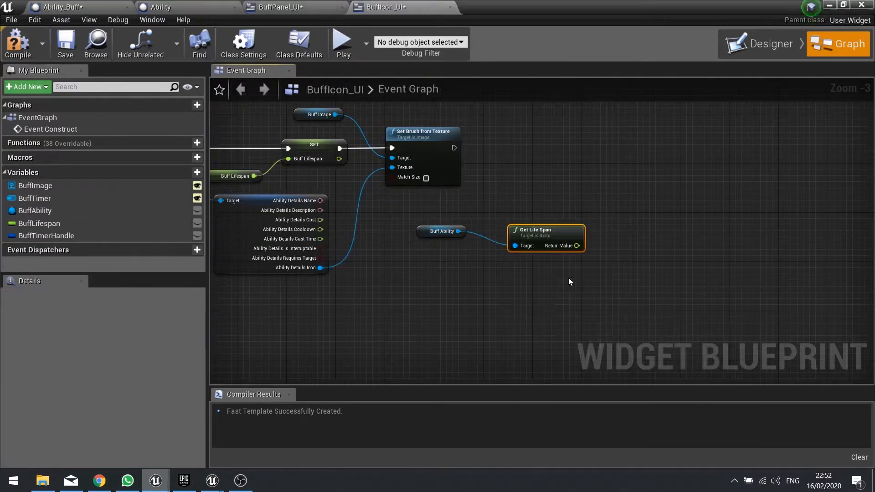
pyautogui.moveTo(528, 227); pyautogui.dragTo(511, 209)
pyautogui.moveTo(518, 272); pyautogui.dragTo(449, 208)
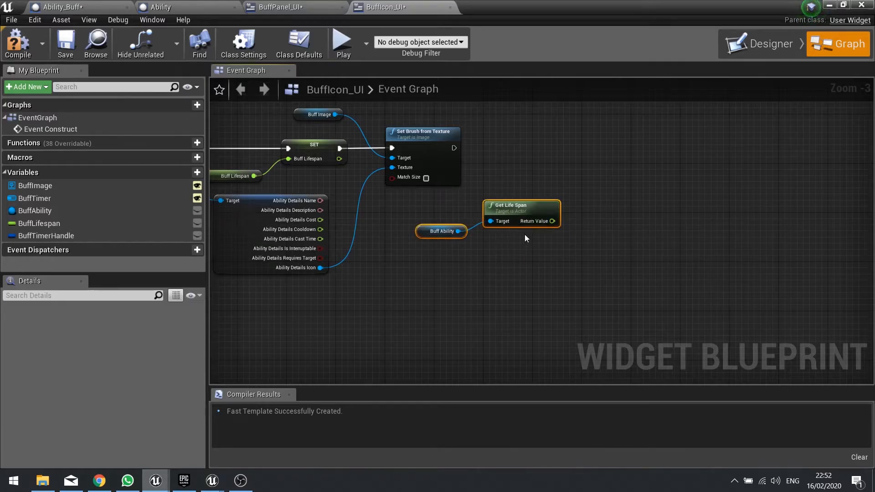
pyautogui.moveTo(498, 222); pyautogui.dragTo(479, 234)
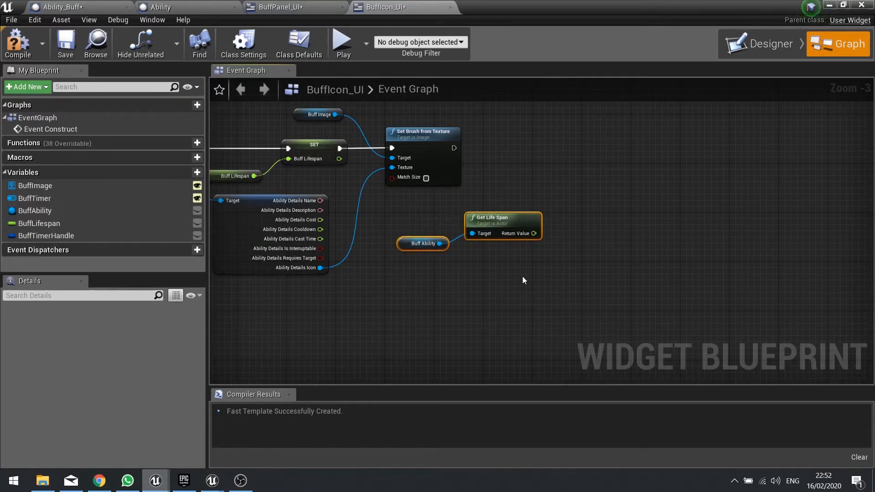
pyautogui.moveTo(504, 219); pyautogui.dragTo(480, 238)
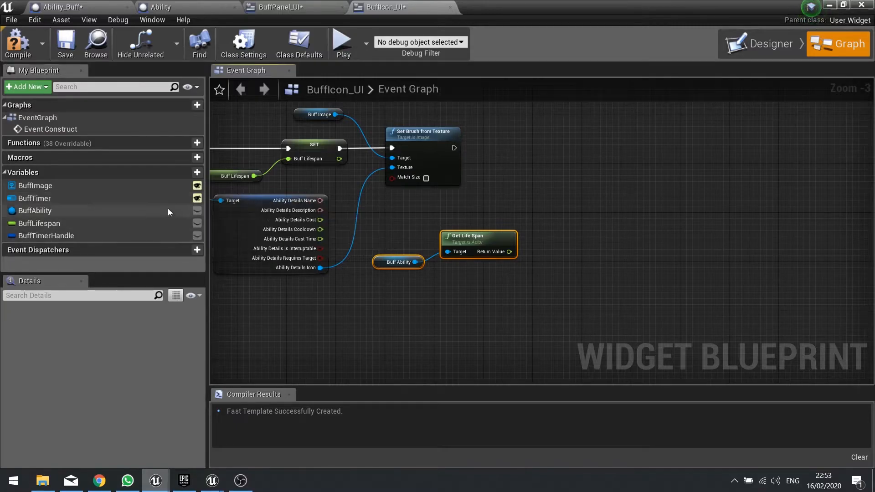
pyautogui.moveTo(493, 287); pyautogui.dragTo(418, 227)
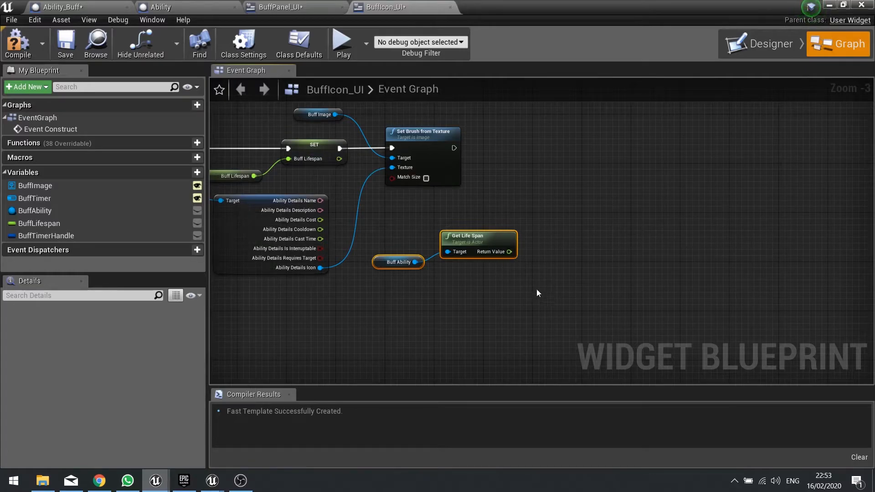
# - Place a getter for the widget's BuffLifespan variable directly below the Get Life Span node
pyautogui.moveTo(35, 225); pyautogui.dragTo(470, 284)
pyautogui.click(513, 296)
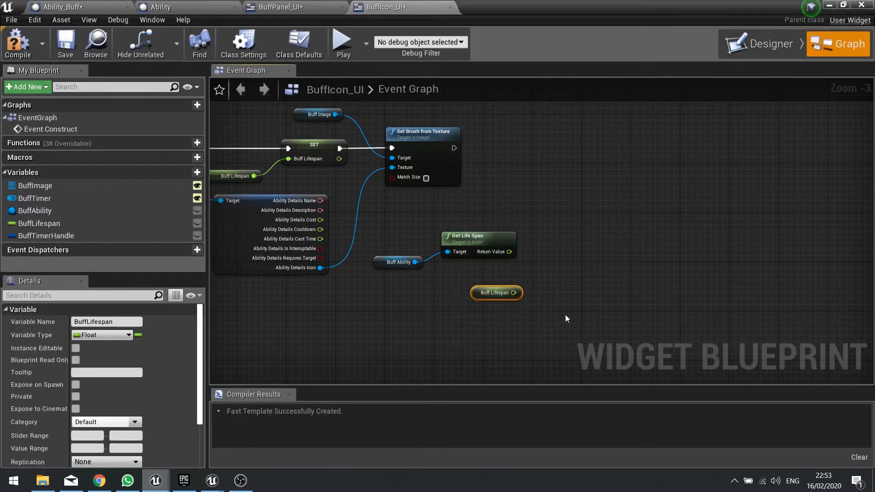
pyautogui.moveTo(475, 291); pyautogui.dragTo(468, 297)
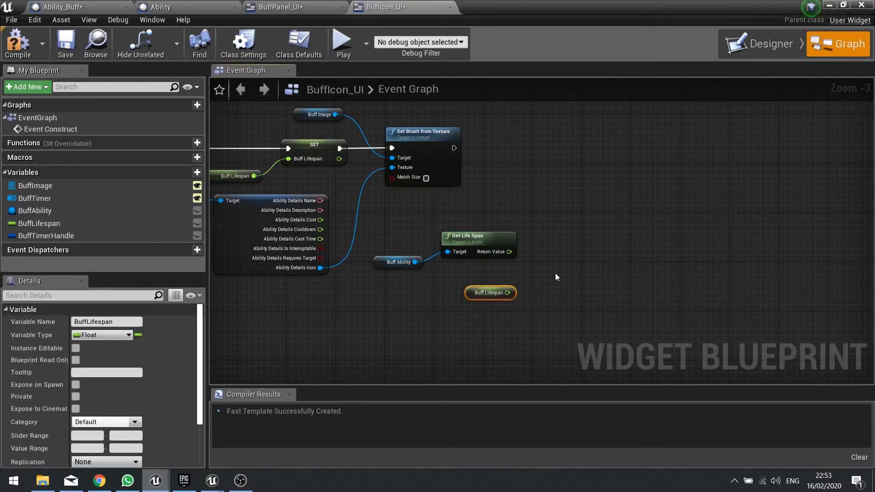
# - Add a Normalize to Range node beside the Get Life Span and Buff Lifespan nodes
pyautogui.rightClick(562, 266)
pyautogui.write('norma')
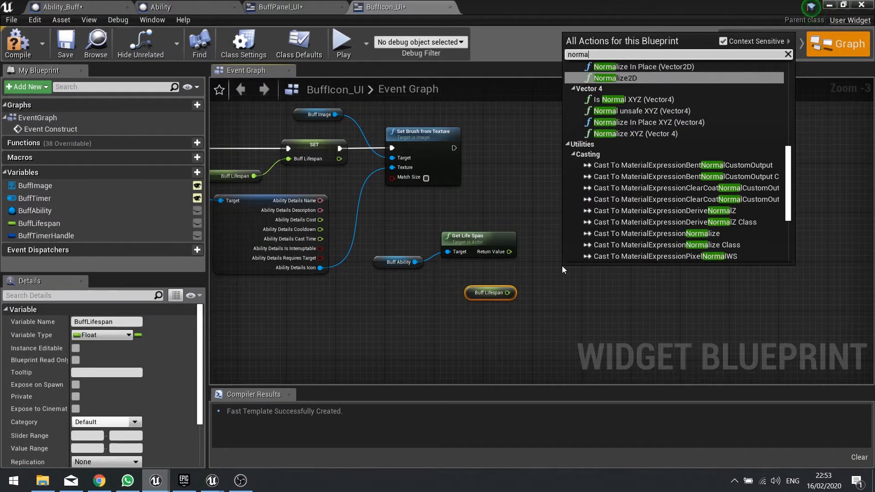
pyautogui.write('li')
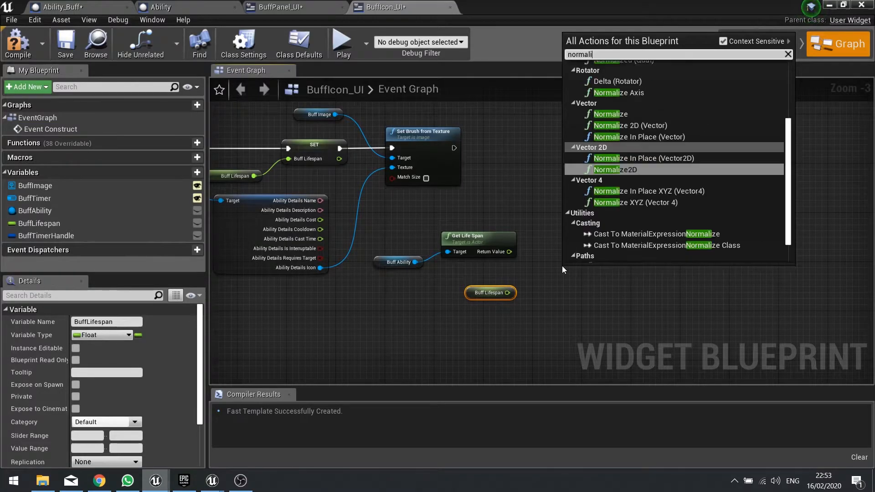
pyautogui.write('ze to ra')
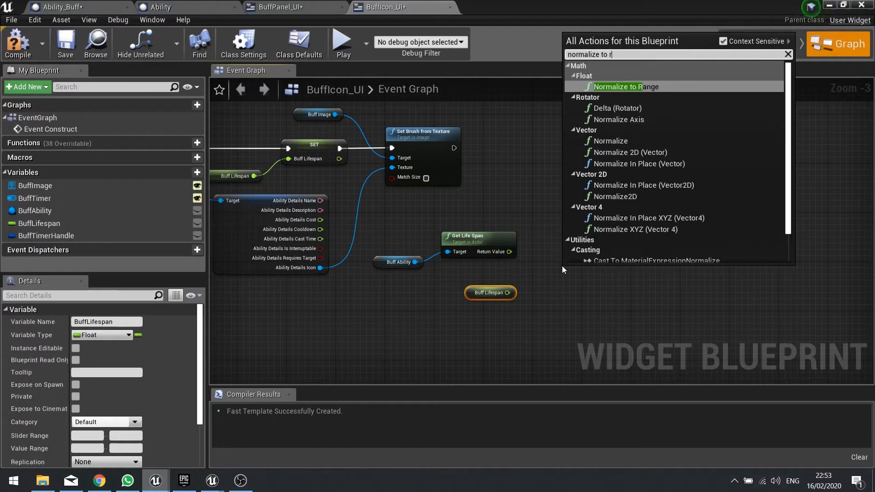
pyautogui.press('Return')
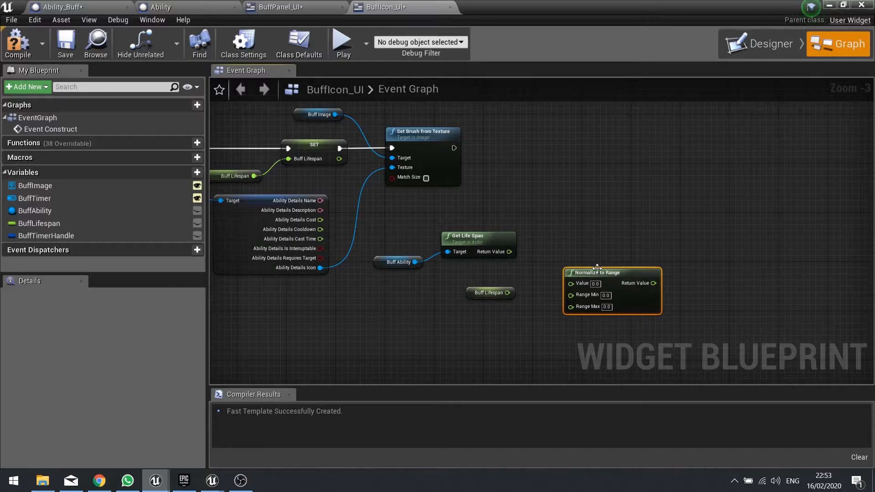
pyautogui.moveTo(596, 268); pyautogui.dragTo(605, 243)
# - Wire Get Life Span's return value to Value and Buff Lifespan to Range Max on Normalize to Range, and move these nodes lower
pyautogui.moveTo(534, 273); pyautogui.dragTo(478, 226, button='right')
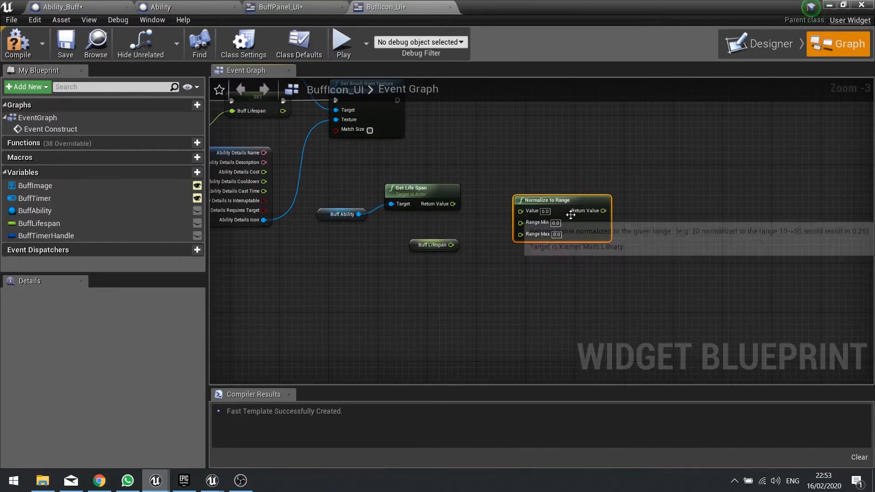
pyautogui.moveTo(520, 211); pyautogui.dragTo(446, 203)
pyautogui.moveTo(517, 239); pyautogui.dragTo(513, 209, button='right')
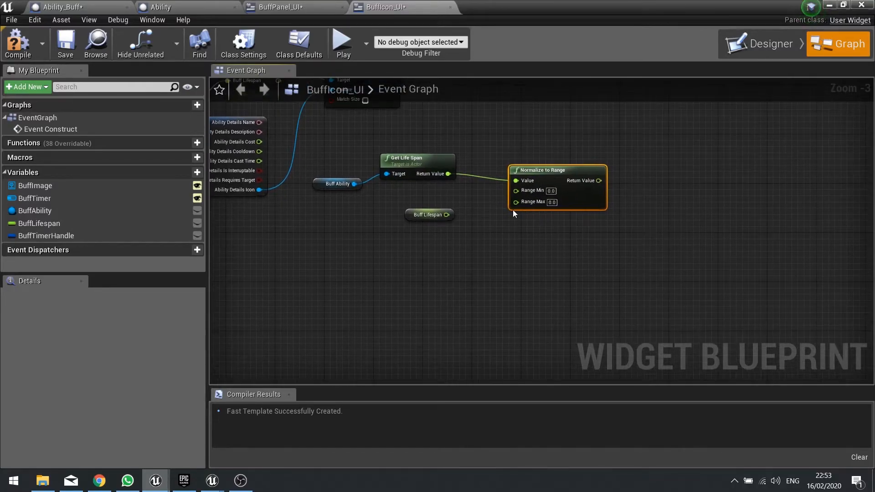
pyautogui.moveTo(446, 214); pyautogui.dragTo(517, 202)
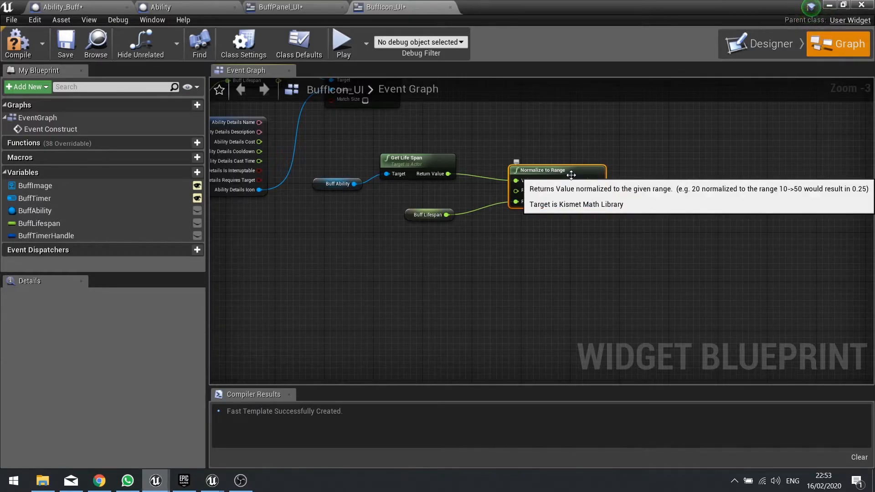
pyautogui.moveTo(619, 217); pyautogui.dragTo(601, 276, button='right')
pyautogui.moveTo(571, 302); pyautogui.dragTo(318, 186)
pyautogui.moveTo(540, 230); pyautogui.dragTo(559, 307)
# - Add a custom event named UpdateProgressBAr above the lifespan nodes
pyautogui.moveTo(524, 229); pyautogui.dragTo(401, 202, button='right')
pyautogui.rightClick(401, 202)
pyautogui.write('custom')
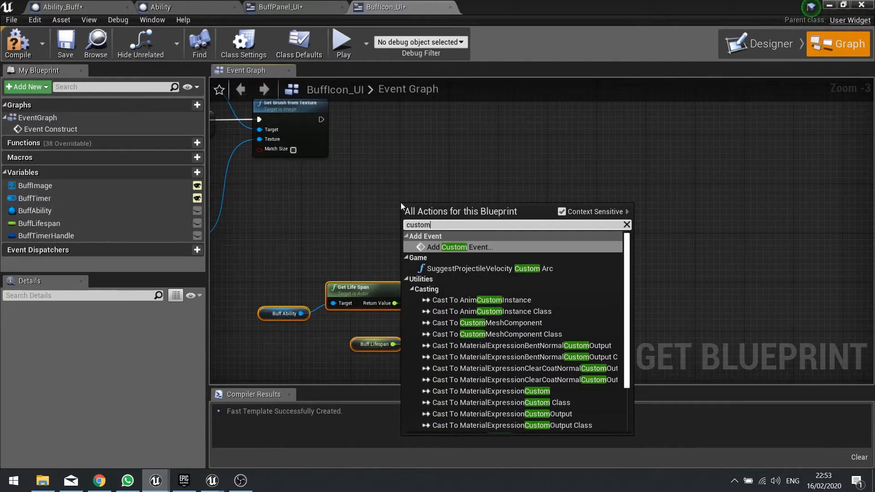
pyautogui.press('Return')
pyautogui.write('UpdateProgre')
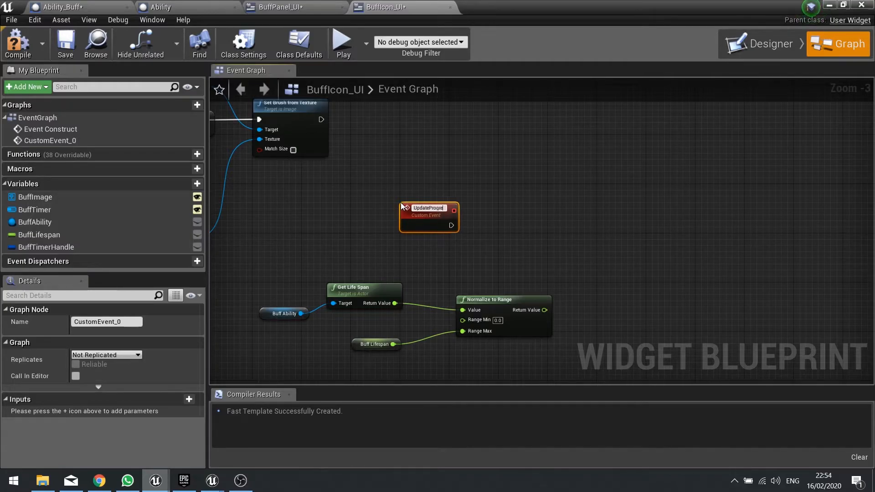
pyautogui.write('ssBAr')
pyautogui.press('Return')
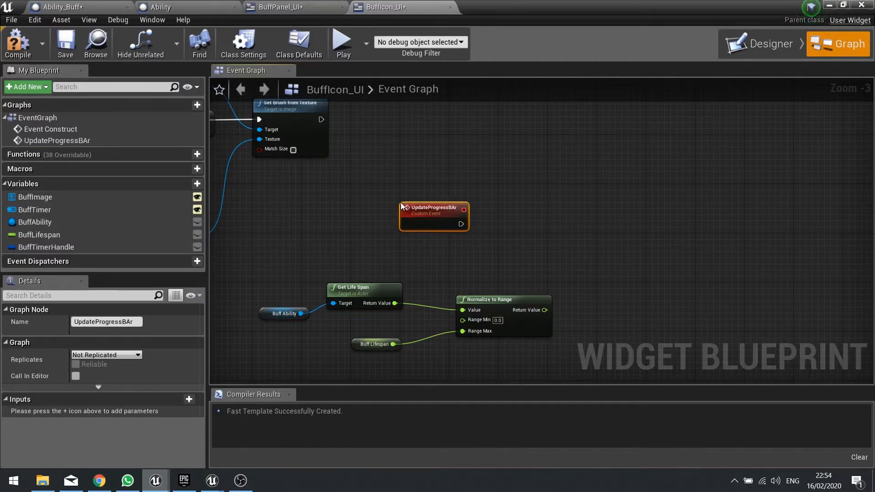
pyautogui.moveTo(415, 222); pyautogui.dragTo(421, 227)
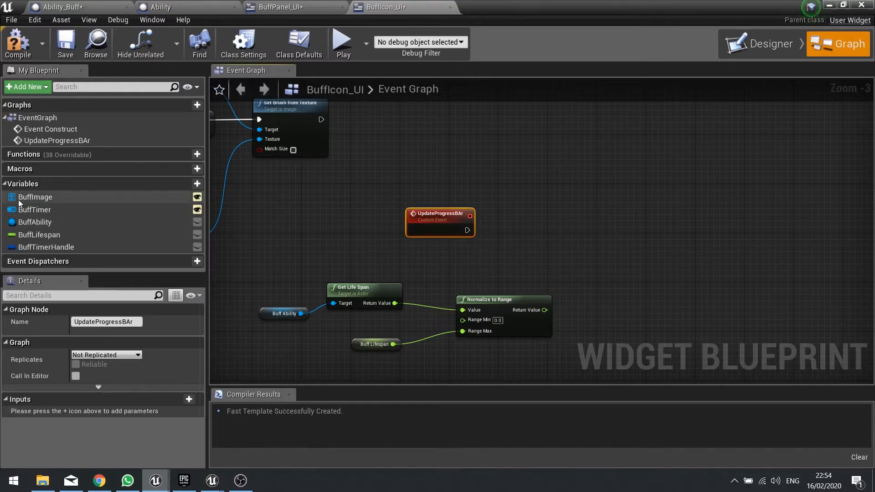
# - Add a Buff Timer getter with a Set Percent node, run it from UpdateProgressBAr, and feed In Percent from Normalize to Range
pyautogui.click(33, 210)
pyautogui.moveTo(32, 209); pyautogui.dragTo(595, 220)
pyautogui.click(527, 194)
pyautogui.write('set percen')
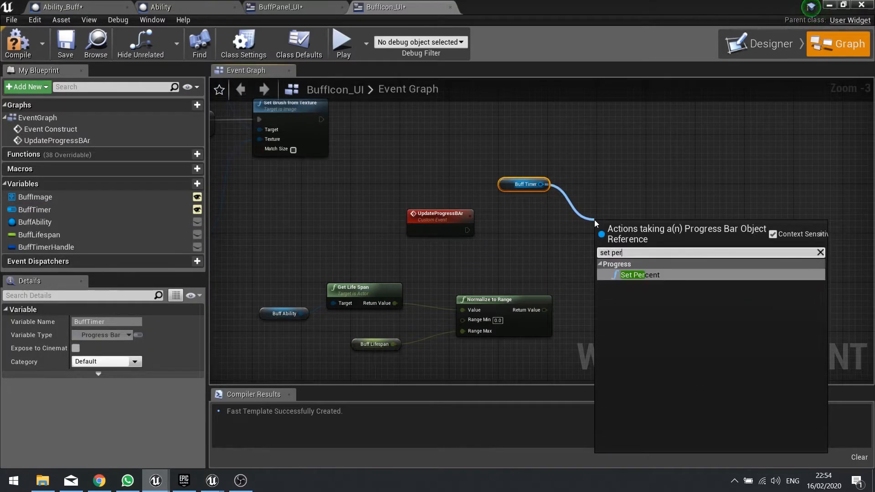
pyautogui.press('Return')
pyautogui.moveTo(605, 242); pyautogui.dragTo(467, 231)
pyautogui.moveTo(631, 231); pyautogui.dragTo(638, 218)
pyautogui.moveTo(611, 250); pyautogui.dragTo(545, 312)
# - Tidy the layout by moving the lifespan calculation nodes closer to Set Percent and UpdateProgressBAr farther ahead of it
pyautogui.moveTo(433, 343); pyautogui.dragTo(489, 286, button='right')
pyautogui.moveTo(551, 318); pyautogui.dragTo(346, 241)
pyautogui.moveTo(534, 258); pyautogui.dragTo(566, 227)
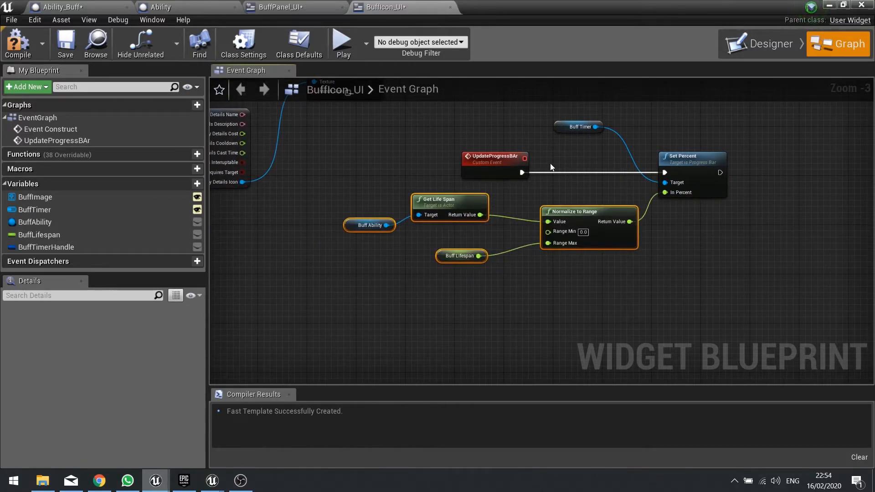
pyautogui.click(520, 166)
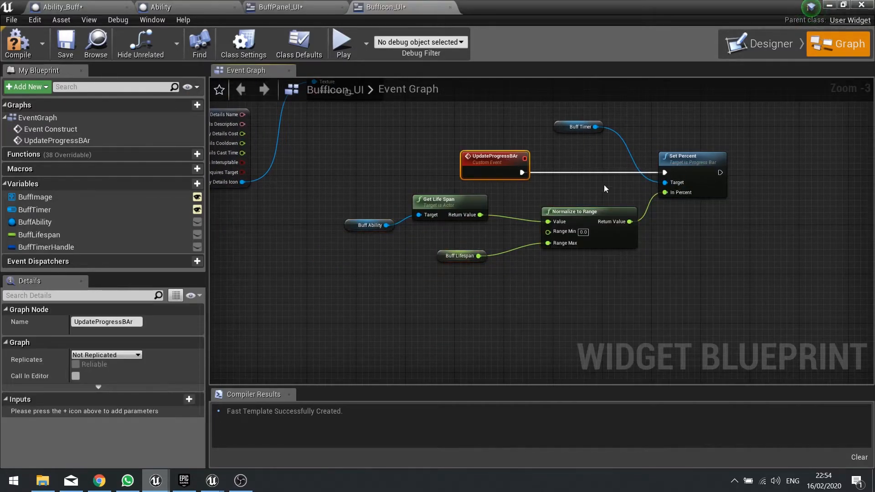
pyautogui.moveTo(599, 191); pyautogui.dragTo(567, 235, button='right')
pyautogui.moveTo(517, 263); pyautogui.dragTo(500, 296, button='right')
pyautogui.moveTo(447, 271)
pyautogui.mouseDown()
pyautogui.moveTo(397, 259)
pyautogui.moveTo(392, 271)
pyautogui.mouseUp()
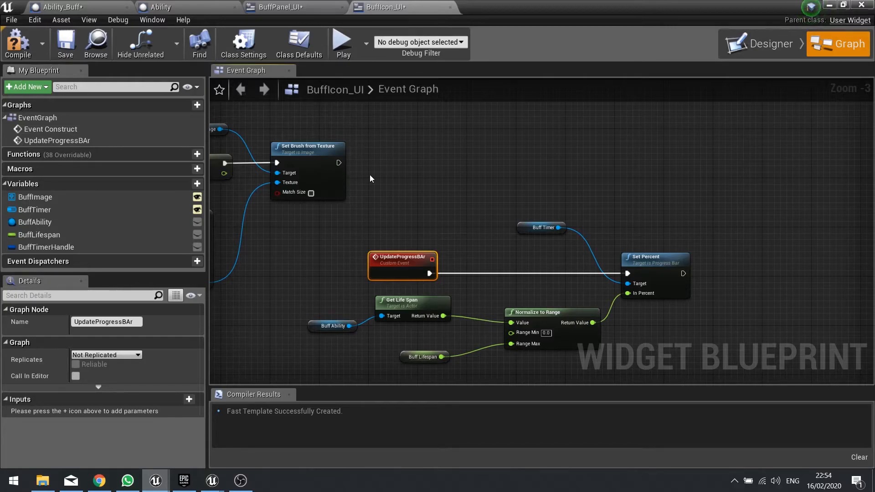
pyautogui.moveTo(408, 276); pyautogui.dragTo(383, 269)
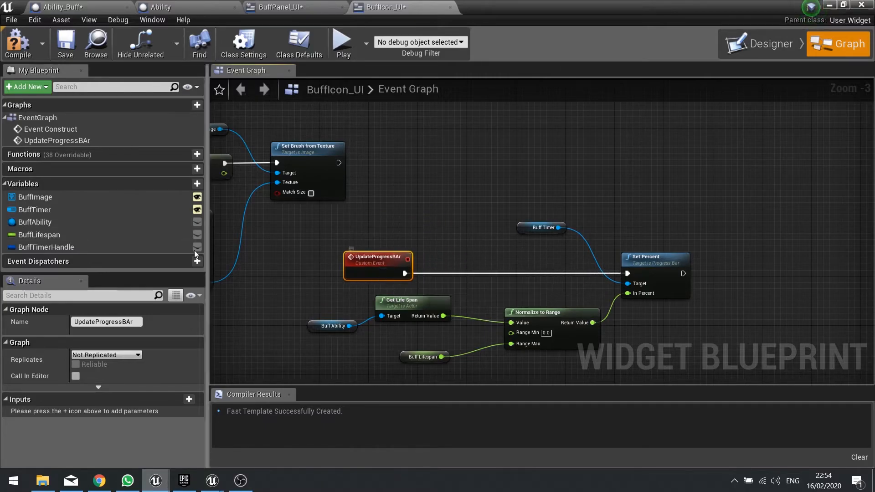
# - Delete the BuffTimerHandle variable
pyautogui.rightClick(94, 247)
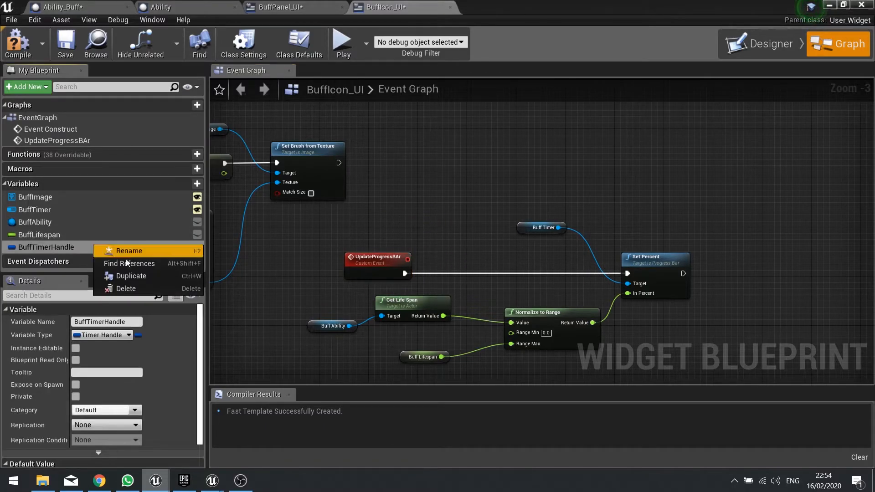
pyautogui.click(152, 288)
# - Lower the progress bar nodes and add Set Timer by Event after Set Brush from Texture, binding its Event to UpdateProgressBAr
pyautogui.moveTo(472, 253); pyautogui.dragTo(395, 226, button='right')
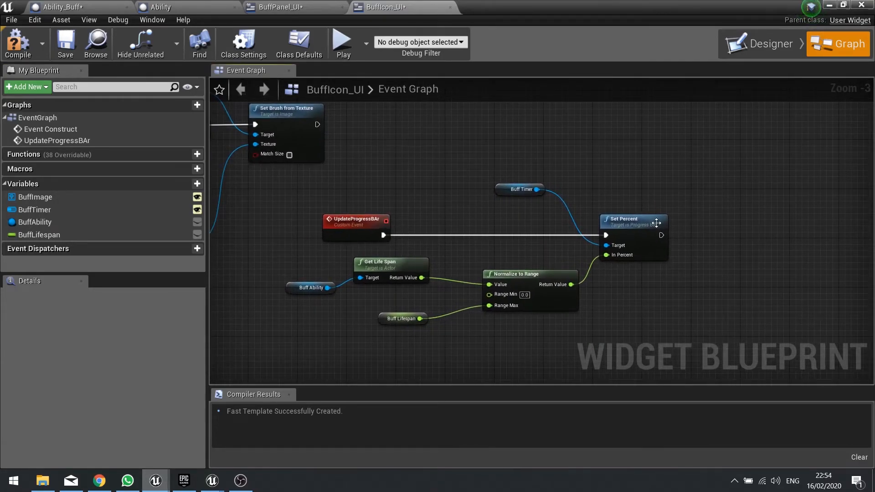
pyautogui.moveTo(662, 335); pyautogui.dragTo(308, 182)
pyautogui.moveTo(347, 219); pyautogui.dragTo(354, 256)
pyautogui.moveTo(317, 124); pyautogui.dragTo(397, 125)
pyautogui.write('set timer')
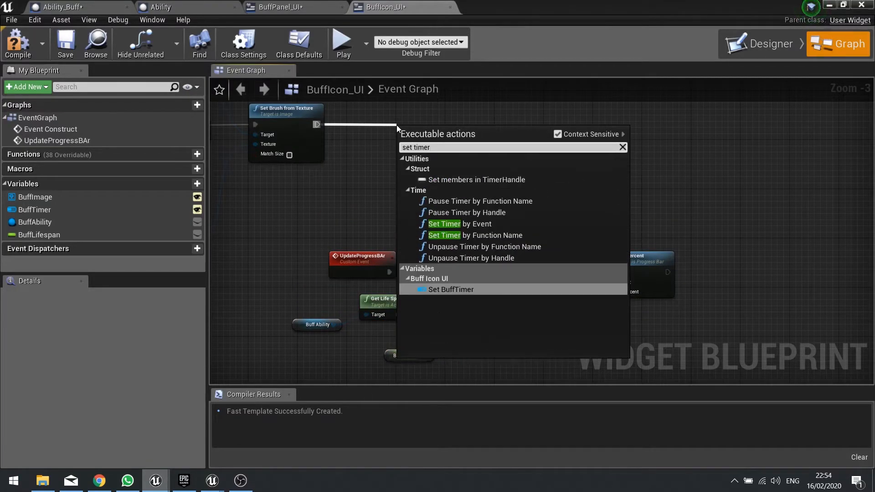
pyautogui.click(461, 224)
pyautogui.moveTo(434, 152); pyautogui.dragTo(392, 257)
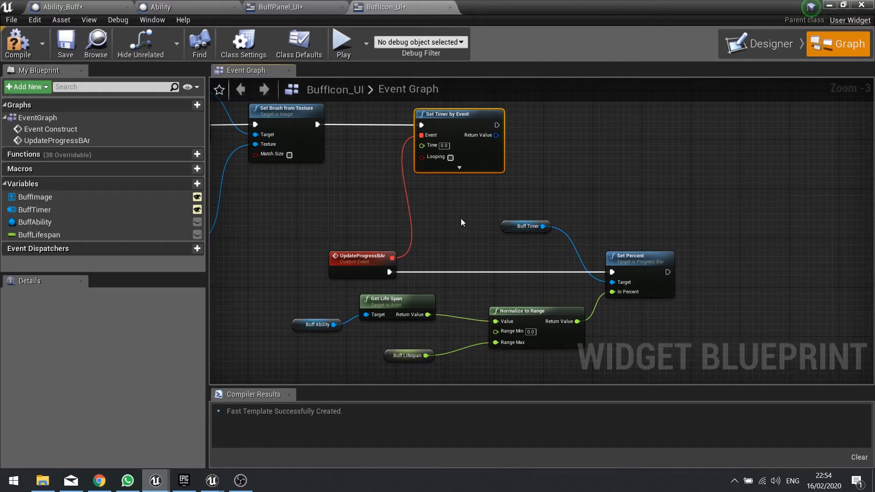
pyautogui.moveTo(488, 152); pyautogui.dragTo(525, 153)
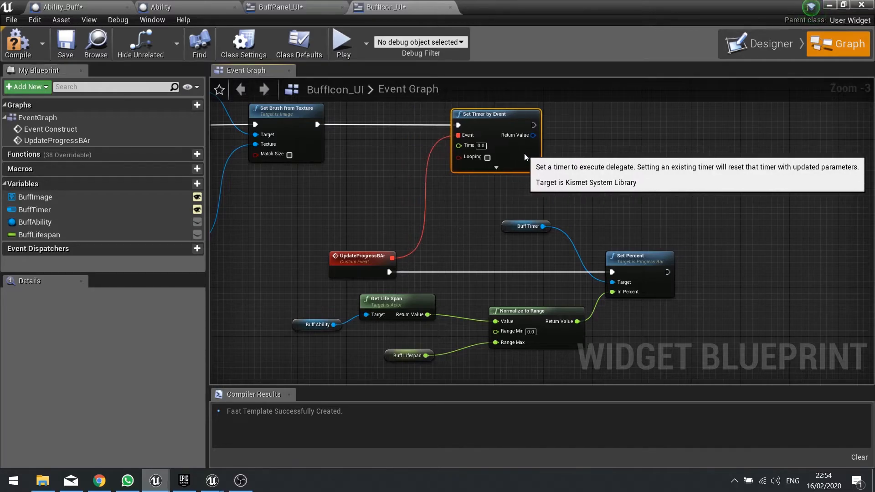
# - Set the timer's Time to 0.5 with Looping enabled and compile the widget blueprint
pyautogui.click(484, 149)
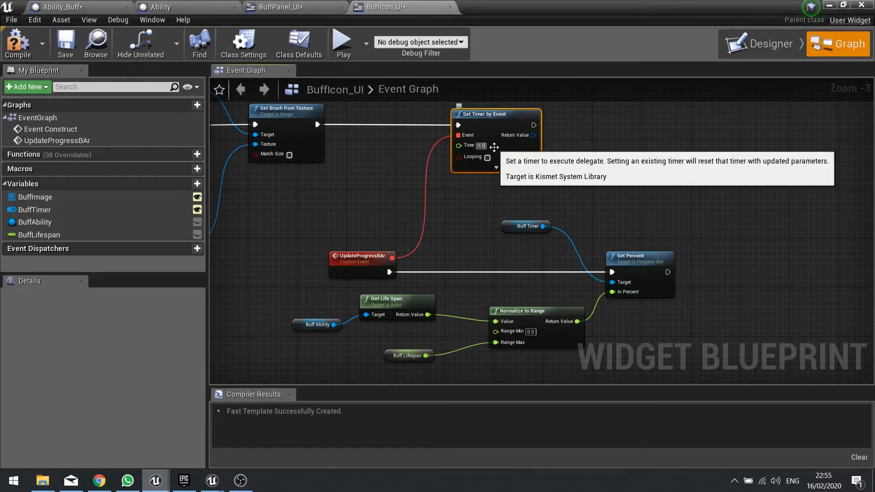
pyautogui.click(488, 158)
pyautogui.moveTo(293, 244); pyautogui.dragTo(759, 371)
pyautogui.click(691, 206)
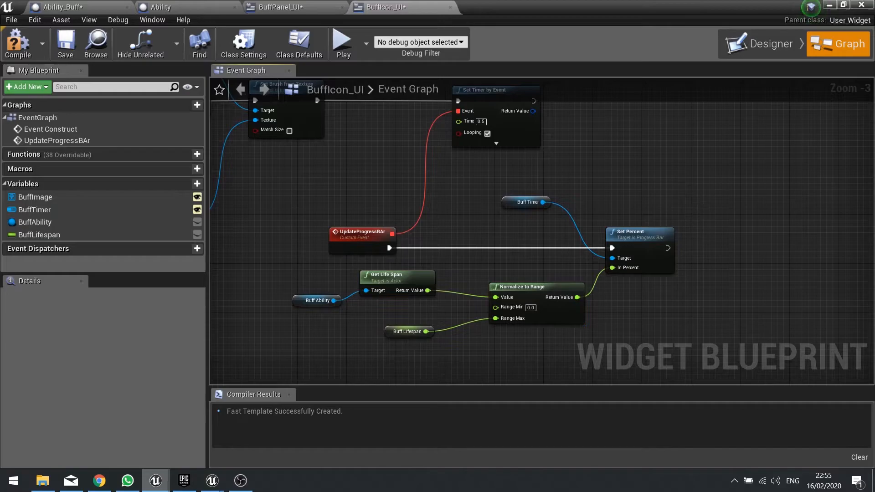
pyautogui.moveTo(696, 193); pyautogui.dragTo(649, 278, button='right')
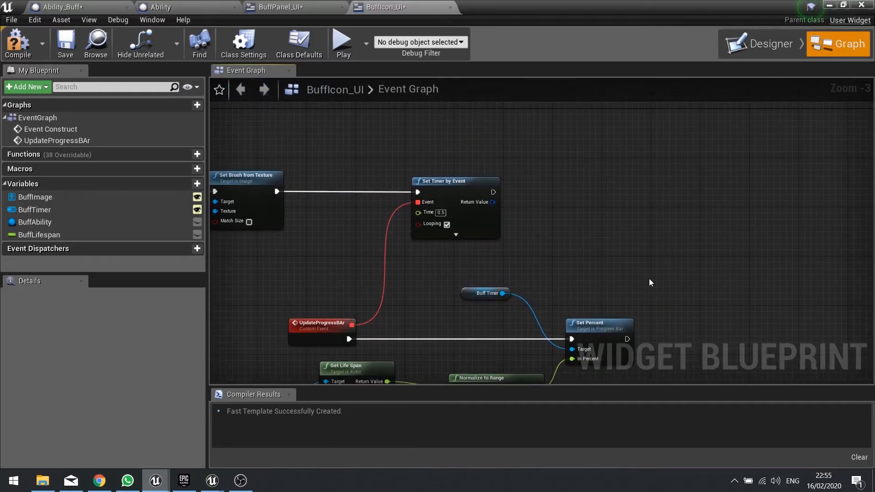
pyautogui.click(26, 49)
# - Move the Buff Timer, lifespan and Set Percent nodes farther from UpdateProgressBAr to make room for another node
pyautogui.moveTo(334, 259); pyautogui.dragTo(370, 195, button='right')
pyautogui.scroll(-1, 371, 196)
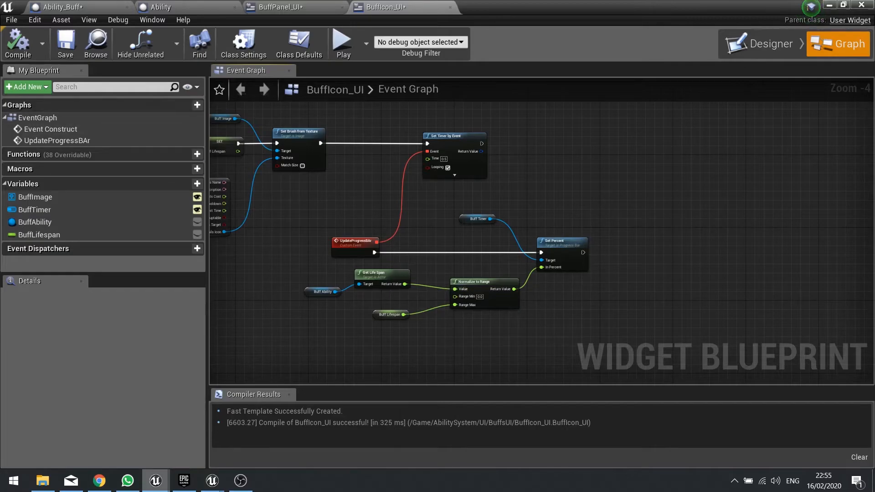
pyautogui.moveTo(426, 250); pyautogui.dragTo(522, 203, button='right')
pyautogui.scroll(1, 547, 231)
pyautogui.moveTo(587, 203); pyautogui.dragTo(500, 178, button='right')
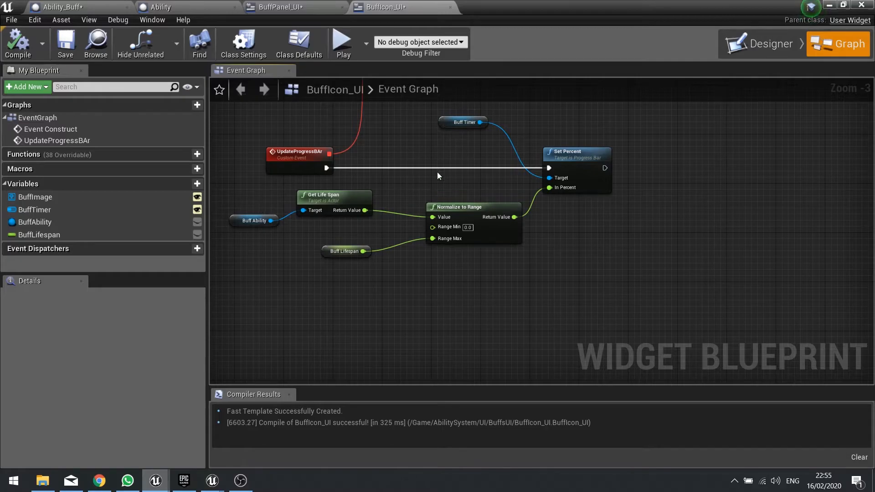
pyautogui.moveTo(439, 171); pyautogui.dragTo(413, 180, button='right')
pyautogui.moveTo(480, 224); pyautogui.dragTo(488, 269, button='right')
pyautogui.moveTo(534, 323); pyautogui.dragTo(221, 237)
pyautogui.moveTo(458, 171); pyautogui.dragTo(648, 171)
pyautogui.click(523, 228)
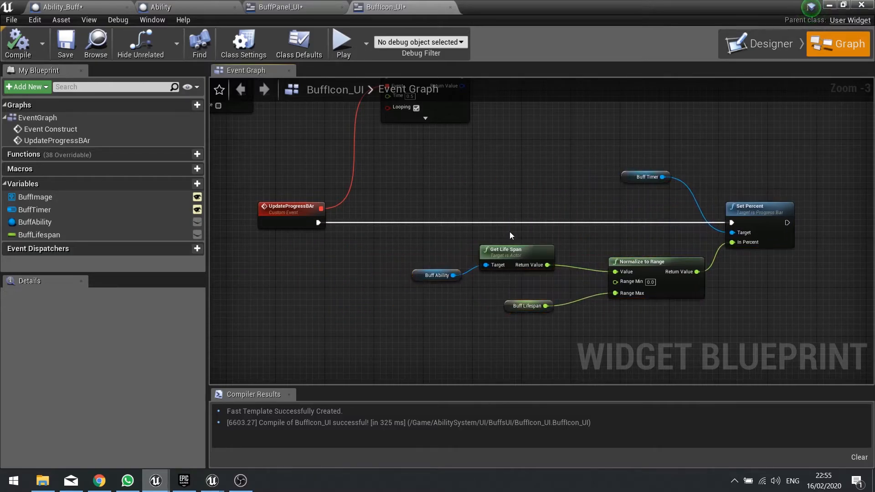
# - Convert the lifespan chain's Buff Ability getter to a validated get and wire it from UpdateProgressBAr, with Is Valid leading to Set Percent
pyautogui.moveTo(413, 263); pyautogui.dragTo(554, 248, button='right')
pyautogui.click(568, 261)
pyautogui.moveTo(560, 259); pyautogui.dragTo(503, 211)
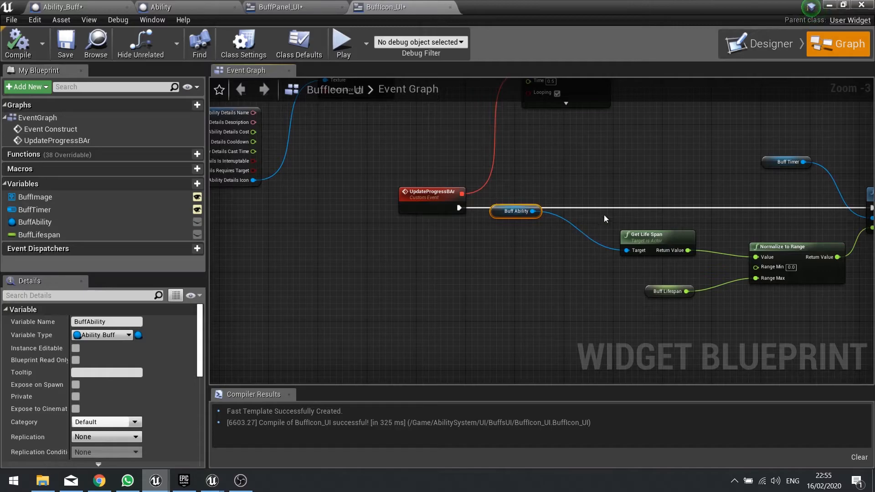
pyautogui.rightClick(528, 214)
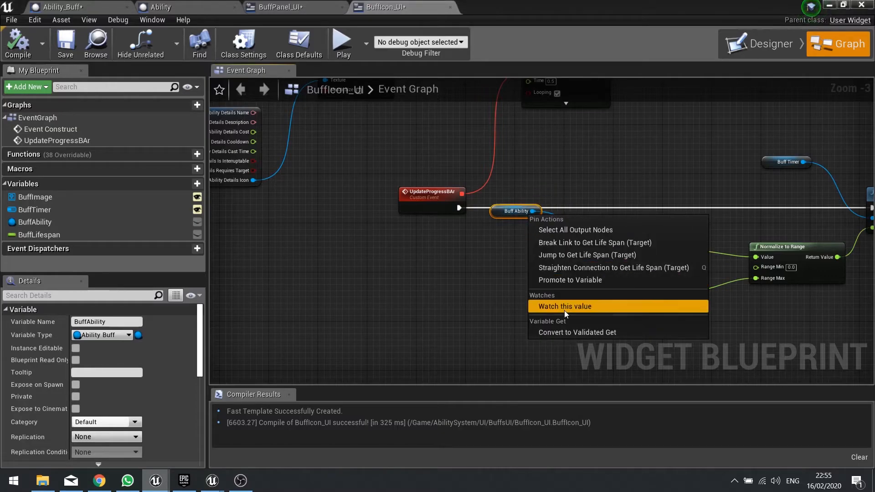
pyautogui.click(604, 332)
pyautogui.moveTo(515, 216); pyautogui.dragTo(460, 208)
pyautogui.moveTo(547, 209); pyautogui.dragTo(397, 201, button='right')
pyautogui.moveTo(401, 201); pyautogui.dragTo(723, 201)
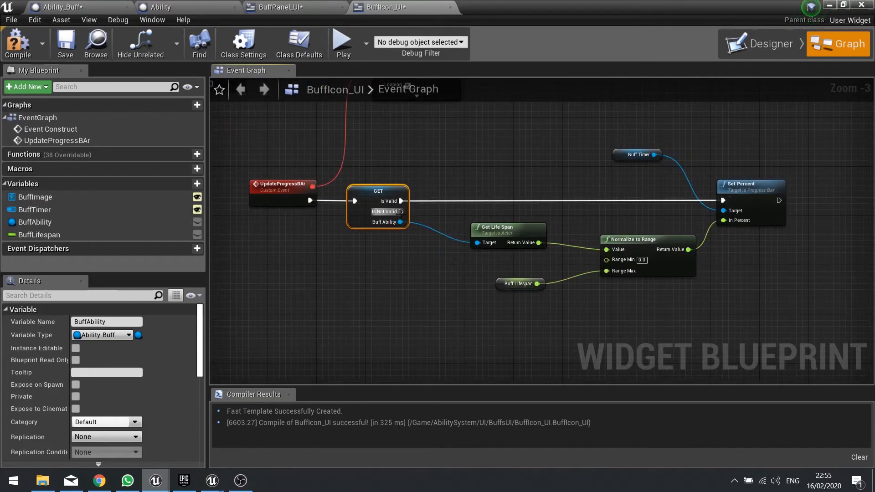
# - Add a Remove from Parent node on the validated get's Is Not Valid output and position it below the lifespan nodes
pyautogui.moveTo(400, 212); pyautogui.dragTo(459, 340)
pyautogui.write('re')
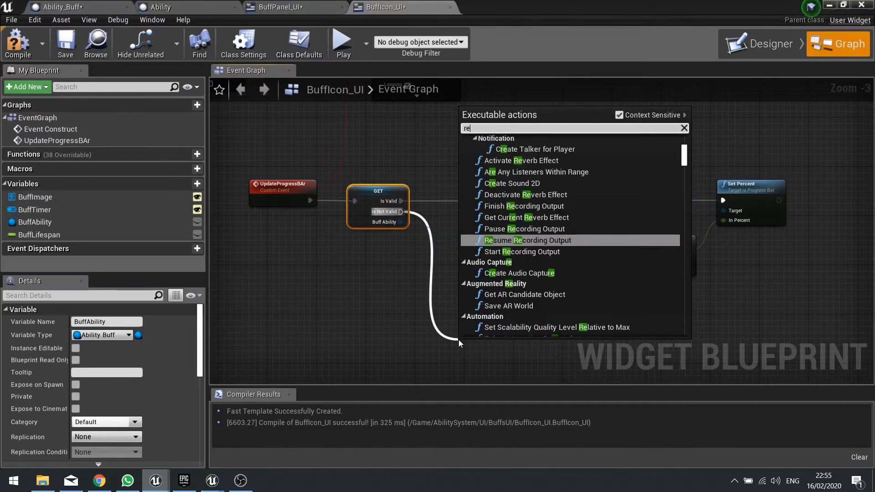
pyautogui.write('moverfrom')
pyautogui.press('BackSpace')
pyautogui.press('BackSpace')
pyautogui.press('BackSpace')
pyautogui.press('BackSpace')
pyautogui.press('BackSpace')
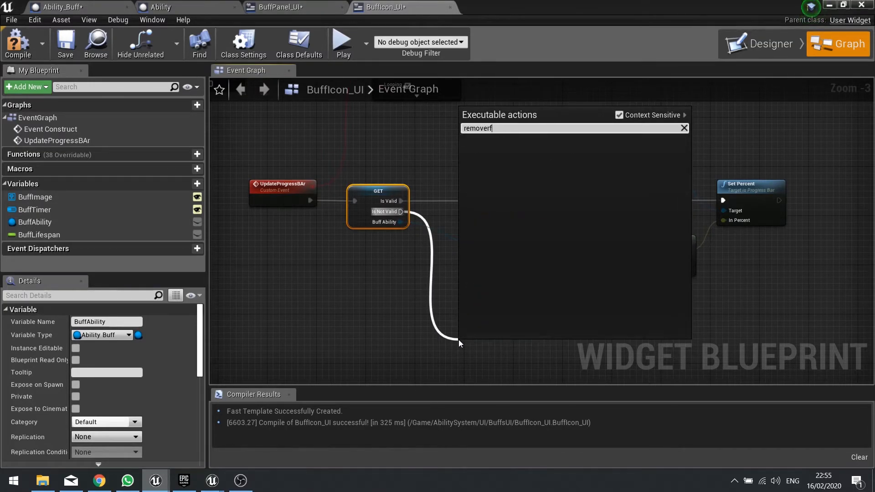
pyautogui.write('fr')
pyautogui.press('Return')
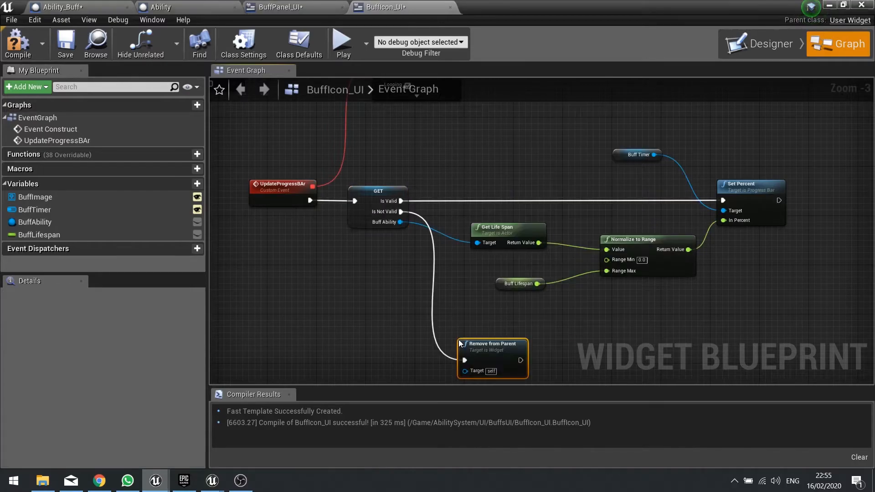
pyautogui.moveTo(471, 341); pyautogui.dragTo(484, 335)
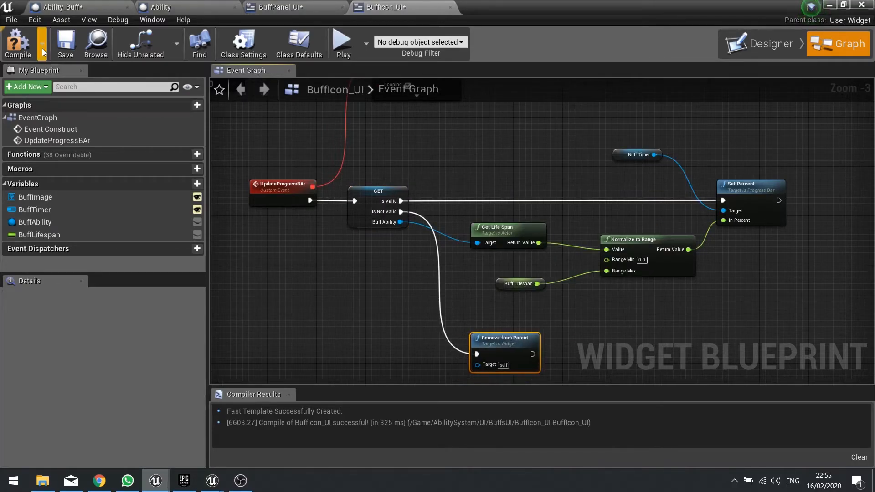
# - Compile the widget blueprint with the validity check and view the whole event graph
pyautogui.click(17, 44)
pyautogui.moveTo(391, 149); pyautogui.dragTo(389, 206, button='right')
pyautogui.scroll(-3, 510, 147)
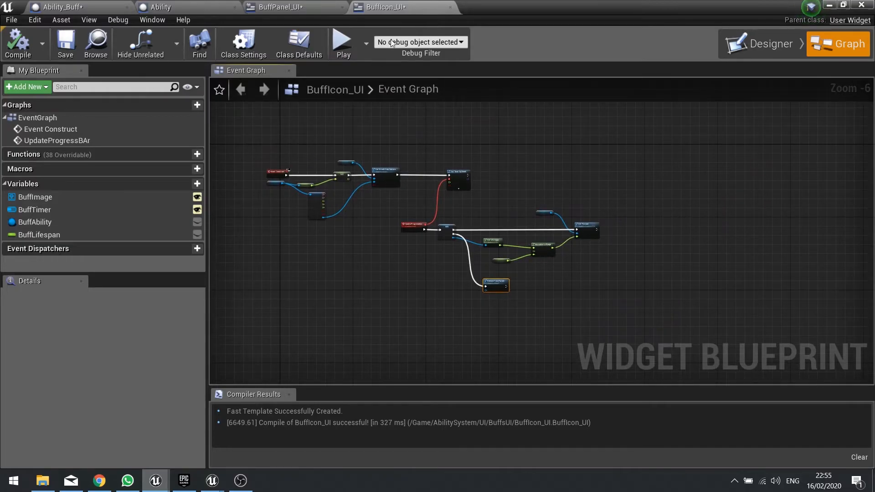
# - Try to refresh the Create Widget node in Add Buff to UI by clearing its class, reselecting BuffIcon_UI and compiling BuffPanel_UI
pyautogui.click(455, 7)
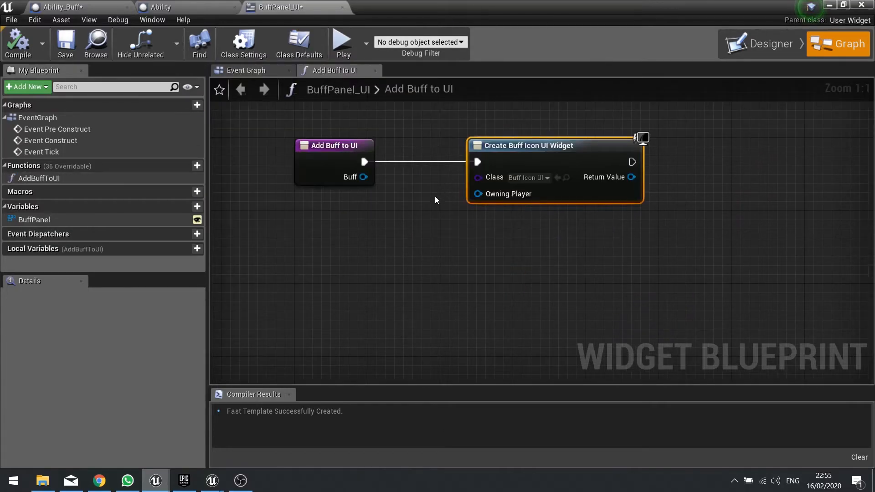
pyautogui.moveTo(491, 217); pyautogui.dragTo(397, 223, button='right')
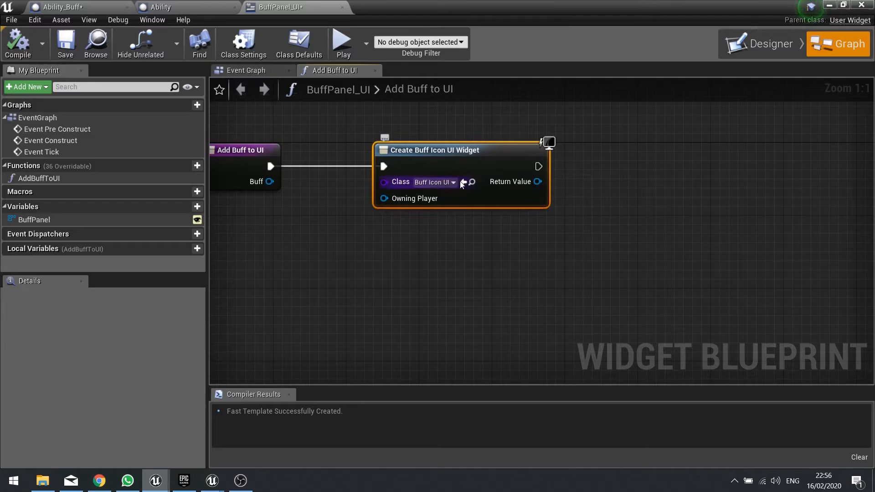
pyautogui.moveTo(438, 182); pyautogui.dragTo(469, 179, button='right')
pyautogui.click(469, 179)
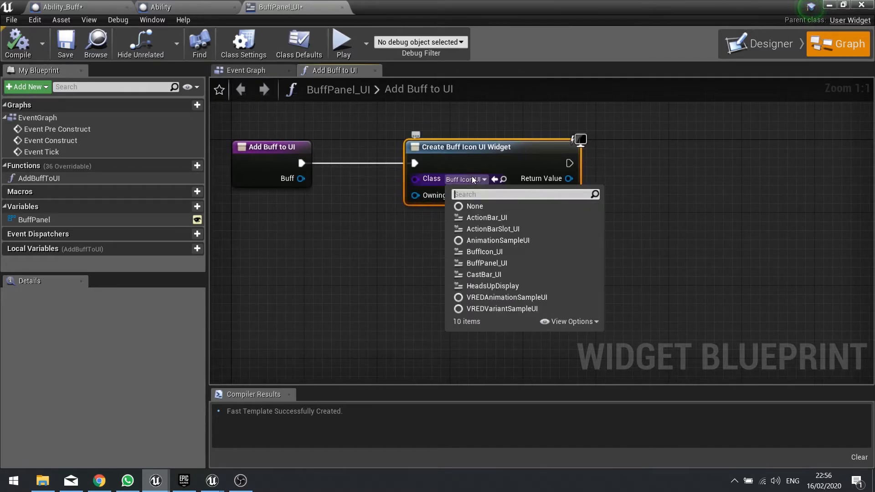
pyautogui.click(481, 206)
pyautogui.click(475, 189)
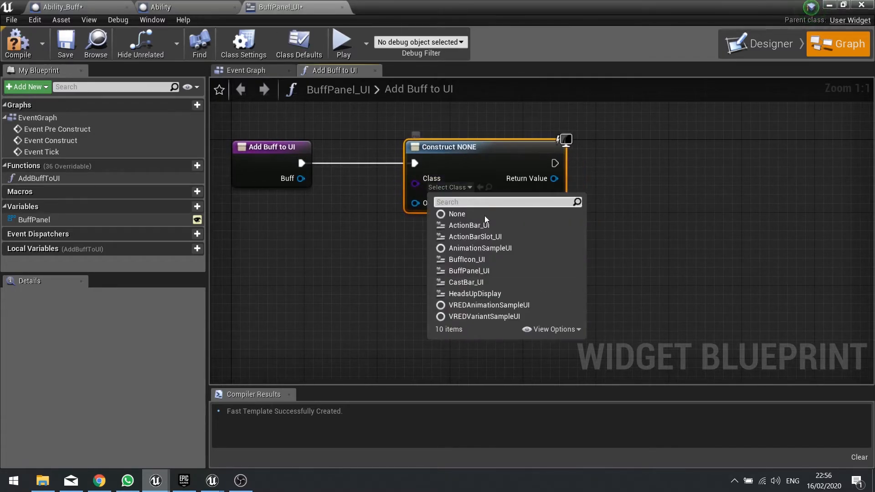
pyautogui.click(483, 257)
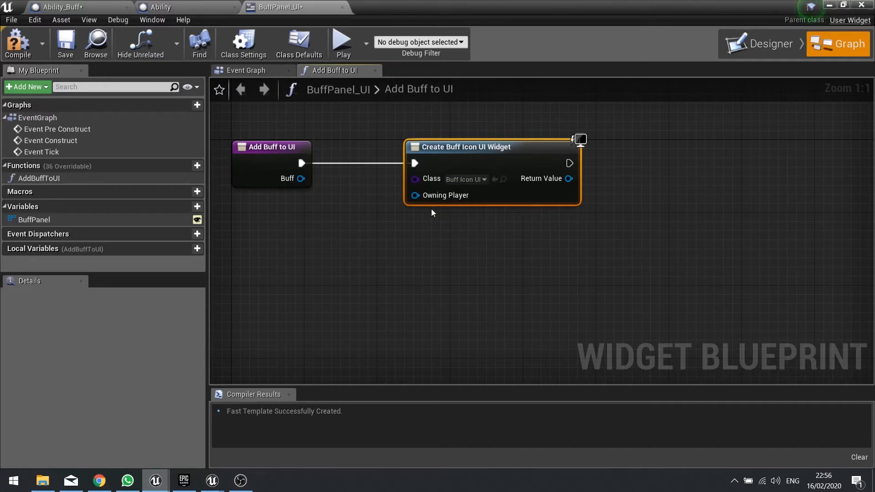
pyautogui.click(26, 30)
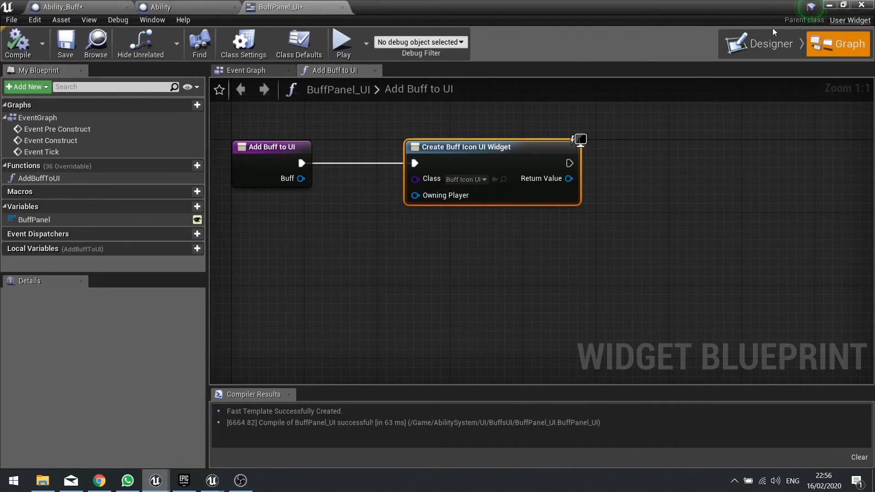
# - Reopen the BuffIcon_UI graph, make the BuffAbility variable instance editable and exposed on spawn, and compile the widget
pyautogui.click(828, 5)
pyautogui.doubleClick(24, 391)
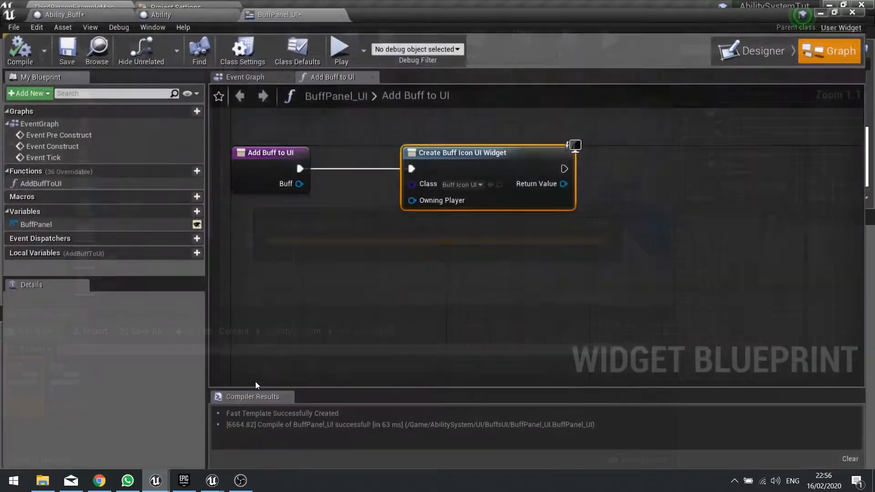
pyautogui.click(838, 43)
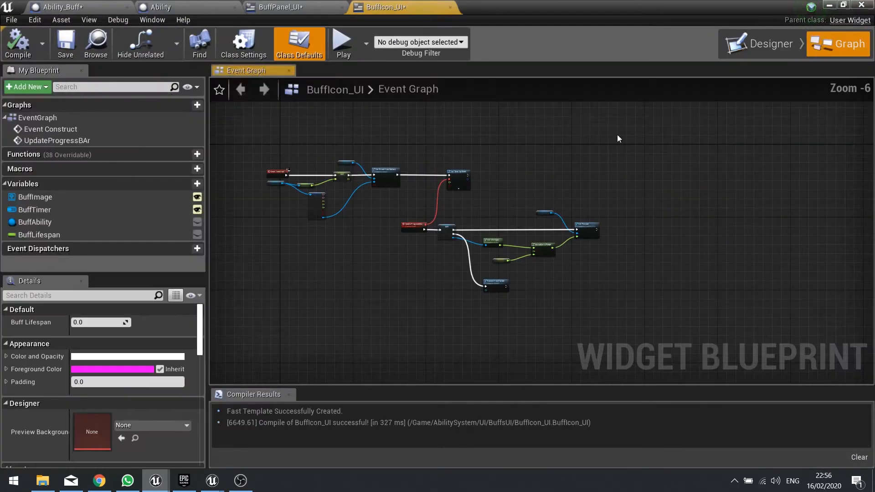
pyautogui.click(49, 222)
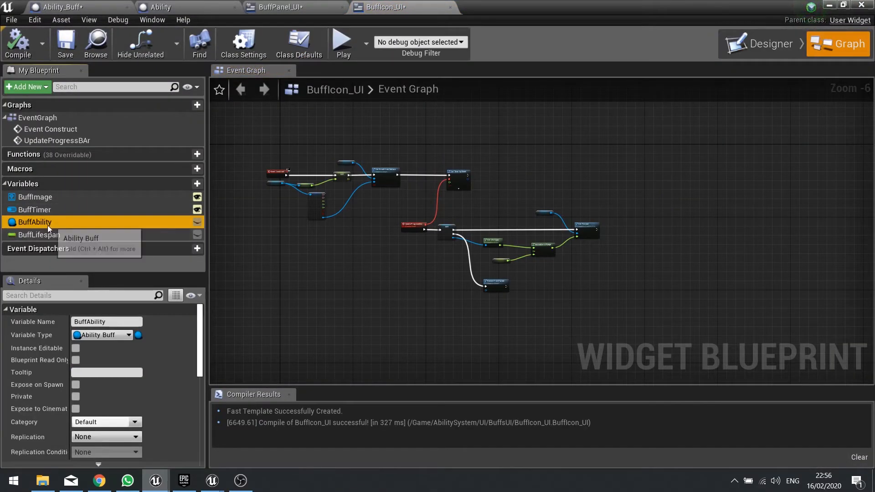
pyautogui.click(197, 222)
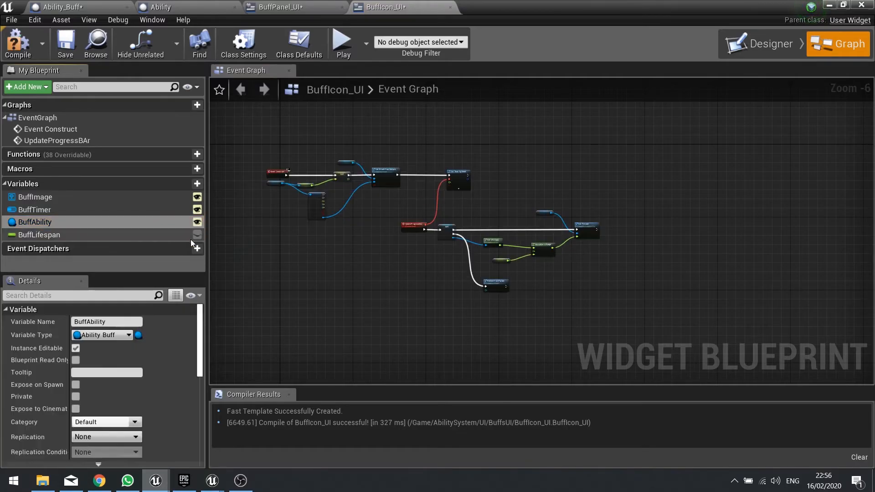
pyautogui.scroll(-1, 133, 378)
pyautogui.click(76, 367)
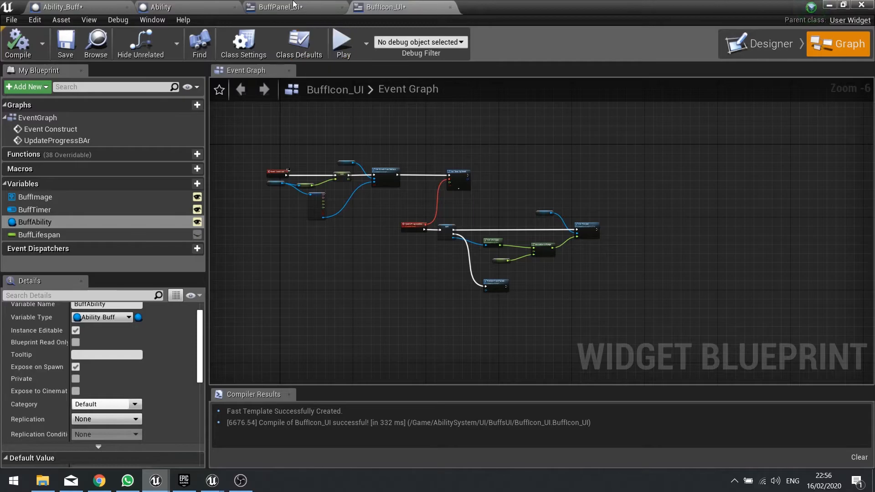
# - In BuffPanel_UI, clear and reselect BuffIcon_UI as the Create Widget node's class, and connect the function's Buff input to Buff Ability
pyautogui.click(280, 7)
pyautogui.click(463, 179)
pyautogui.click(475, 206)
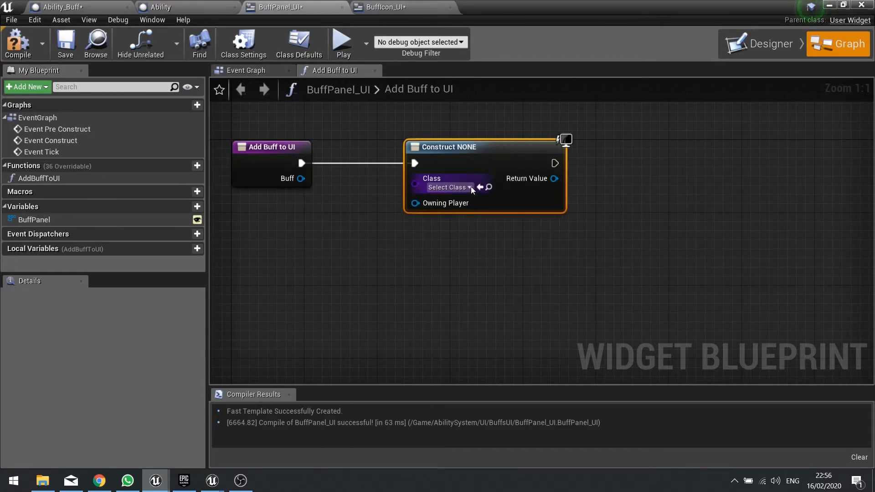
pyautogui.click(469, 187)
pyautogui.click(490, 259)
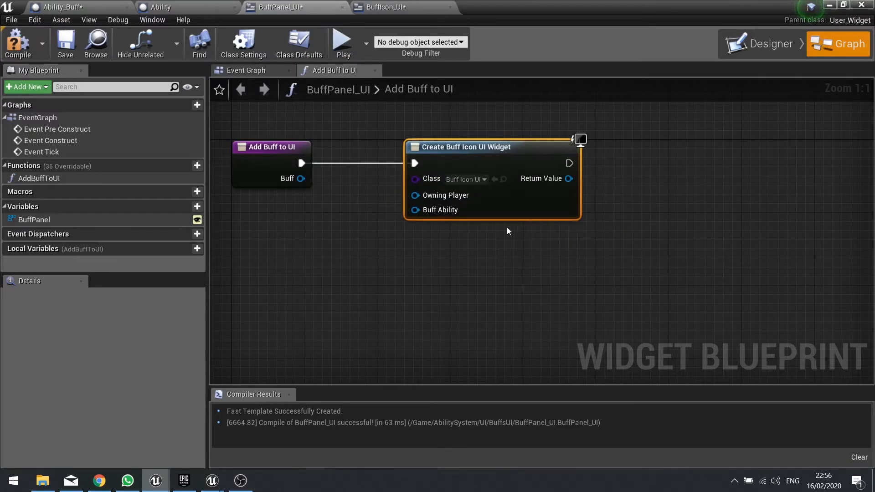
pyautogui.moveTo(278, 204); pyautogui.dragTo(332, 205, button='right')
pyautogui.moveTo(355, 180); pyautogui.dragTo(471, 213)
pyautogui.moveTo(583, 219); pyautogui.dragTo(505, 229, button='right')
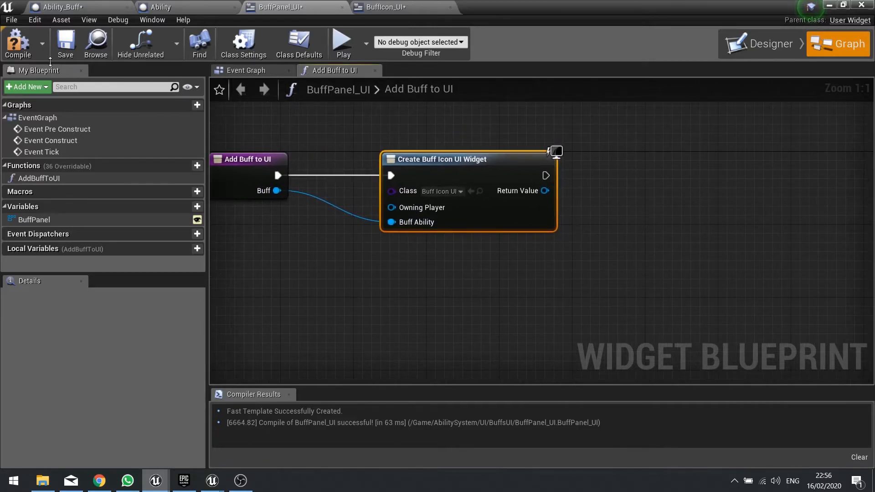
# - Add a Buff Panel getter to the Add Buff to UI function and an Add Child to Wrap Box node targeting it
pyautogui.moveTo(412, 204); pyautogui.dragTo(317, 188, button='right')
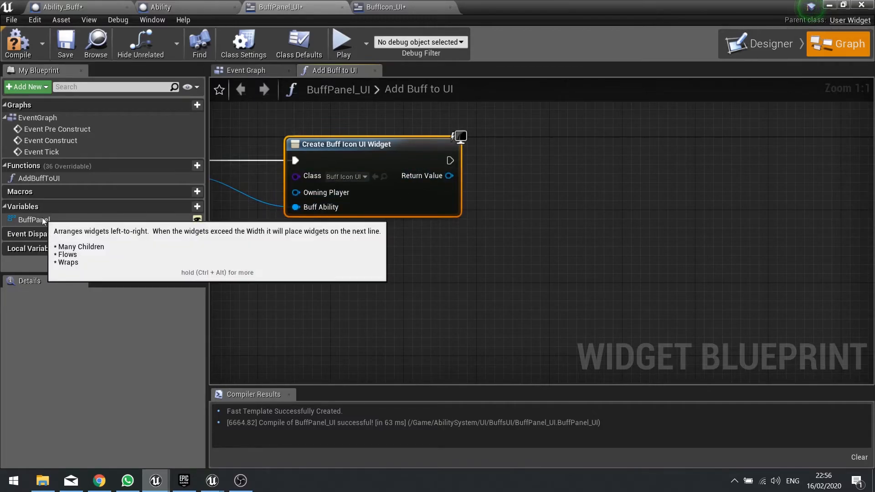
pyautogui.moveTo(115, 219); pyautogui.dragTo(118, 220)
pyautogui.moveTo(56, 218); pyautogui.dragTo(452, 122)
pyautogui.click(536, 140)
pyautogui.moveTo(452, 122); pyautogui.dragTo(427, 168, button='right')
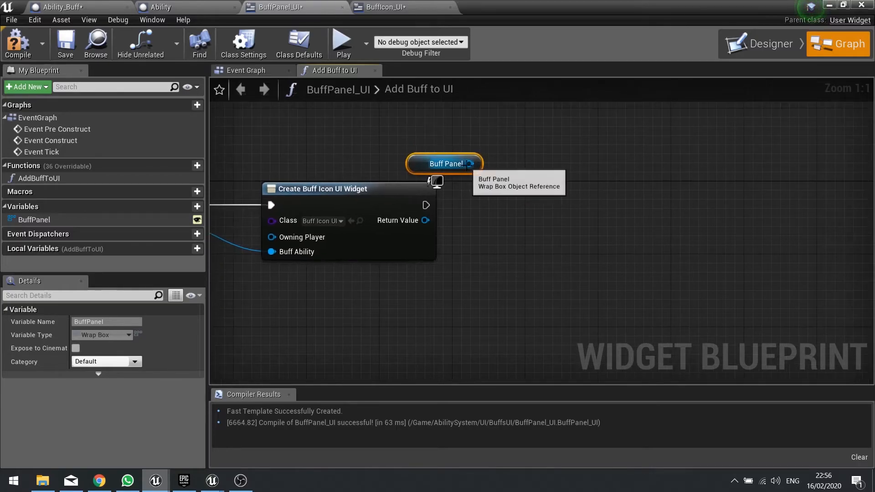
pyautogui.moveTo(470, 164); pyautogui.dragTo(521, 208)
pyautogui.write('add')
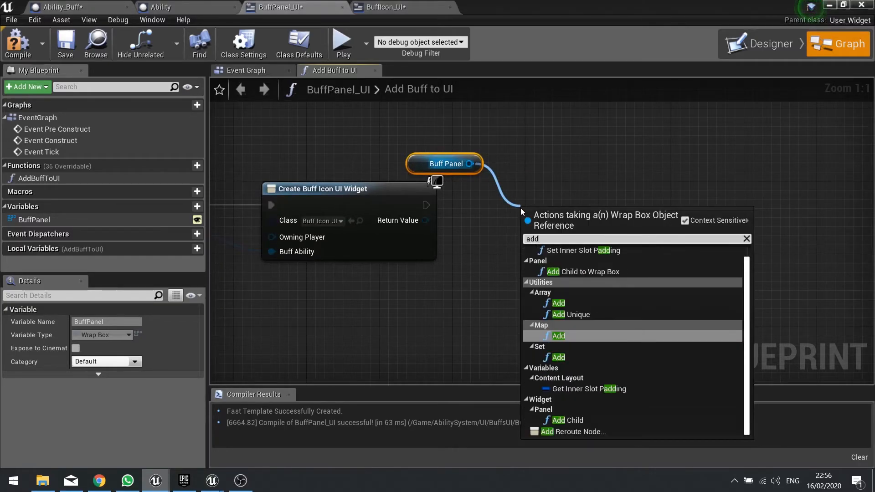
pyautogui.click(579, 264)
# - Wire the Create Widget node's execution and Return Value into Add Child to Wrap Box, align that node and compile BuffPanel_UI
pyautogui.moveTo(442, 222); pyautogui.dragTo(526, 240)
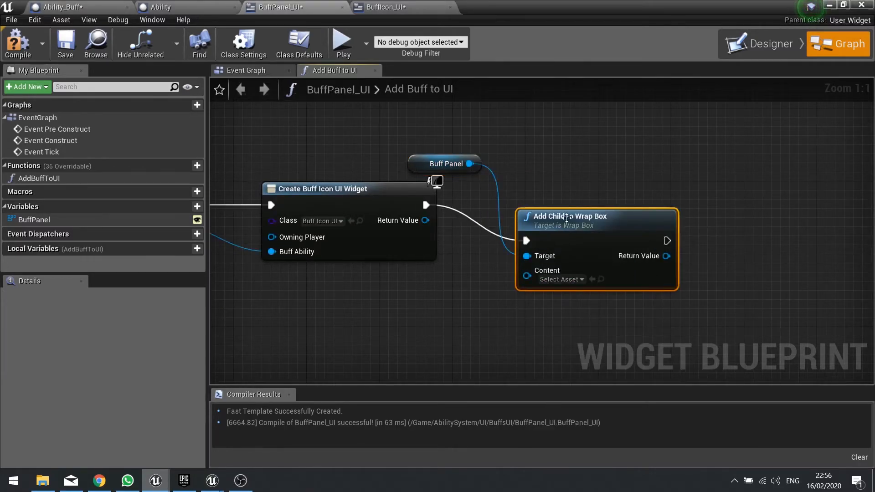
pyautogui.moveTo(573, 219); pyautogui.dragTo(582, 183)
pyautogui.moveTo(537, 240); pyautogui.dragTo(408, 225)
pyautogui.click(18, 46)
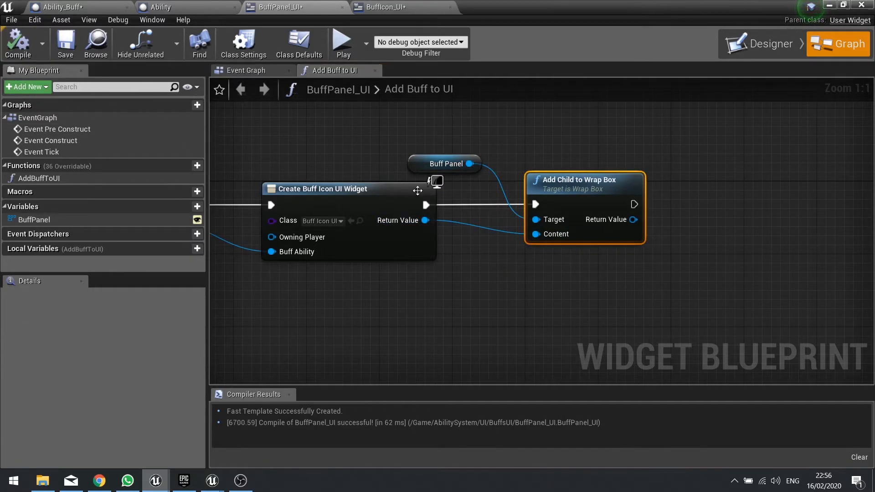
pyautogui.scroll(-2, 614, 222)
pyautogui.moveTo(401, 228); pyautogui.dragTo(544, 210, button='right')
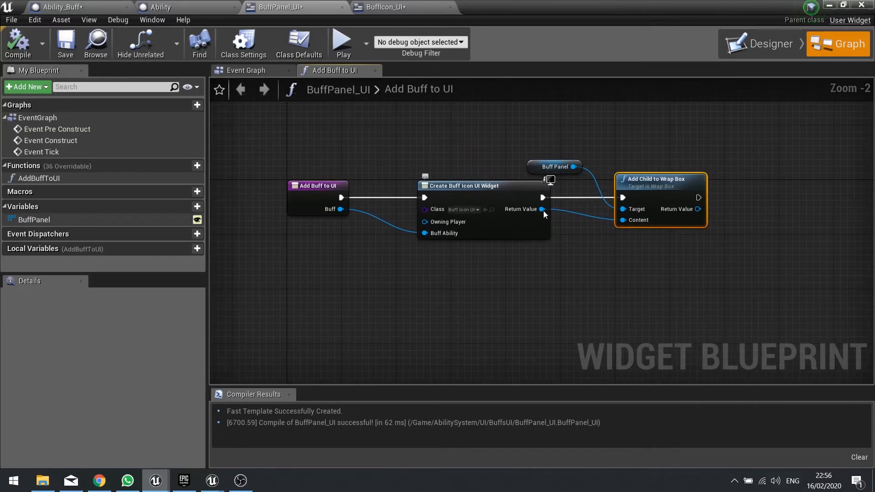
pyautogui.click(762, 45)
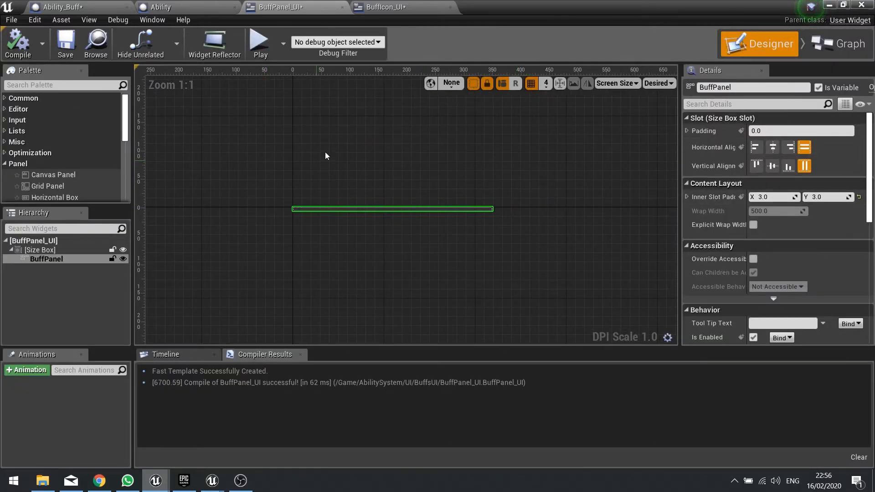
pyautogui.click(848, 44)
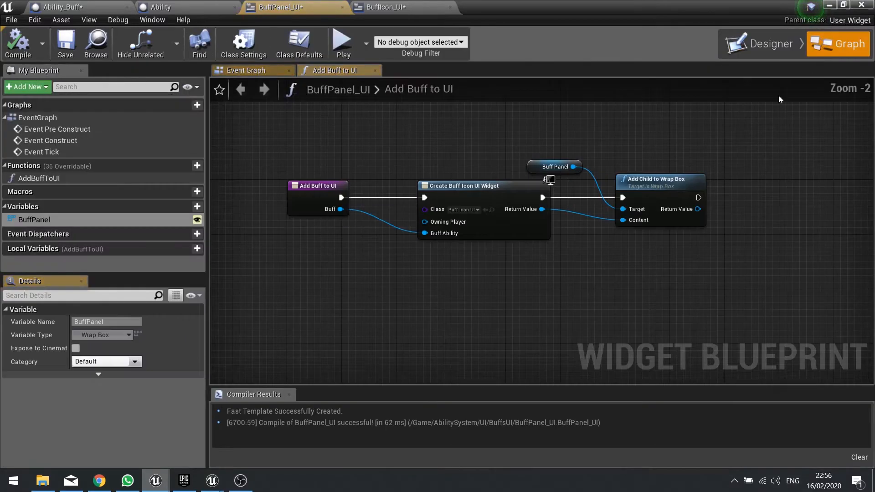
pyautogui.click(752, 45)
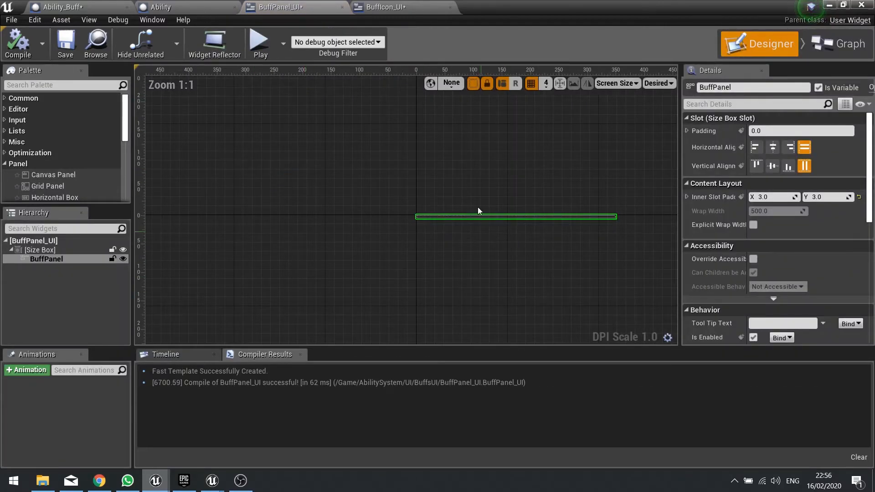
# - Open the HeadsUpDisplay widget from the UI folder and place a Buff Panel UI near the canvas's upper-right corner
pyautogui.click(830, 6)
pyautogui.click(343, 332)
pyautogui.click(108, 385)
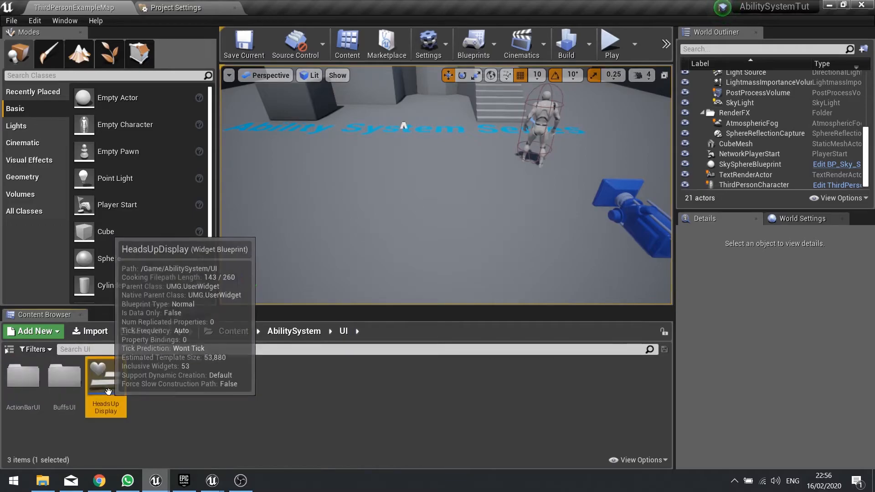
pyautogui.doubleClick(107, 383)
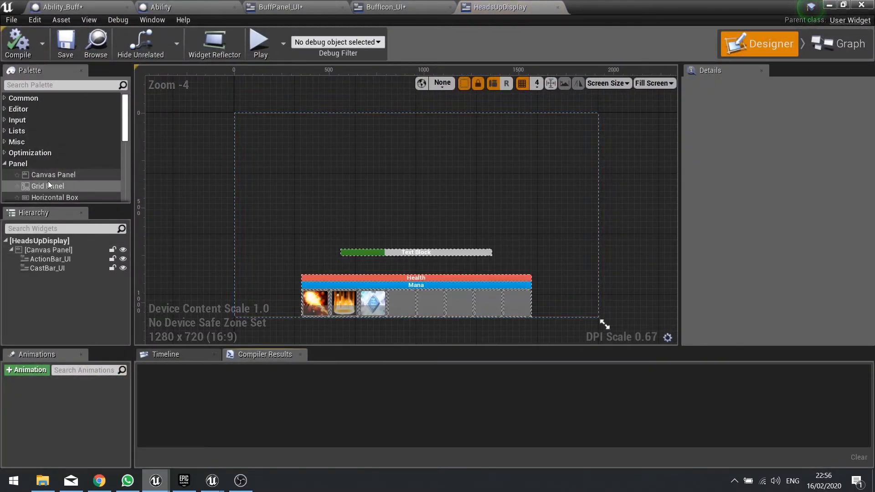
pyautogui.scroll(-10, 48, 181)
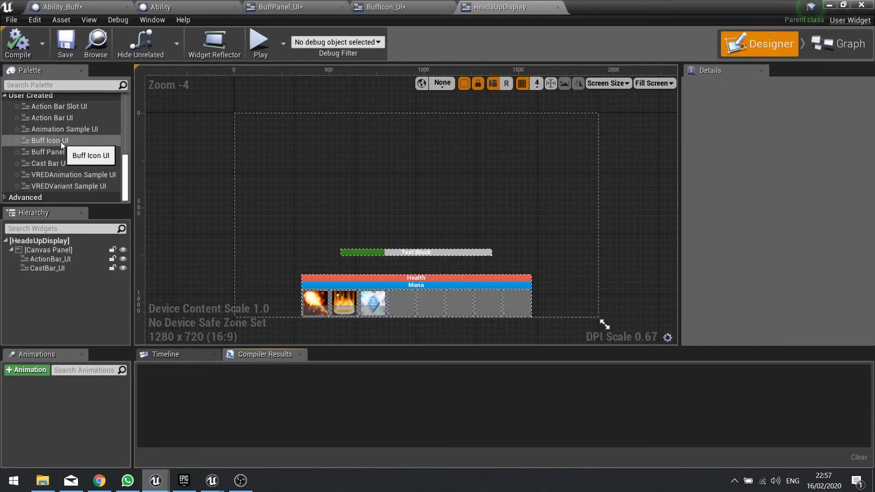
pyautogui.moveTo(59, 153); pyautogui.dragTo(504, 170)
pyautogui.moveTo(525, 128); pyautogui.dragTo(526, 122)
# - Anchor BuffPanel_UI to the canvas's upper-right corner, reset its X and Y position to 0, and set its X alignment to 1.0
pyautogui.click(779, 133)
pyautogui.click(825, 160)
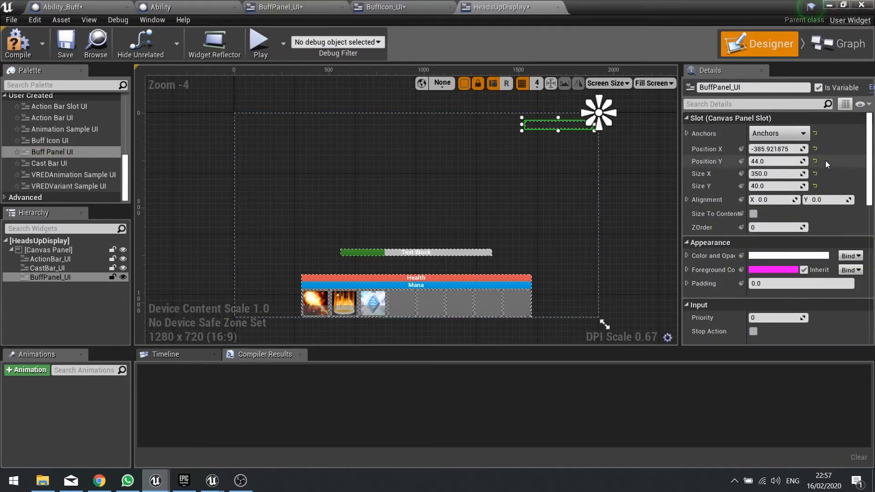
pyautogui.click(815, 151)
pyautogui.click(815, 161)
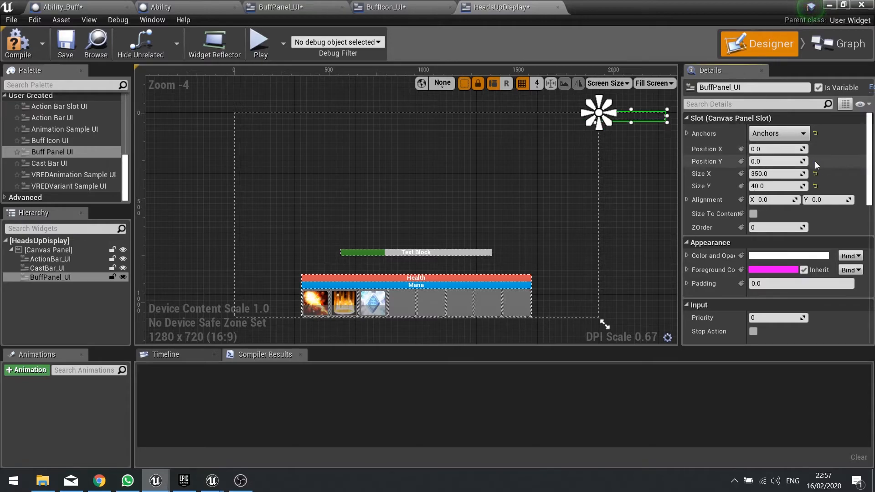
pyautogui.click(829, 199)
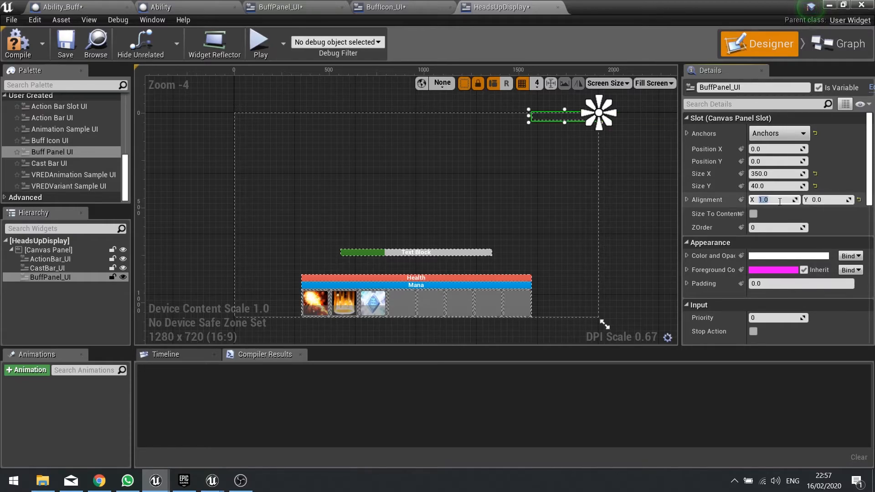
# - Set BuffPanel_UI's position to X -50 and Y 50, and compile the HeadsUpDisplay widget
pyautogui.click(767, 149)
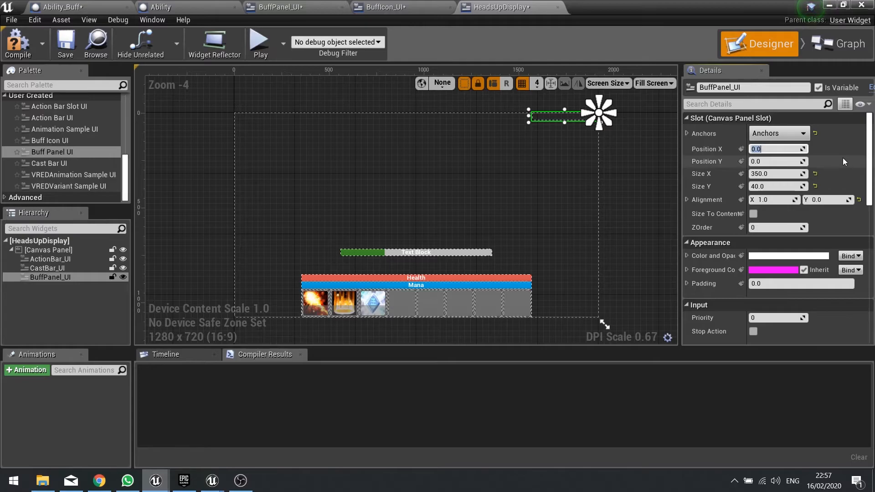
pyautogui.write('-50')
pyautogui.press('Return')
pyautogui.click(772, 164)
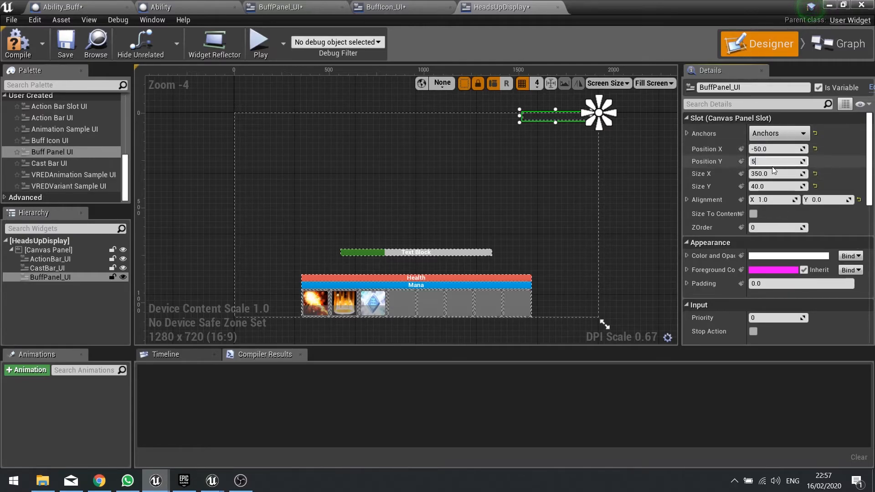
pyautogui.click(655, 206)
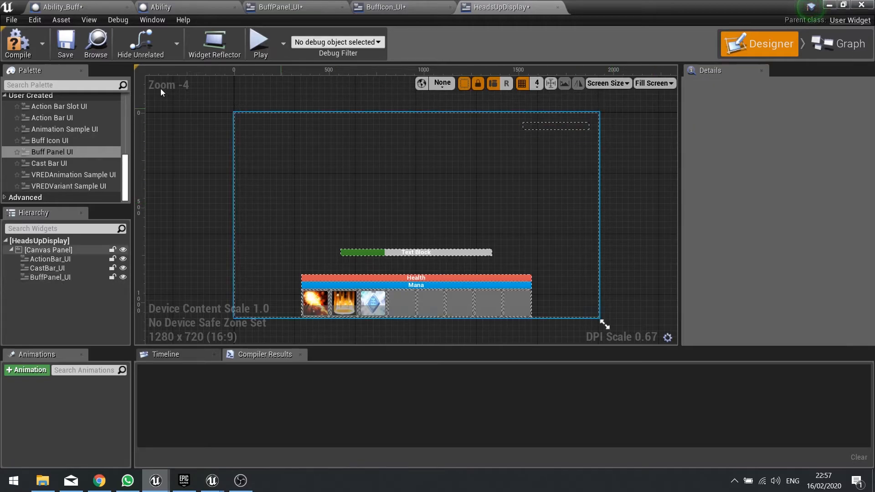
pyautogui.click(19, 50)
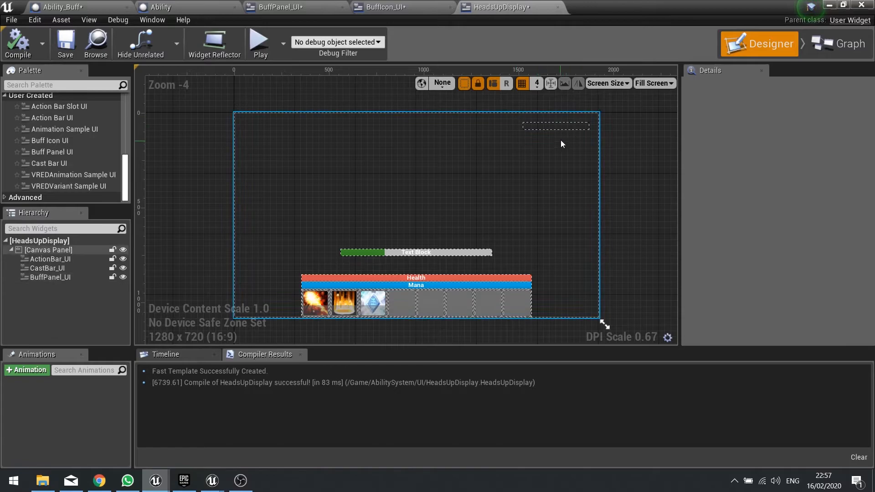
pyautogui.click(562, 127)
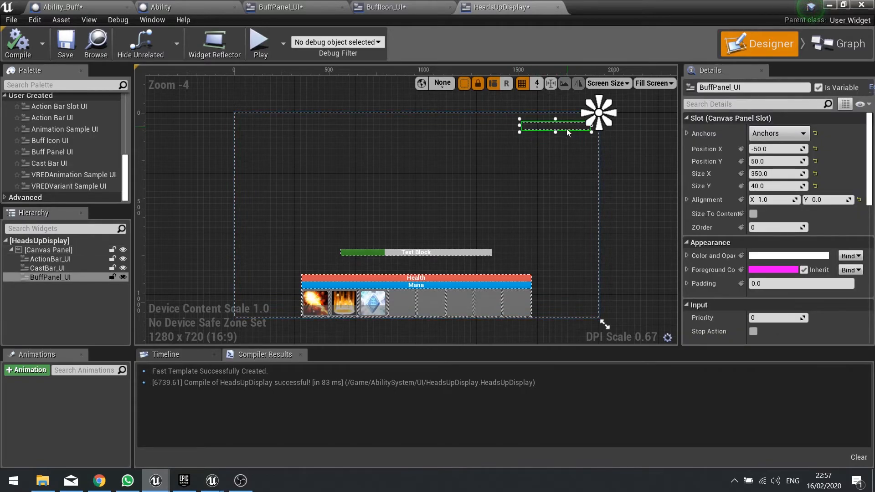
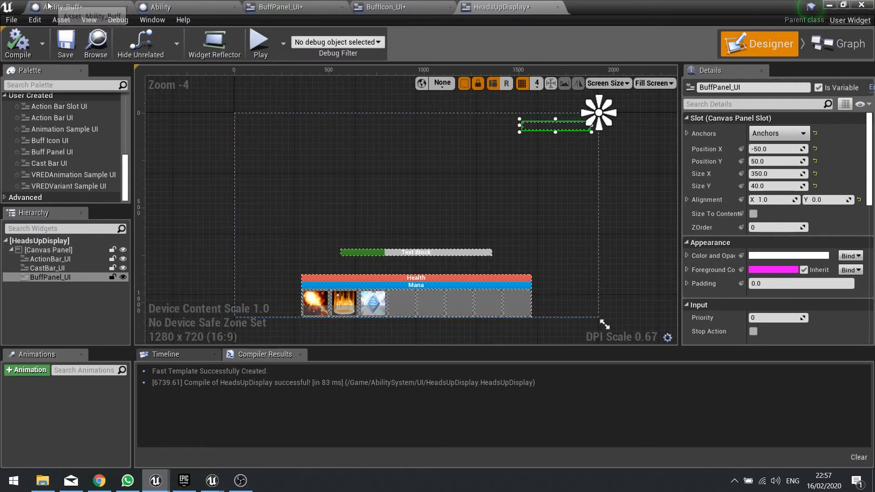
# - Check the event flow in the Ability_Buff blueprint's Event Graph and open its Apply Buff function
pyautogui.click(64, 7)
pyautogui.moveTo(551, 138); pyautogui.dragTo(406, 129, button='right')
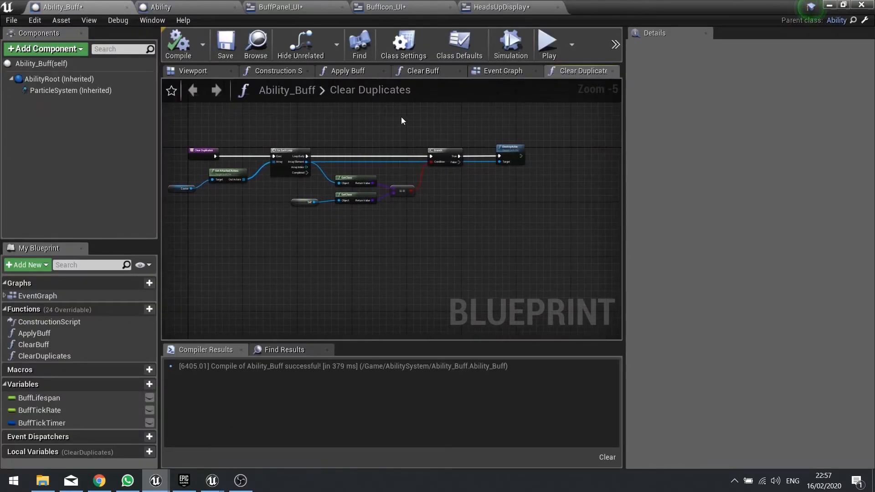
pyautogui.click(340, 71)
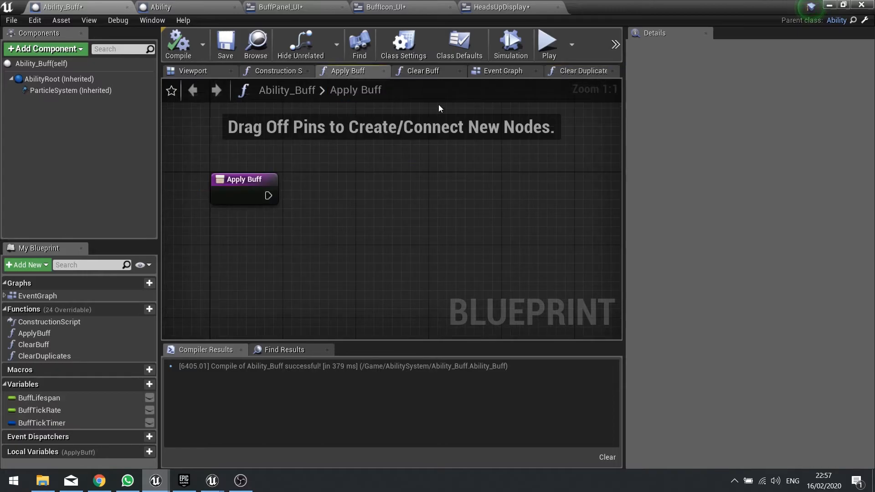
pyautogui.click(491, 71)
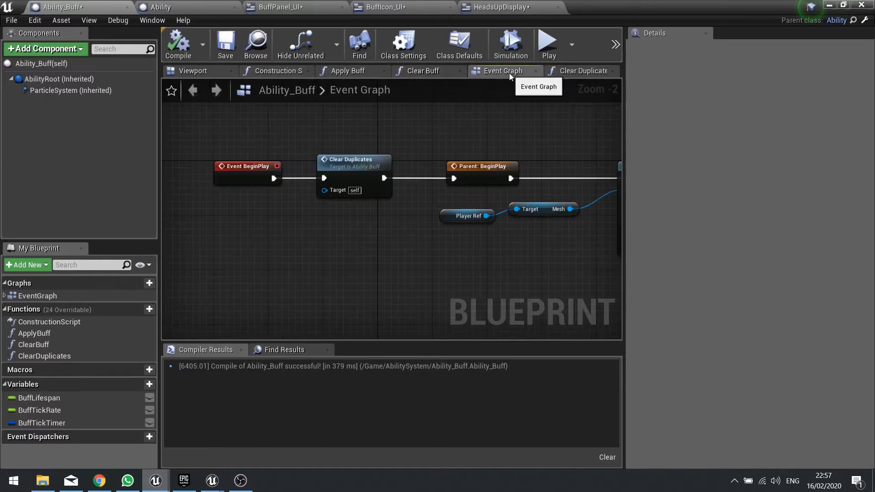
pyautogui.moveTo(529, 152); pyautogui.dragTo(414, 152, button='right')
pyautogui.scroll(-2, 414, 151)
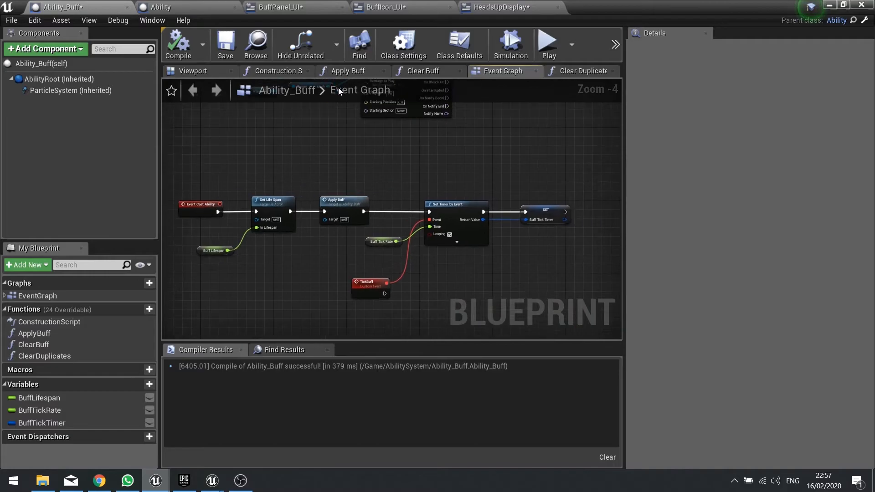
pyautogui.click(340, 71)
pyautogui.moveTo(255, 176); pyautogui.dragTo(242, 189, button='right')
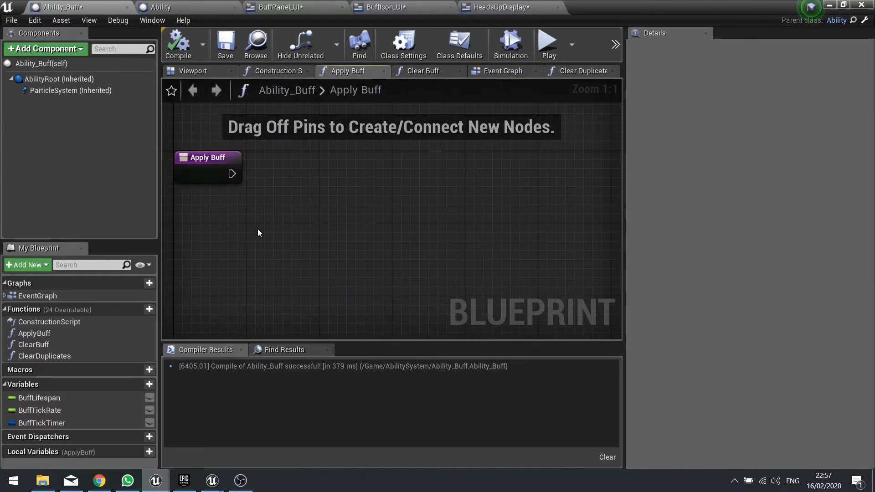
# - Add a HUD UI getter to the Apply Buff graph and get BuffPanel_UI from it
pyautogui.rightClick(258, 230)
pyautogui.write('get ')
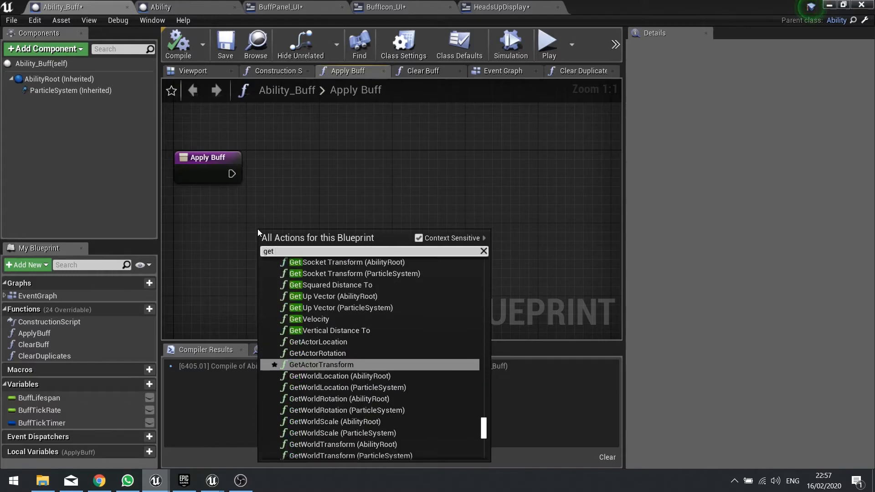
pyautogui.write('h')
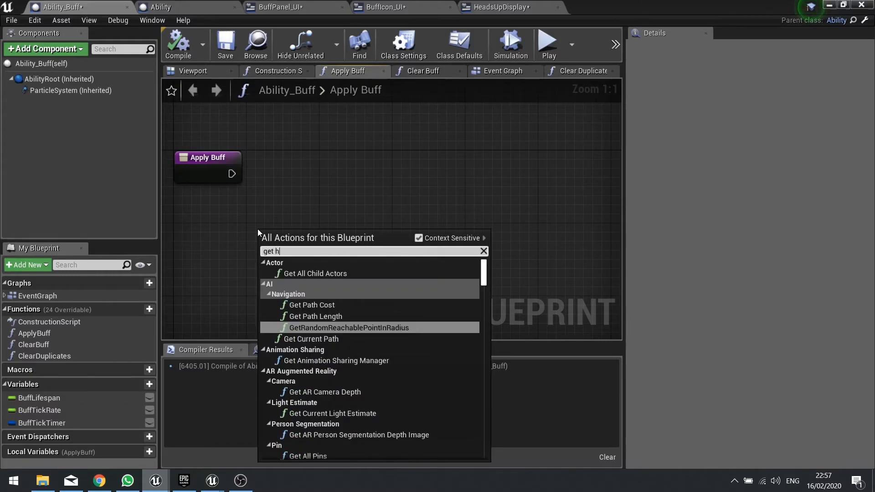
pyautogui.write('ud')
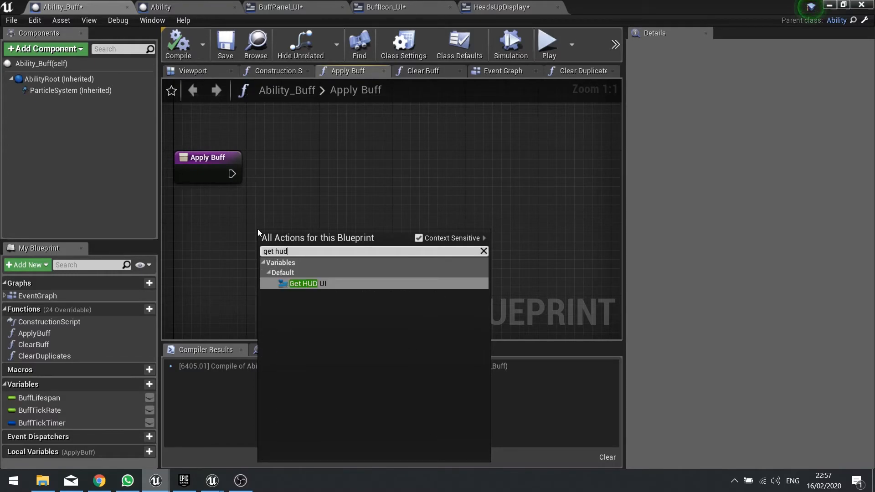
pyautogui.click(295, 286)
pyautogui.moveTo(297, 286); pyautogui.dragTo(359, 280, button='right')
pyautogui.moveTo(333, 237); pyautogui.dragTo(370, 257)
pyautogui.write('get buff')
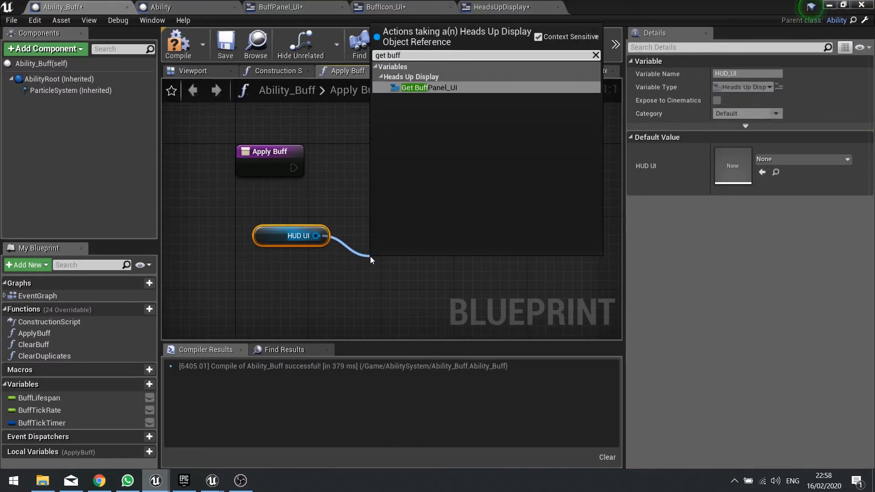
pyautogui.press('Return')
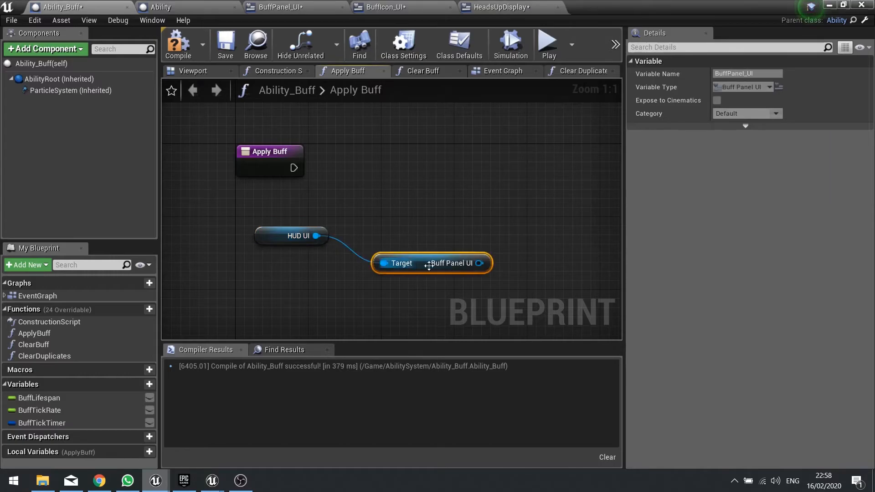
# - Call Add Buff to UI on the Buff Panel UI reference and wire Apply Buff's execution into it
pyautogui.moveTo(479, 263); pyautogui.dragTo(565, 202)
pyautogui.write('apply')
pyautogui.press('BackSpace')
pyautogui.press('BackSpace')
pyautogui.press('BackSpace')
pyautogui.press('BackSpace')
pyautogui.press('BackSpace')
pyautogui.write('add')
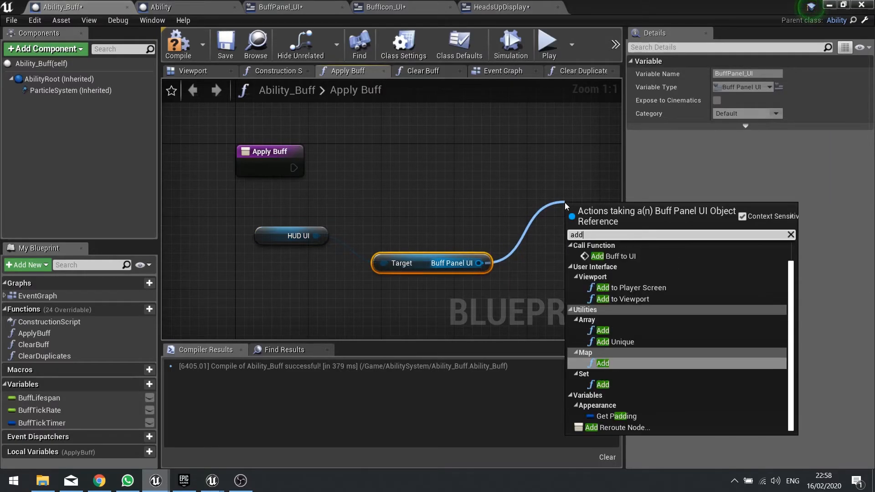
pyautogui.click(633, 257)
pyautogui.moveTo(601, 223); pyautogui.dragTo(294, 168)
# - Align the Apply Buff nodes, connect a Self reference to Add Buff to UI's Buff input, and compile Ability_Buff
pyautogui.moveTo(284, 202); pyautogui.dragTo(466, 305)
pyautogui.moveTo(467, 264); pyautogui.dragTo(367, 227)
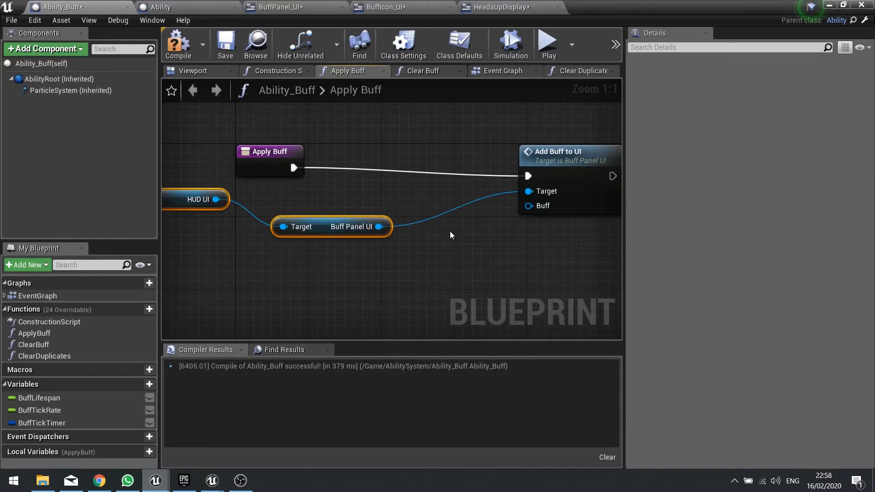
pyautogui.moveTo(562, 163); pyautogui.dragTo(561, 153)
pyautogui.moveTo(529, 197); pyautogui.dragTo(388, 264)
pyautogui.write('self')
pyautogui.press('Return')
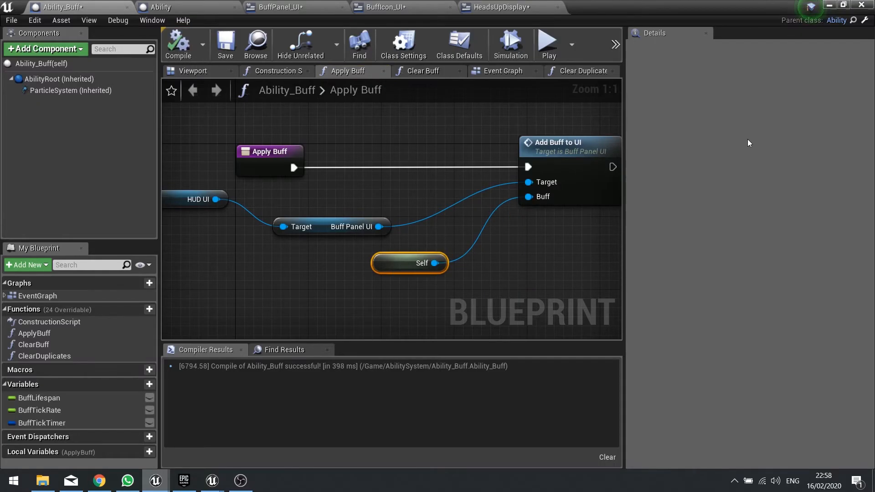
# - Play the level, cast the third action bar ability, and check the buff icon while running the character around
pyautogui.click(830, 5)
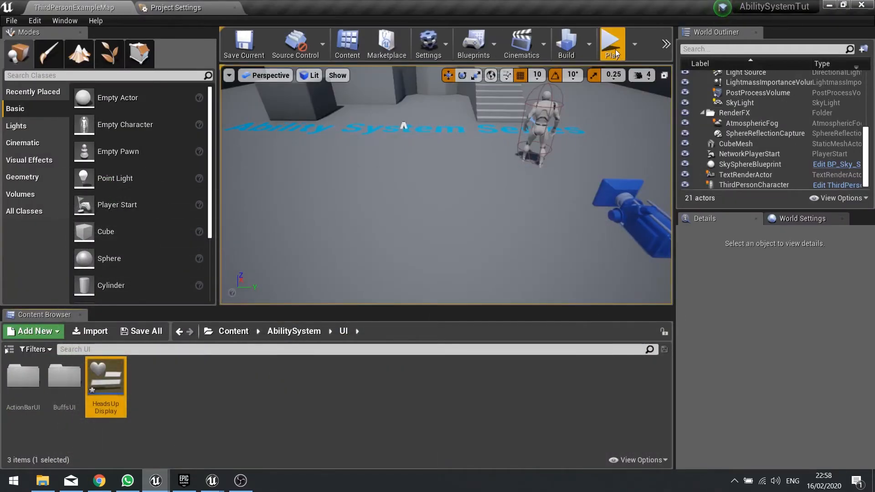
pyautogui.click(613, 45)
pyautogui.click(403, 284)
pyautogui.click(514, 130)
pyautogui.press('a')
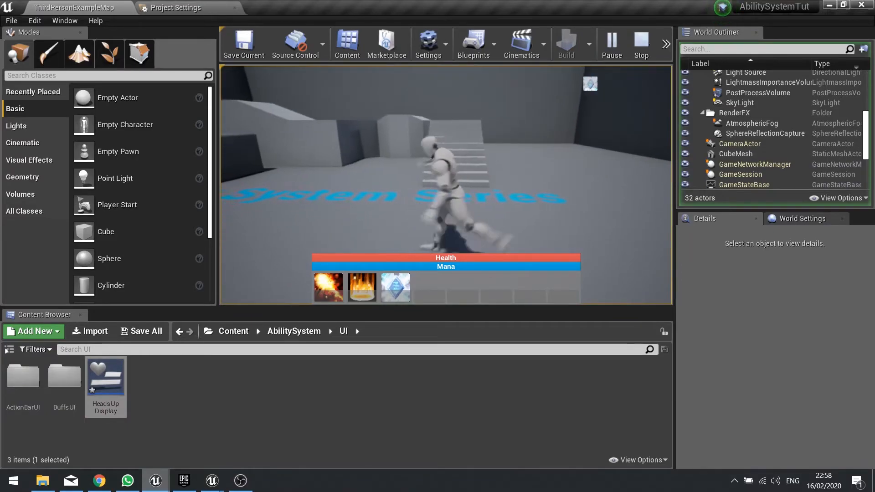
pyautogui.press('w')
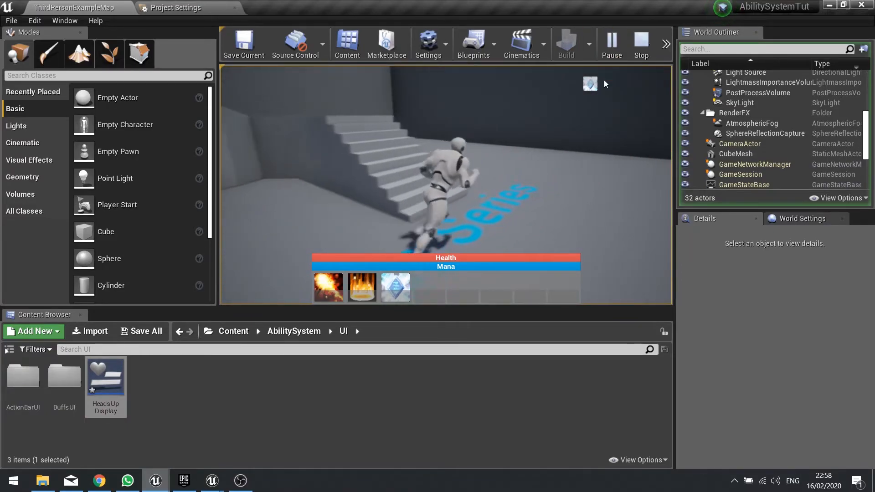
pyautogui.press('d')
pyautogui.press('w')
pyautogui.click(550, 127)
pyautogui.press('a')
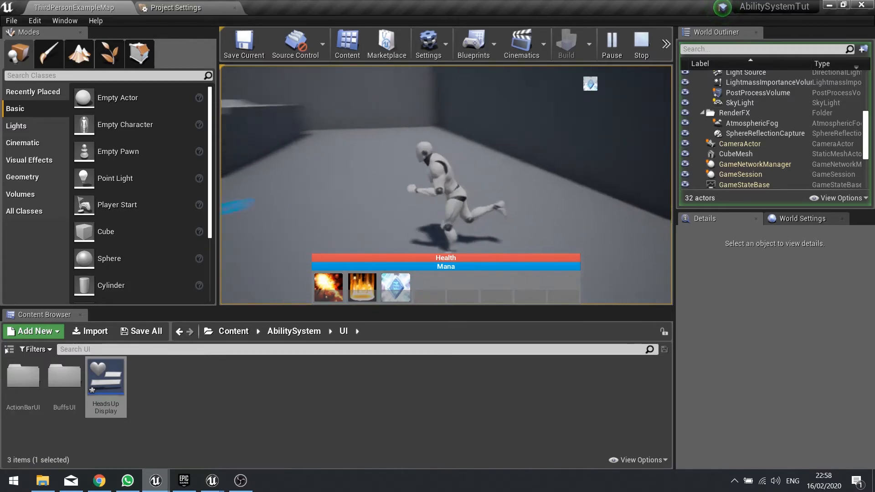
pyautogui.press('w')
pyautogui.press('a')
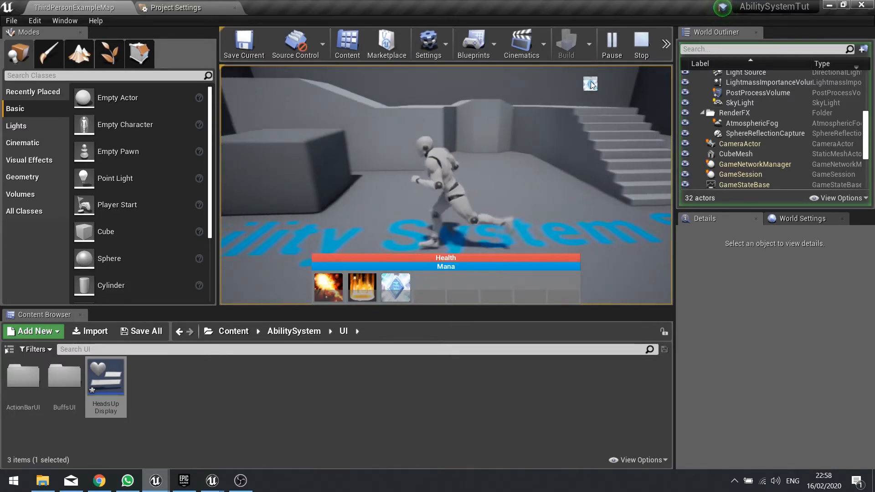
pyautogui.press('w')
pyautogui.press('a')
pyautogui.press('w')
pyautogui.press('d')
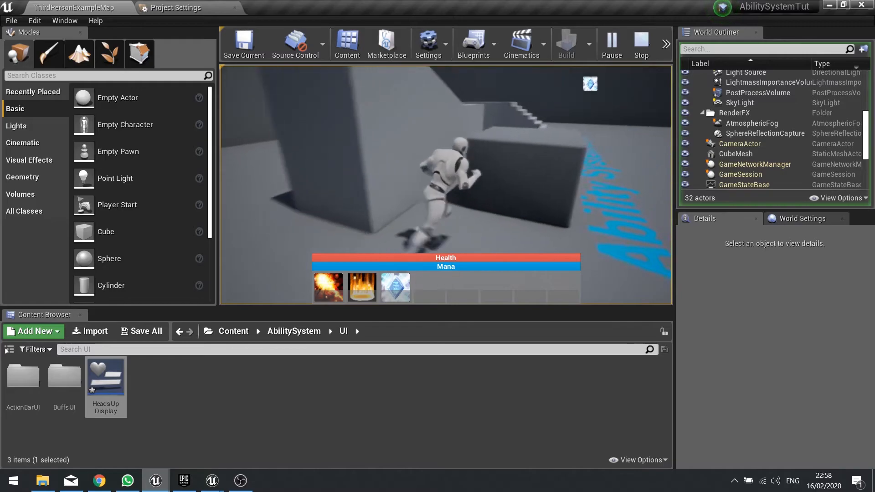
pyautogui.press('d')
# - Recast the third ability several times during play and check how the buff icon in the panel responds
pyautogui.press('3')
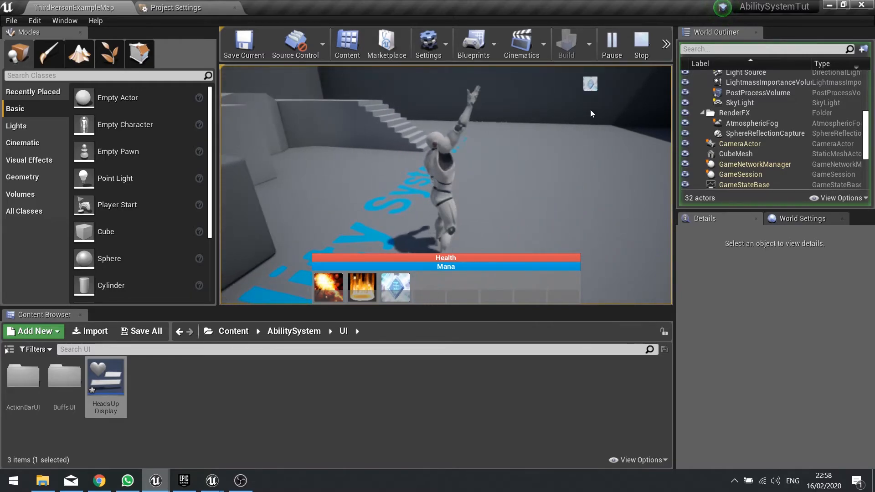
pyautogui.press('w')
pyautogui.press('d')
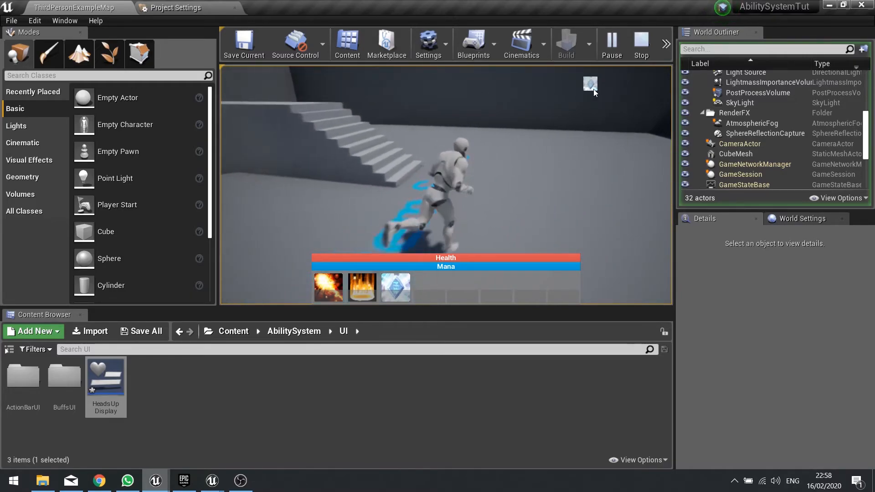
pyautogui.press('w')
pyautogui.click(401, 282)
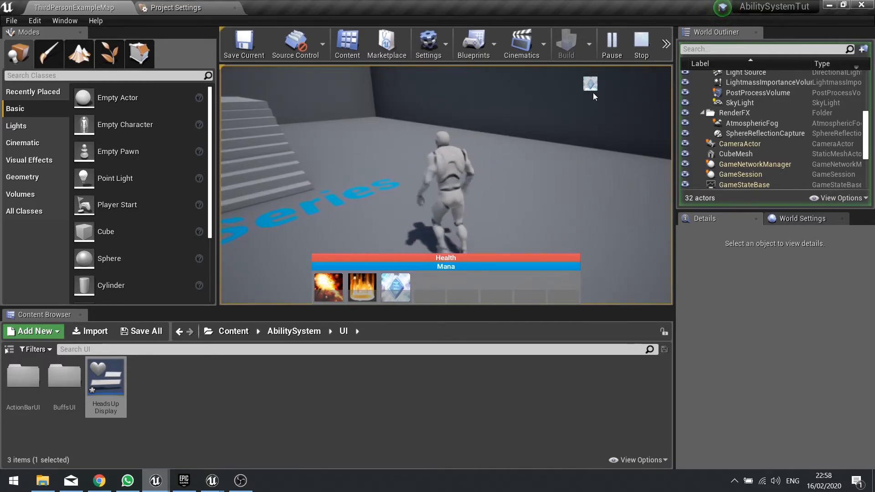
pyautogui.press('a')
pyautogui.press('d')
pyautogui.click(397, 294)
pyautogui.press('d')
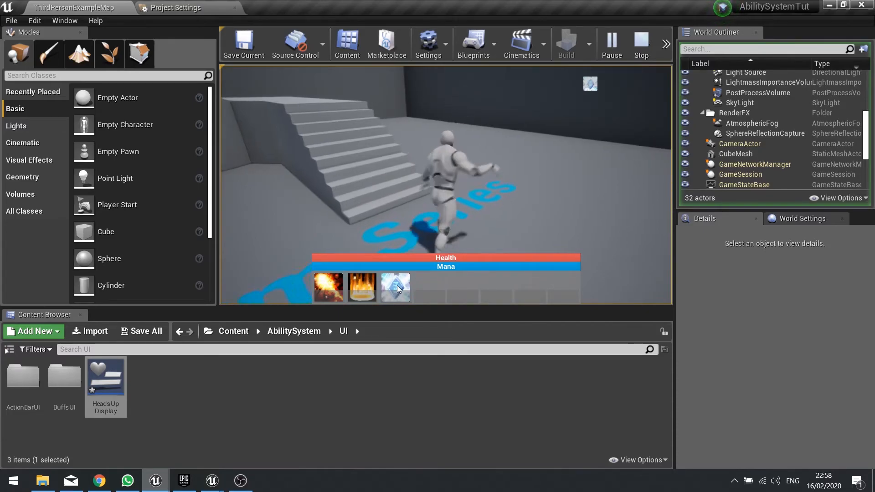
pyautogui.press('w')
# - Cast the third ability once more, watch its icon's remaining time while running, and end the play session
pyautogui.moveTo(548, 109); pyautogui.dragTo(550, 109)
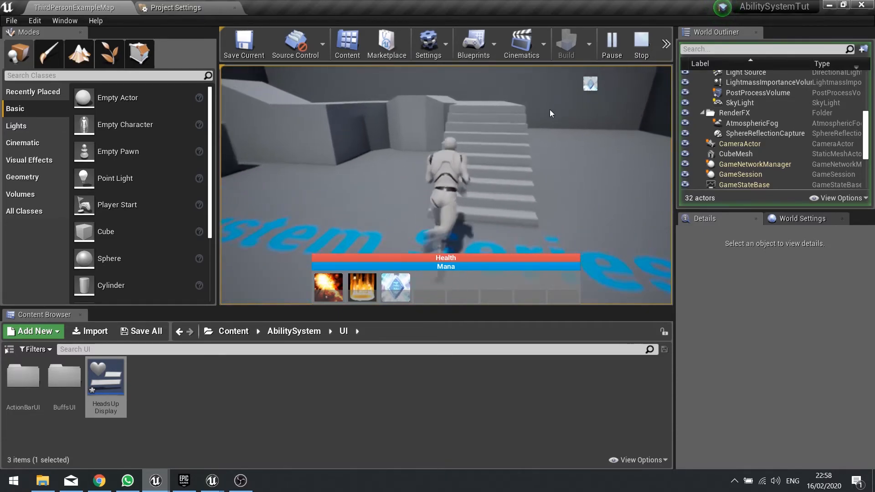
pyautogui.press('d')
pyautogui.click(393, 278)
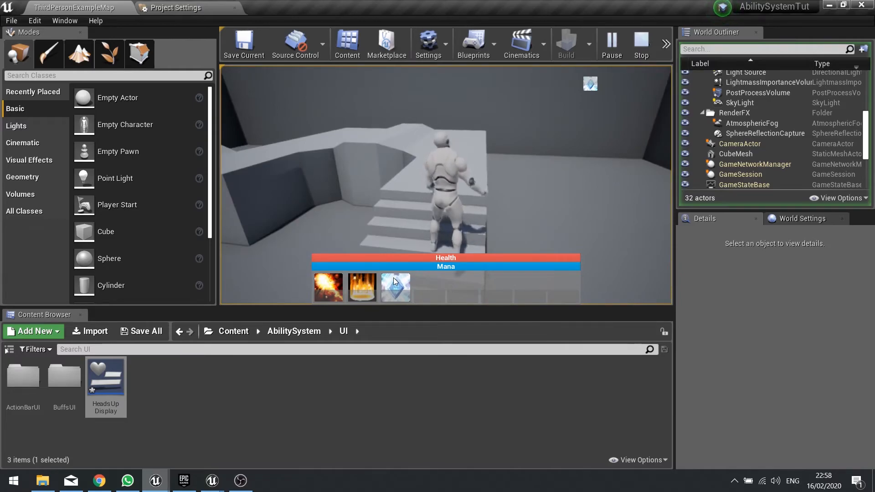
pyautogui.press('w')
pyautogui.moveTo(582, 95); pyautogui.dragTo(582, 95)
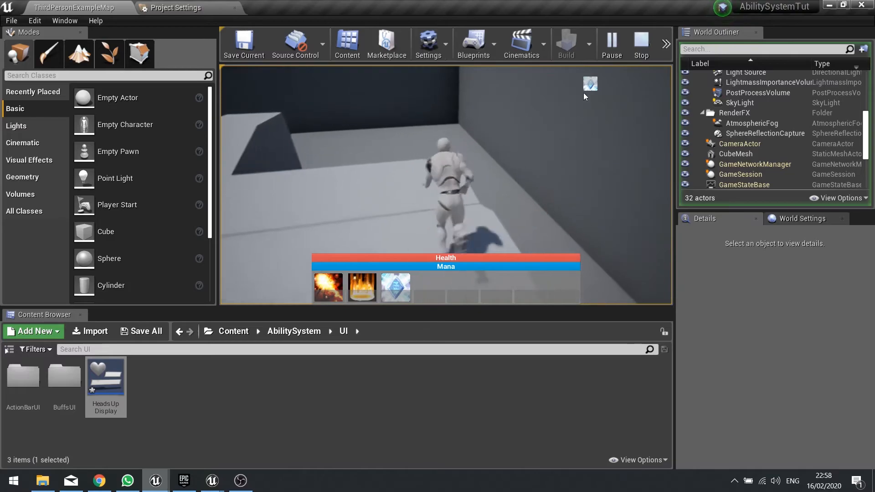
pyautogui.press('a')
pyautogui.press('d')
pyautogui.press('a')
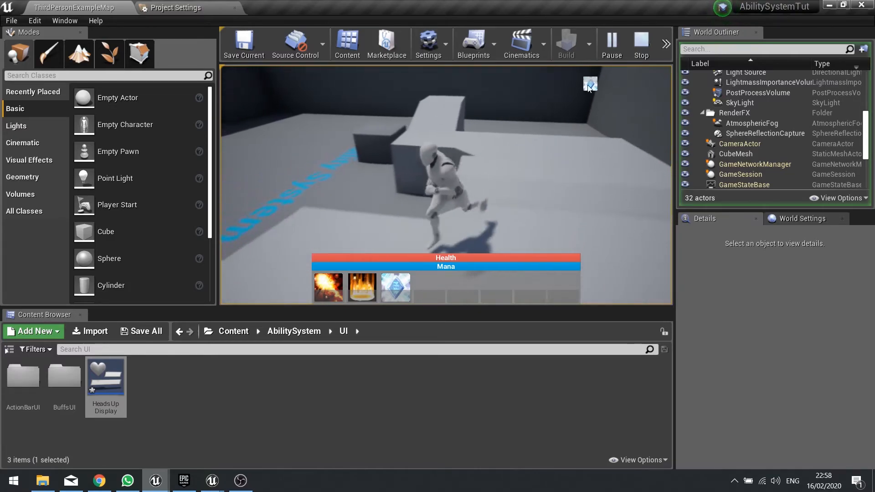
pyautogui.press('w')
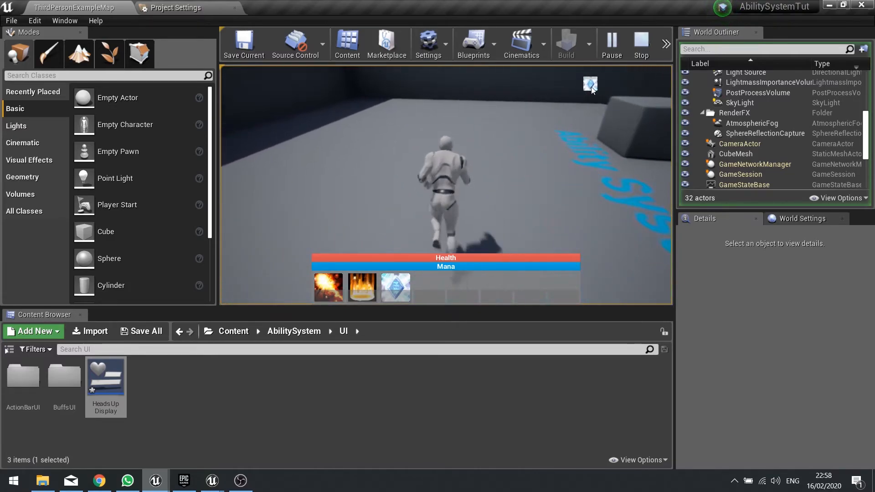
pyautogui.press('d')
pyautogui.press('Escape')
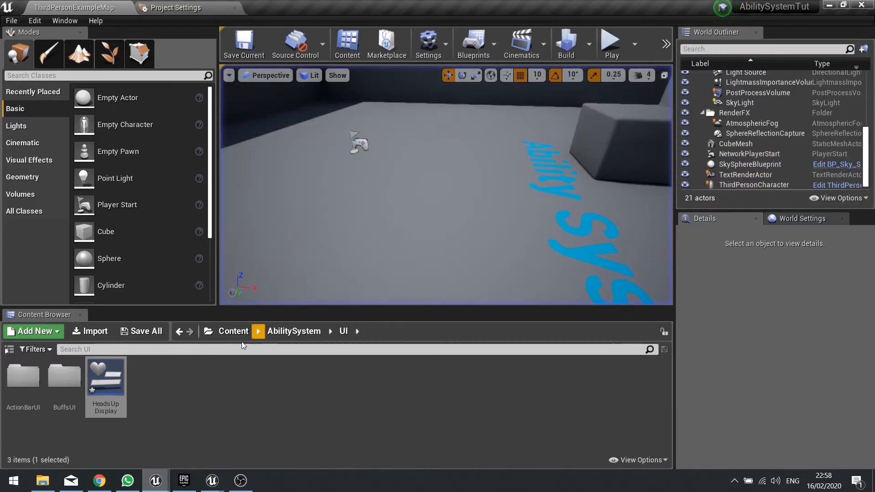
# - Open BuffPanel_UI from the BuffsUI folder and switch to the BuffIcon_UI widget's Event Graph
pyautogui.doubleClick(22, 377)
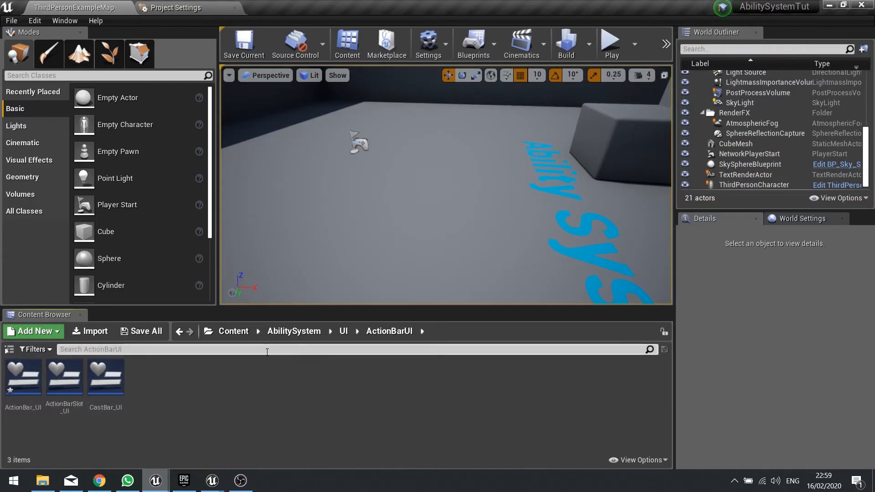
pyautogui.click(345, 331)
pyautogui.doubleClick(66, 388)
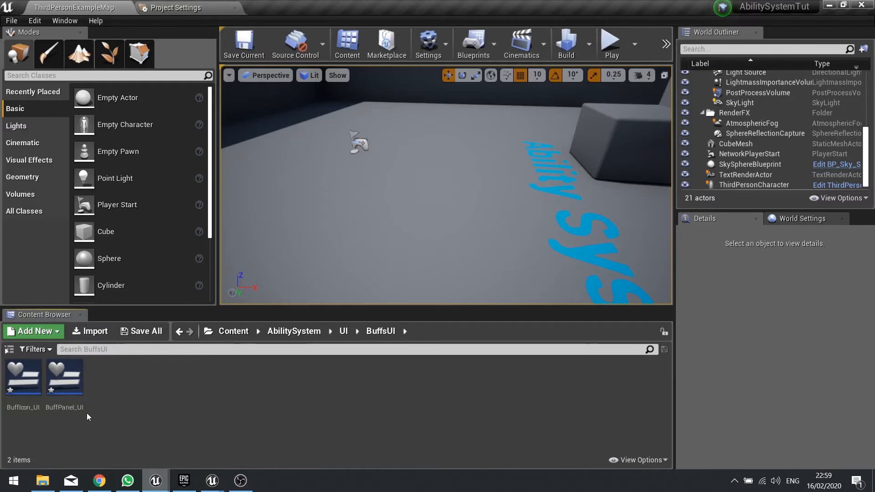
pyautogui.doubleClick(65, 386)
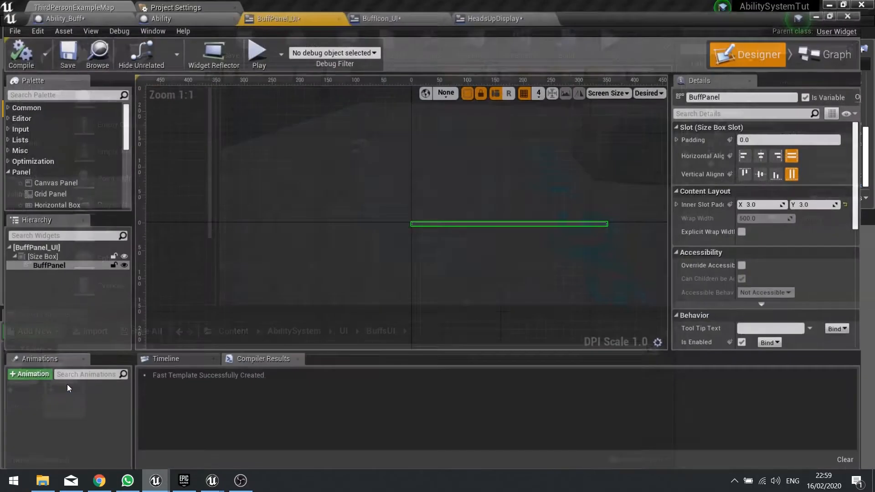
pyautogui.click(385, 7)
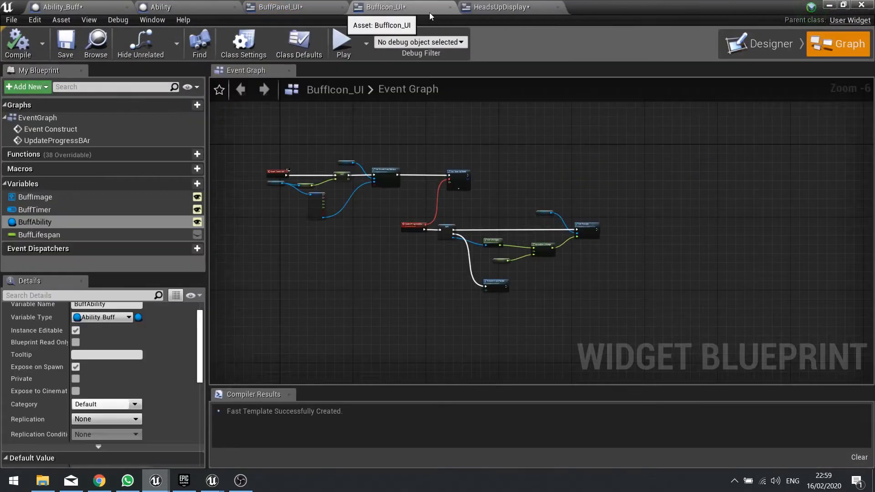
# - Move the Set Percent and Buff Timer nodes farther from Normalize to Range to make room for another node
pyautogui.scroll(3, 540, 216)
pyautogui.moveTo(580, 182); pyautogui.dragTo(671, 181)
pyautogui.moveTo(478, 139); pyautogui.dragTo(541, 139)
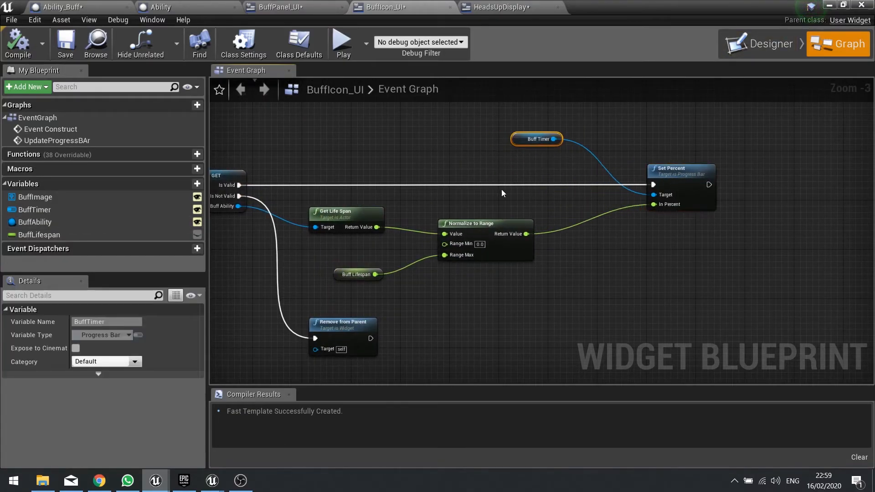
# - Add a float subtraction of 1.0 minus the Normalize to Range result, wire it into Set Percent's In Percent, and compile
pyautogui.rightClick(496, 201)
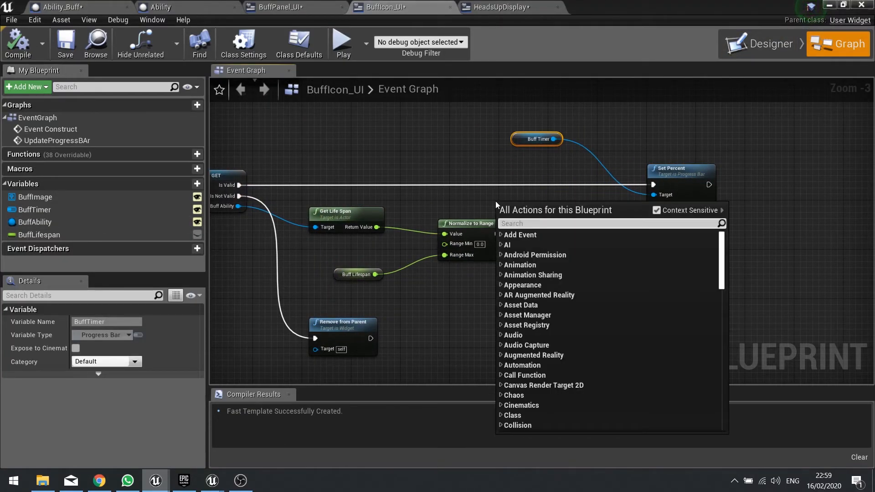
pyautogui.write('-')
pyautogui.click(549, 368)
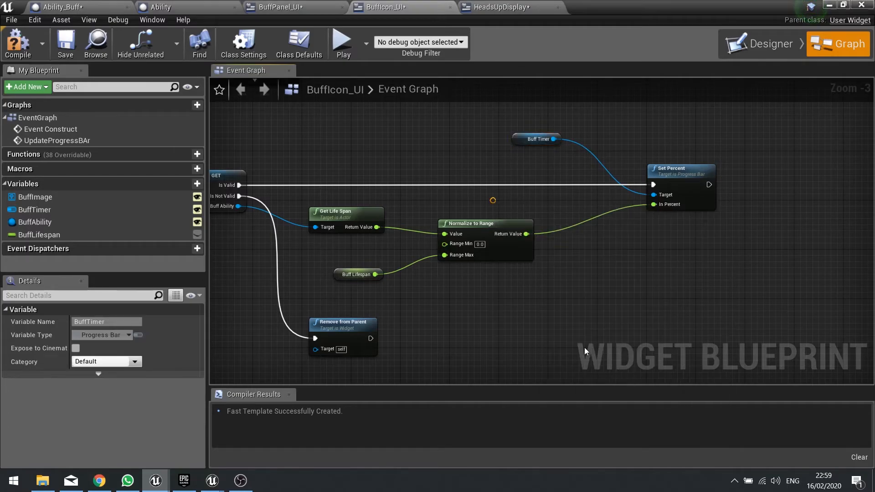
pyautogui.moveTo(525, 211); pyautogui.dragTo(527, 233)
pyautogui.write('1')
pyautogui.press('Return')
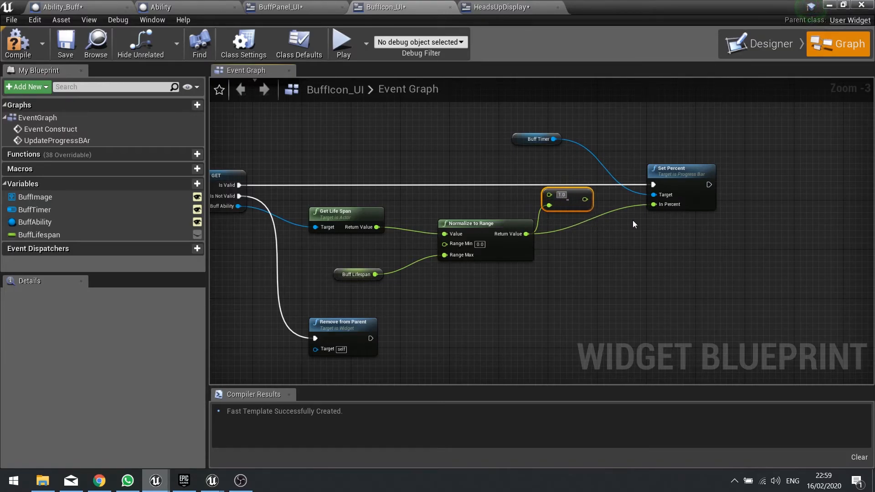
pyautogui.moveTo(584, 199); pyautogui.dragTo(594, 217)
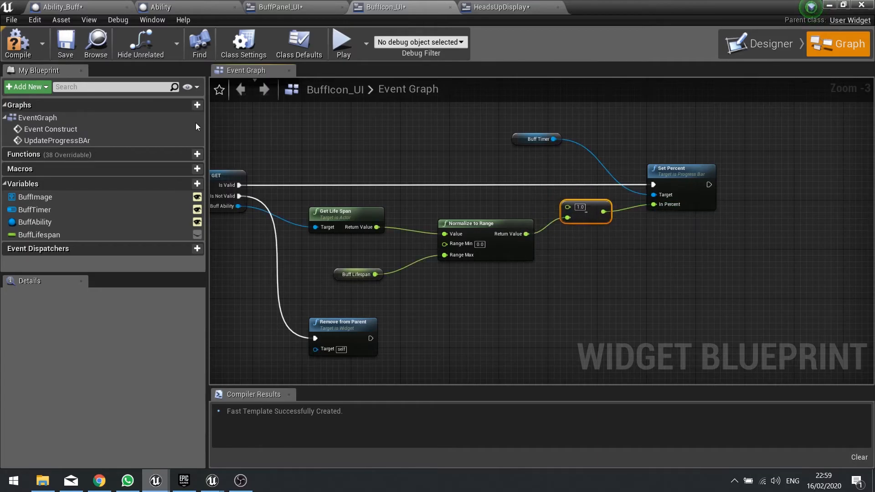
pyautogui.click(23, 47)
# - Play the level, cast the third action bar ability, and check the buff icon's inverted timer while running the character
pyautogui.click(830, 4)
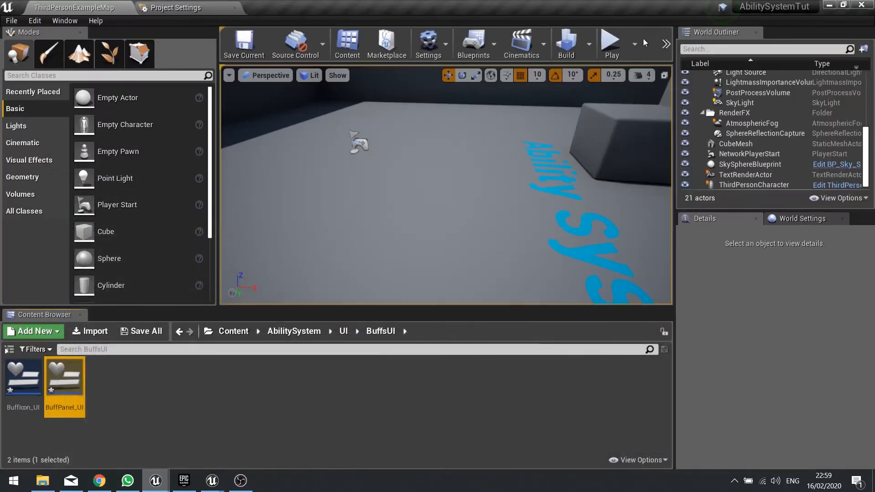
pyautogui.click(609, 54)
pyautogui.click(407, 280)
pyautogui.moveTo(534, 155); pyautogui.dragTo(534, 158)
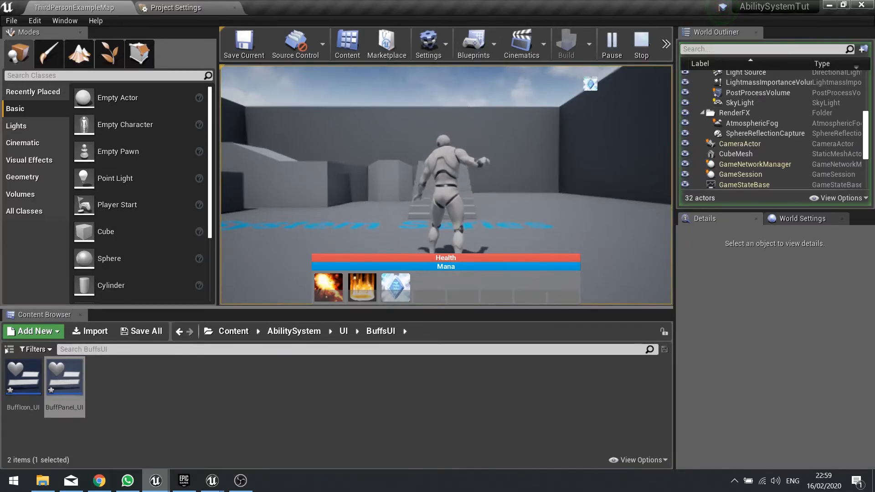
pyautogui.press('w')
pyautogui.press('w')
pyautogui.press('a')
pyautogui.press('s')
pyautogui.press('d')
pyautogui.press('w')
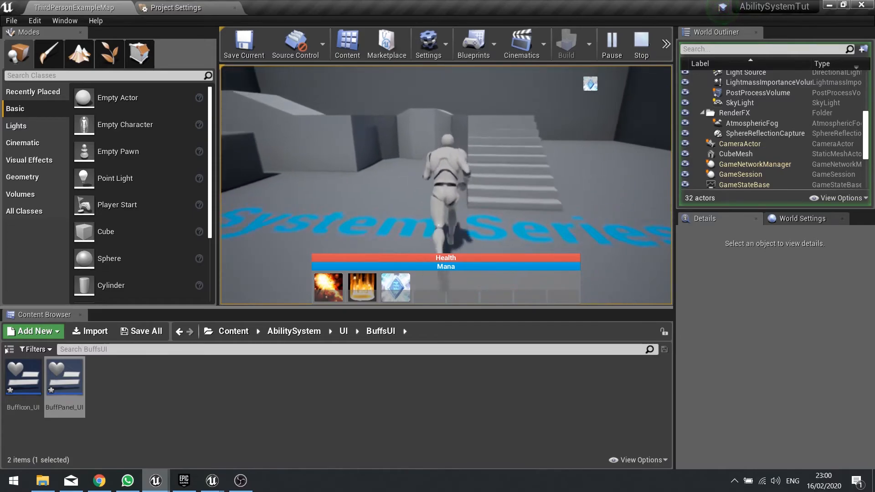
# - Recast the third ability several times to check how the buff icon's timer starts, and end the play session
pyautogui.click(390, 286)
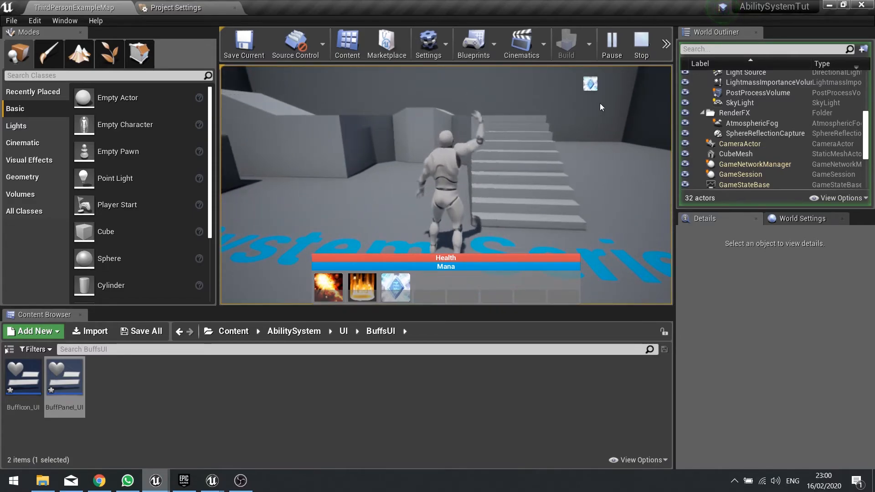
pyautogui.moveTo(586, 89); pyautogui.dragTo(587, 110)
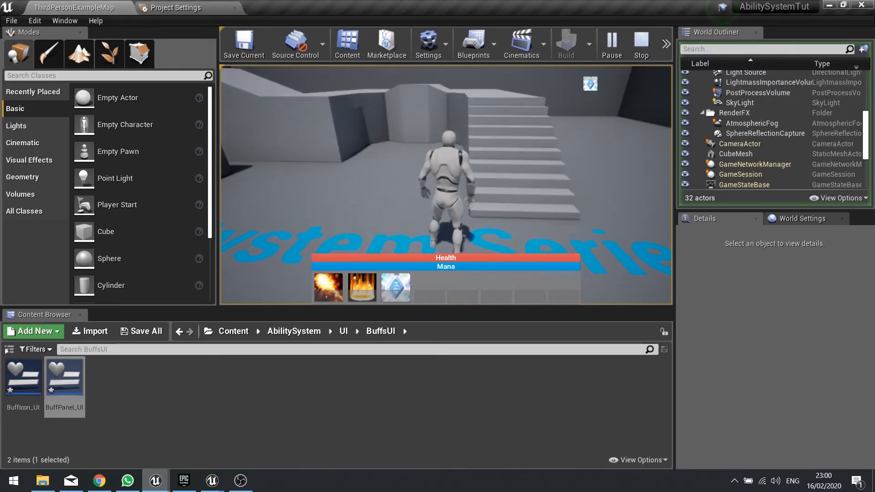
pyautogui.press('w')
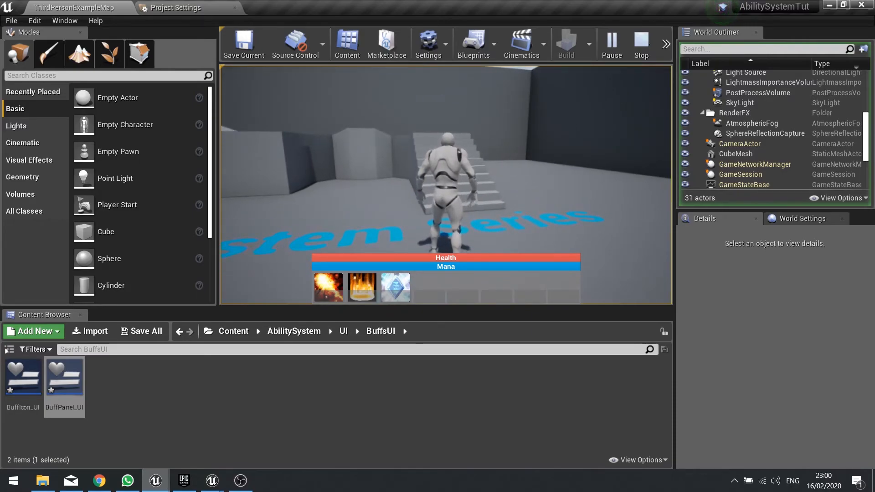
pyautogui.press('w')
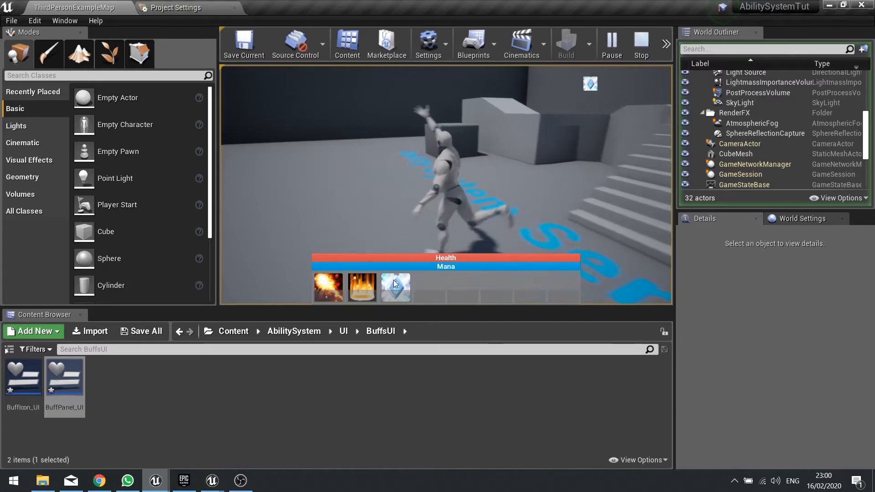
pyautogui.click(393, 281)
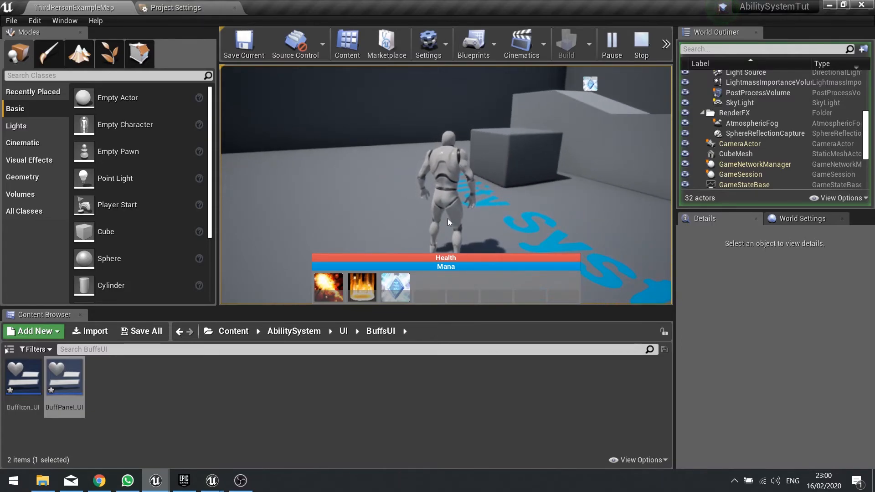
pyautogui.click(397, 282)
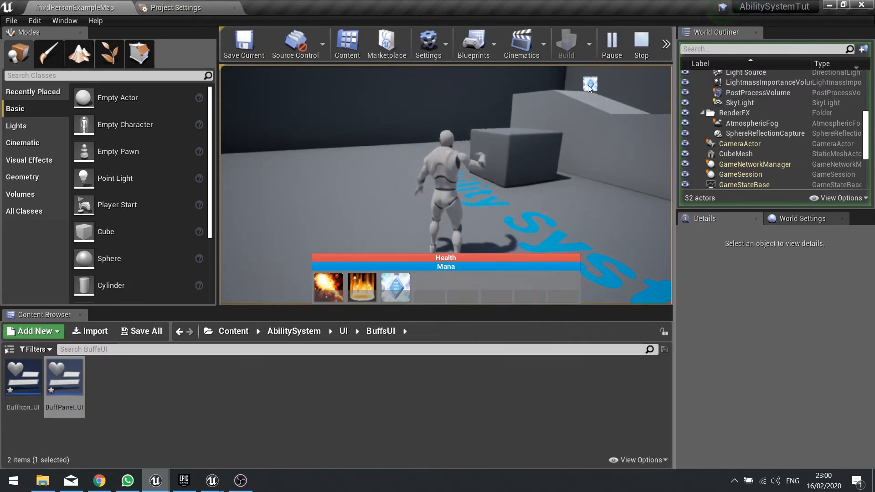
pyautogui.press('Escape')
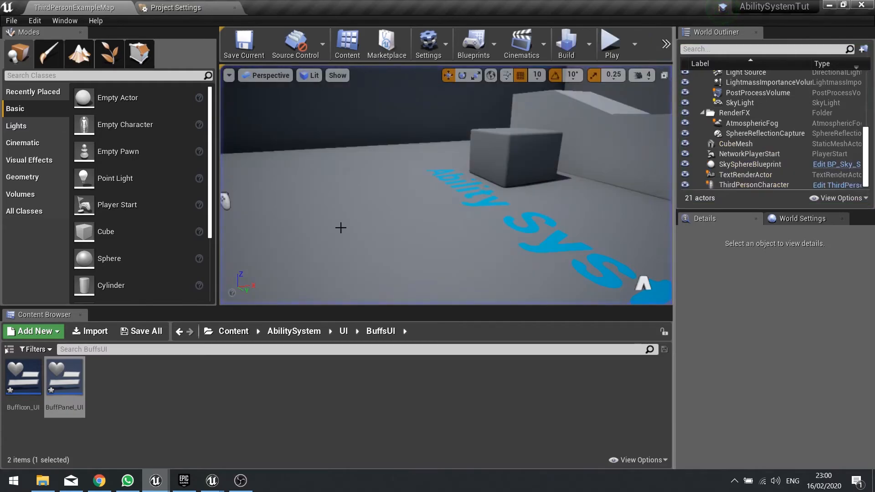
# - Set the BuffTimer progress bar's Percent to 0 in the BuffIcon_UI designer and compile the widget
pyautogui.doubleClick(69, 381)
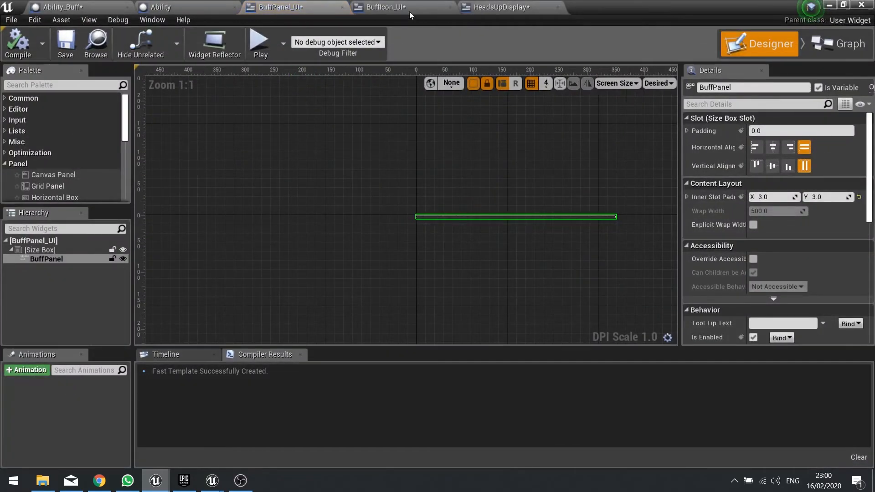
pyautogui.click(415, 13)
pyautogui.click(746, 42)
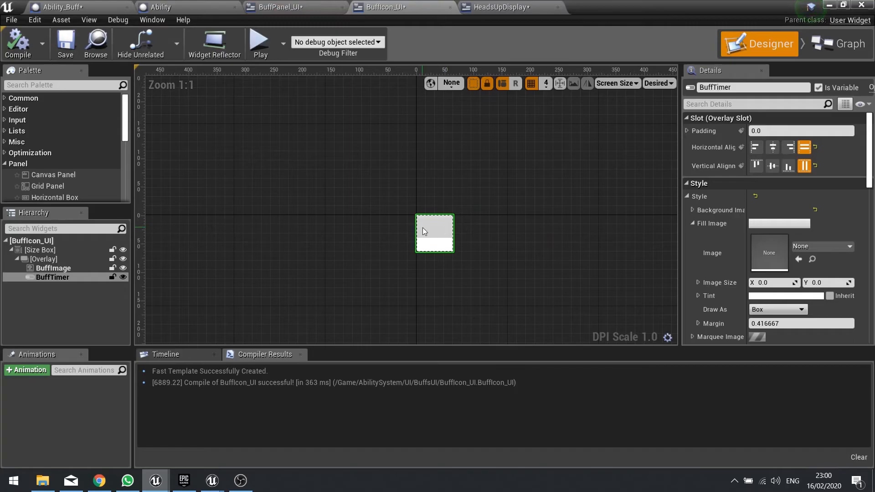
pyautogui.click(68, 268)
pyautogui.click(69, 278)
pyautogui.scroll(-4, 775, 213)
pyautogui.scroll(-4, 775, 212)
pyautogui.click(774, 208)
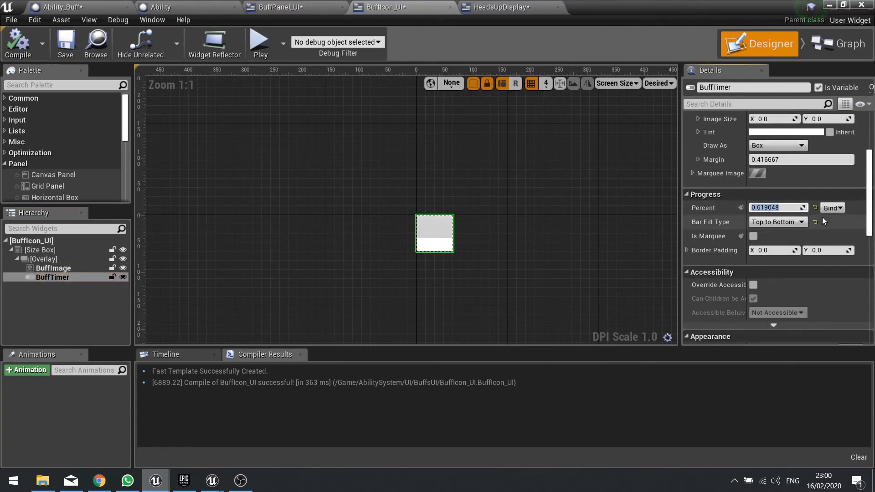
pyautogui.write('0')
pyautogui.press('Return')
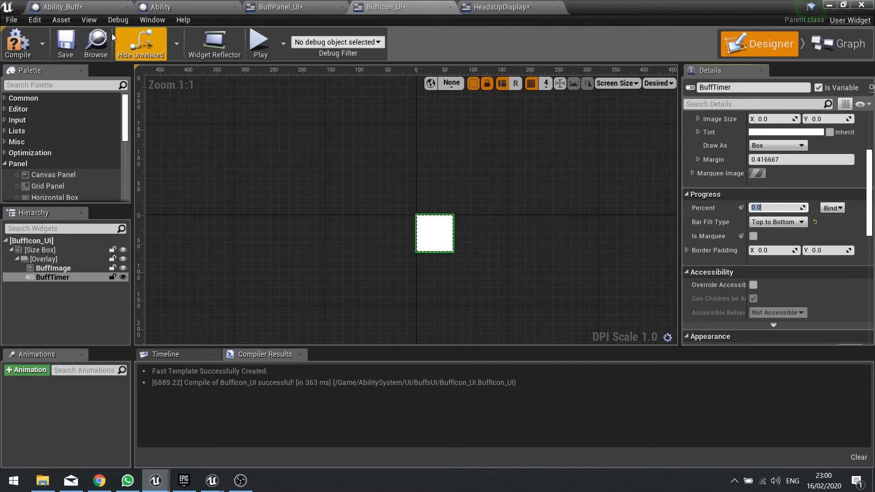
pyautogui.click(18, 43)
# - Play the level again, cast the third ability, and check the buff icon's initial fill while moving around
pyautogui.click(830, 5)
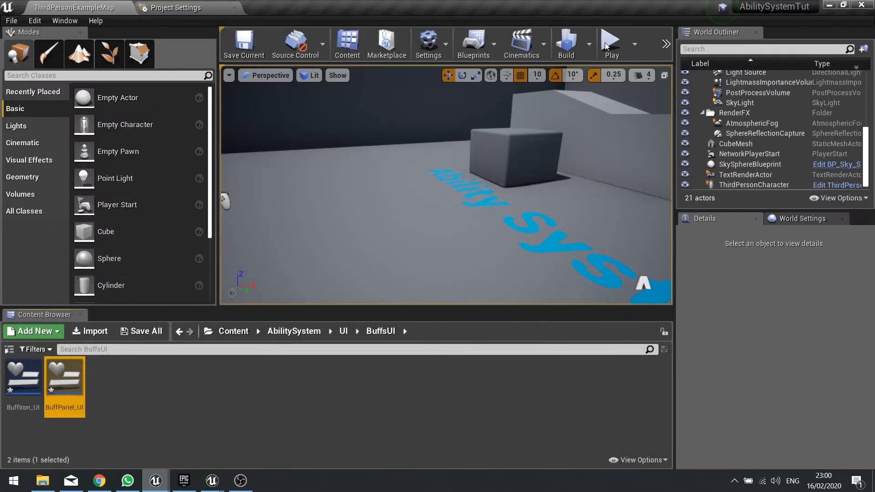
pyautogui.click(622, 40)
pyautogui.click(397, 285)
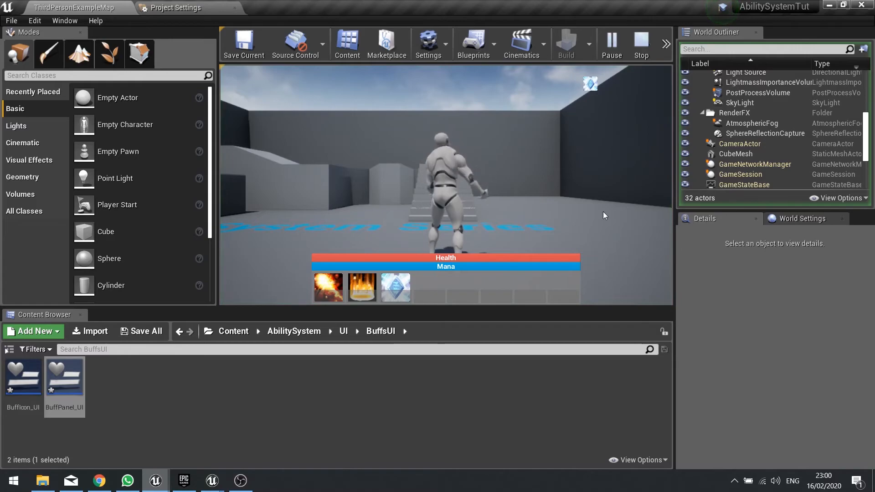
pyautogui.press('a')
pyautogui.press('s')
pyautogui.press('d')
pyautogui.press('w')
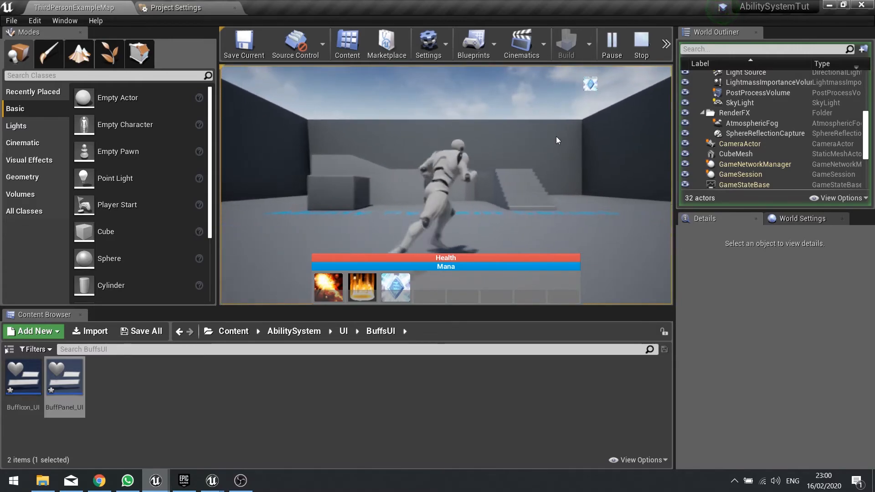
pyautogui.click(565, 132)
# - Cast the third ability again while running through the level and watch the buff icons' timing and removal
pyautogui.press('d')
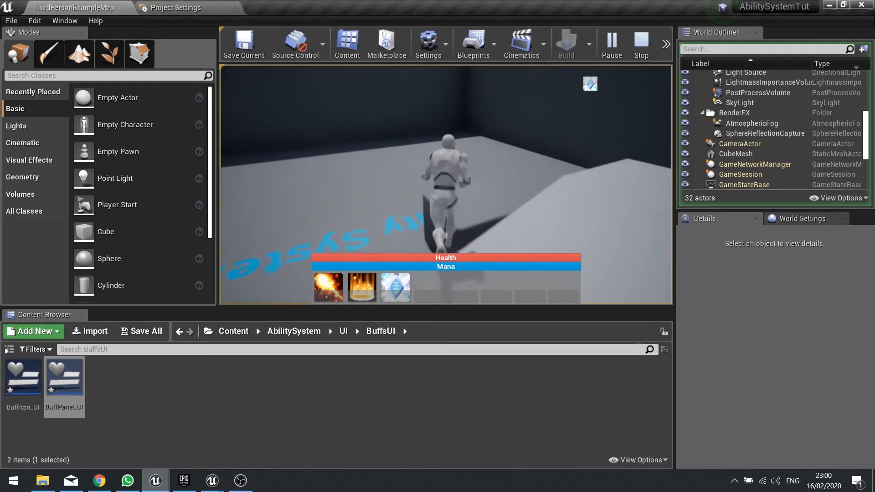
pyautogui.press('d')
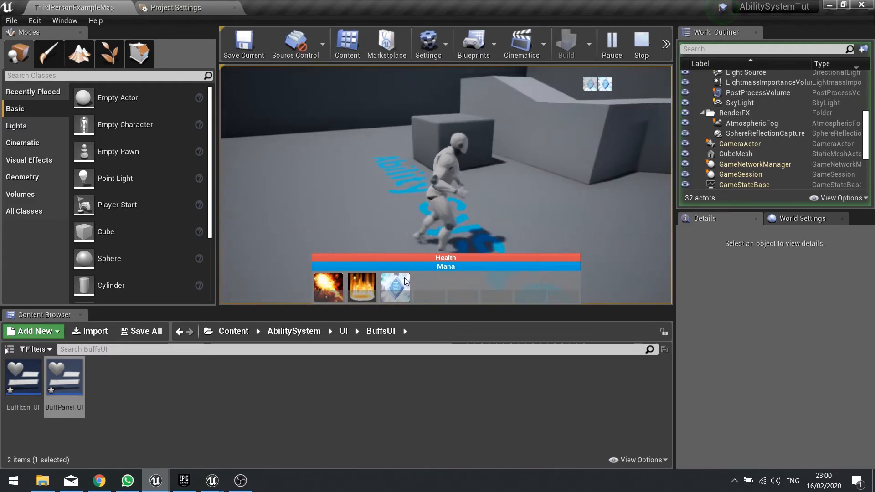
pyautogui.press('a')
pyautogui.press('d')
pyautogui.press('w')
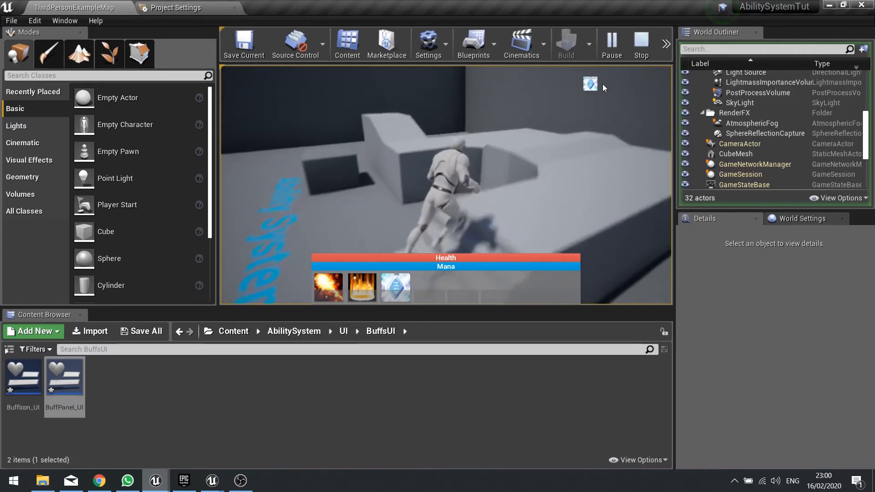
pyautogui.press('w')
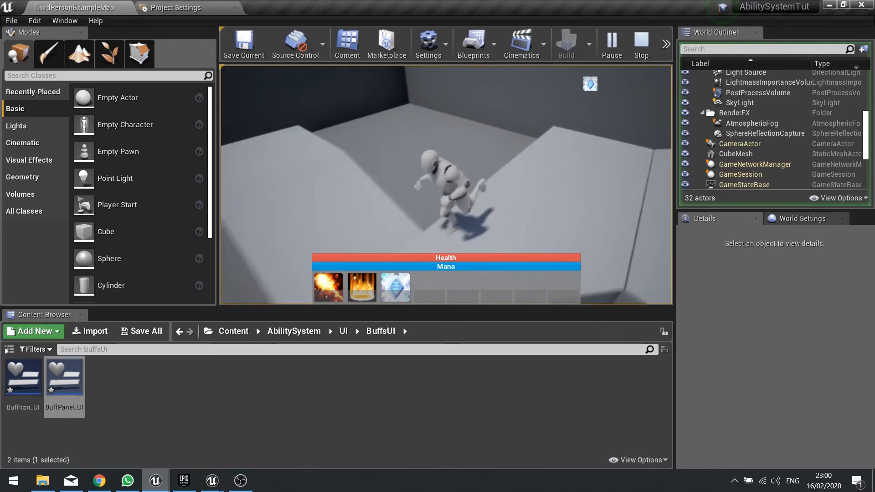
pyautogui.press('w')
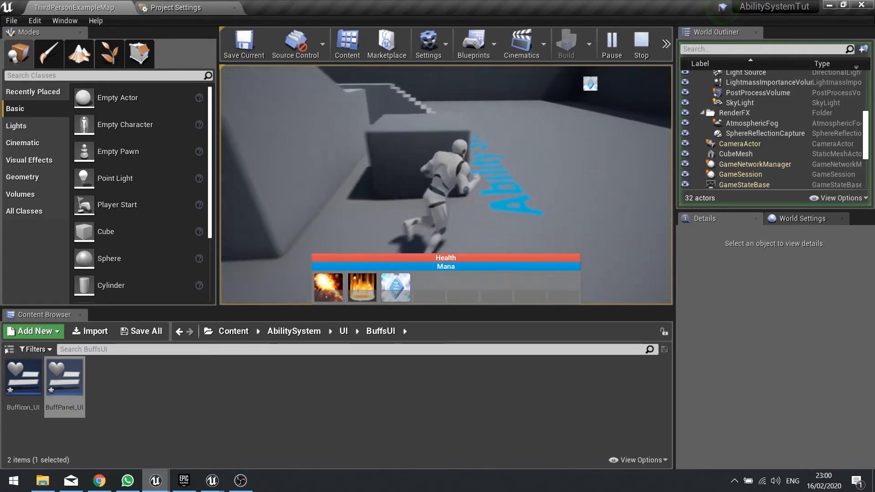
pyautogui.press('w')
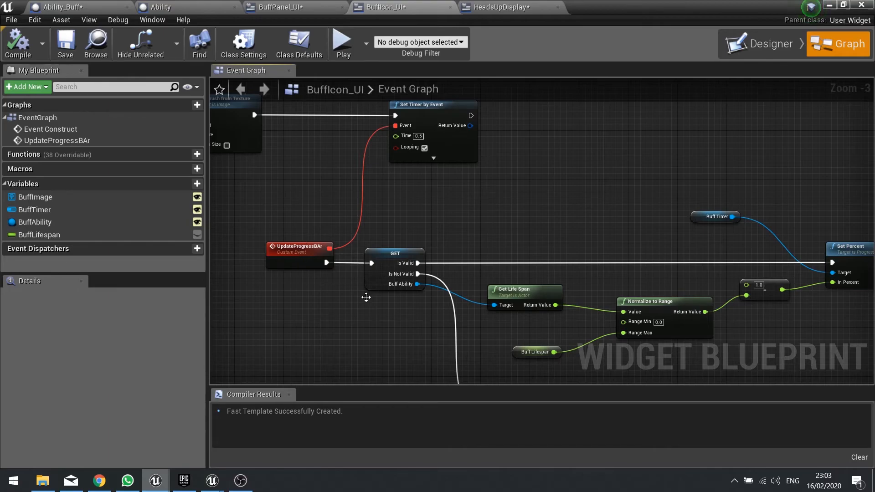
# - Review the UpdateProgressBAr event, its looping timer, and the Remove from Parent branch in BuffIcon_UI's Event Graph
pyautogui.moveTo(366, 288); pyautogui.dragTo(345, 229, button='right')
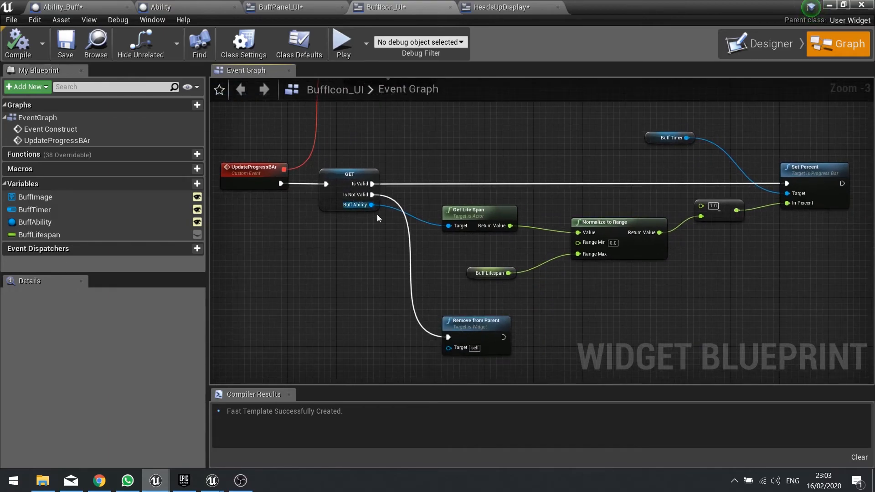
pyautogui.moveTo(352, 122); pyautogui.dragTo(372, 207, button='right')
pyautogui.click(399, 153)
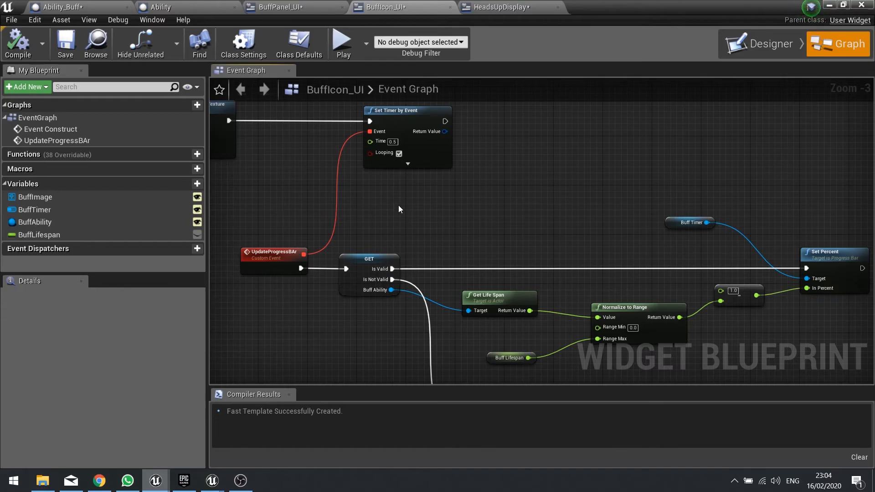
pyautogui.moveTo(448, 309); pyautogui.dragTo(392, 275, button='right')
pyautogui.moveTo(328, 194); pyautogui.dragTo(404, 201, button='right')
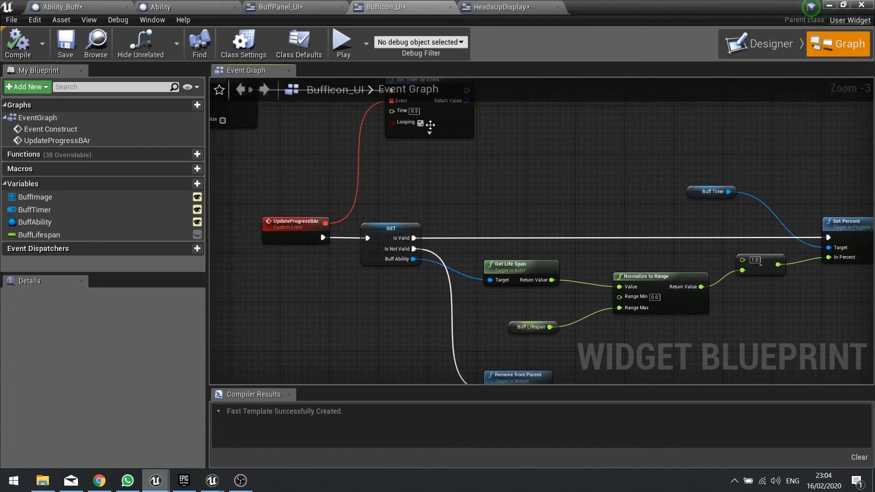
# - Create an event dispatcher named BuffRemoved in the Ability_Buff blueprint
pyautogui.click(64, 7)
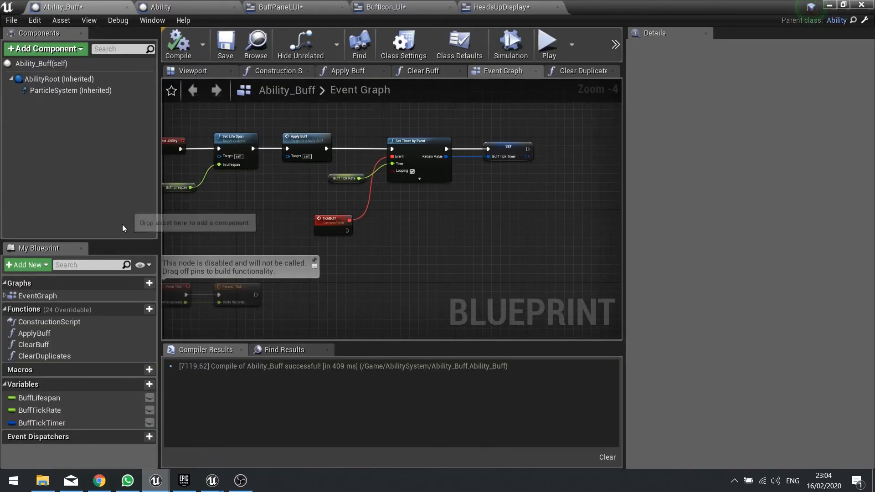
pyautogui.click(128, 438)
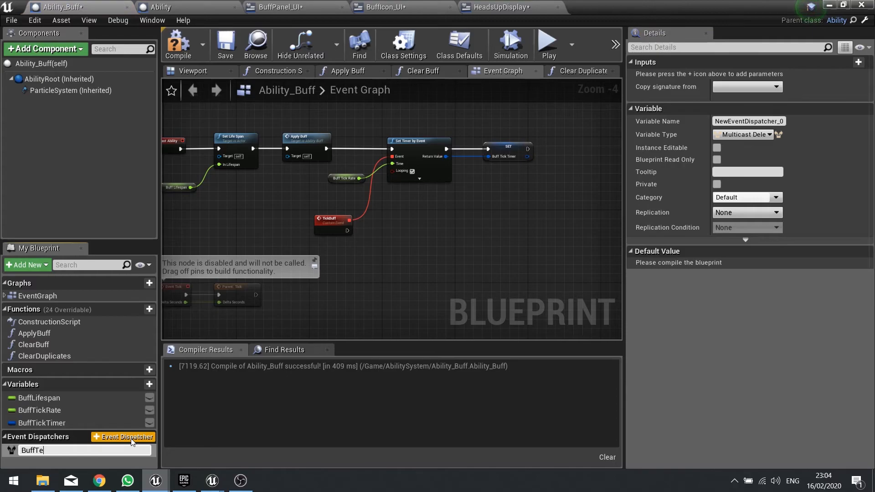
pyautogui.write('BuffRemoved')
pyautogui.press('Return')
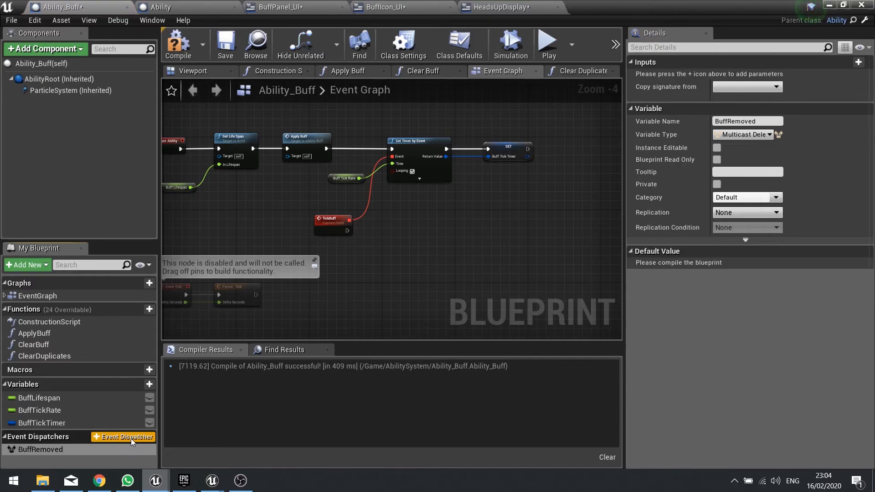
pyautogui.moveTo(408, 224); pyautogui.dragTo(353, 198, button='right')
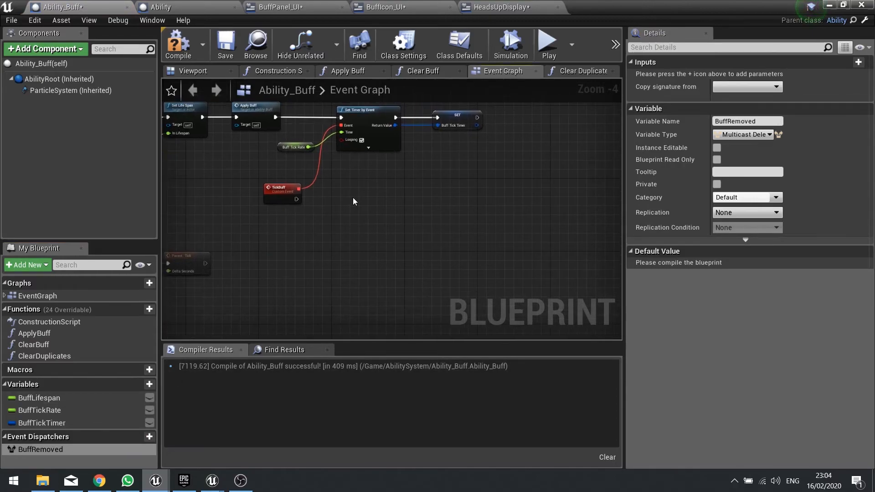
# - Add an Event End Play node in an empty area of Ability_Buff's Event Graph
pyautogui.moveTo(311, 240); pyautogui.dragTo(438, 217, button='right')
pyautogui.moveTo(359, 173); pyautogui.dragTo(428, 134, button='right')
pyautogui.moveTo(404, 245); pyautogui.dragTo(452, 427, button='right')
pyautogui.moveTo(300, 338); pyautogui.dragTo(309, 120, button='right')
pyautogui.rightClick(337, 205)
pyautogui.write('endplay')
pyautogui.press('Return')
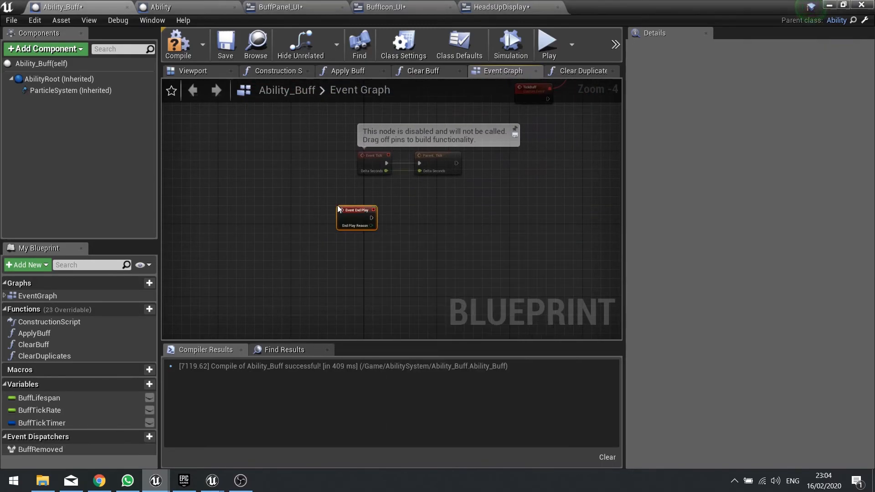
# - Call the BuffRemoved dispatcher from Event End Play and compile Ability_Buff
pyautogui.scroll(3, 337, 208)
pyautogui.moveTo(411, 231); pyautogui.dragTo(313, 225, button='right')
pyautogui.click(69, 450)
pyautogui.moveTo(69, 450); pyautogui.dragTo(300, 217)
pyautogui.click(383, 221)
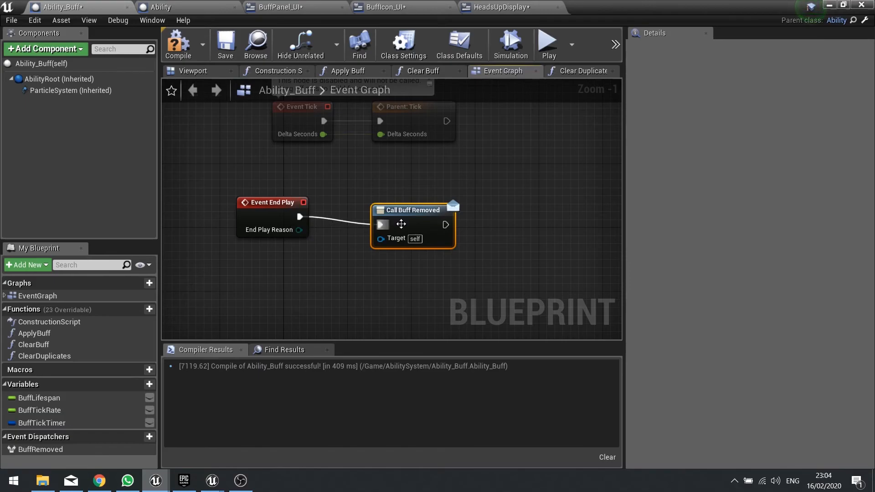
pyautogui.moveTo(385, 224); pyautogui.dragTo(385, 217)
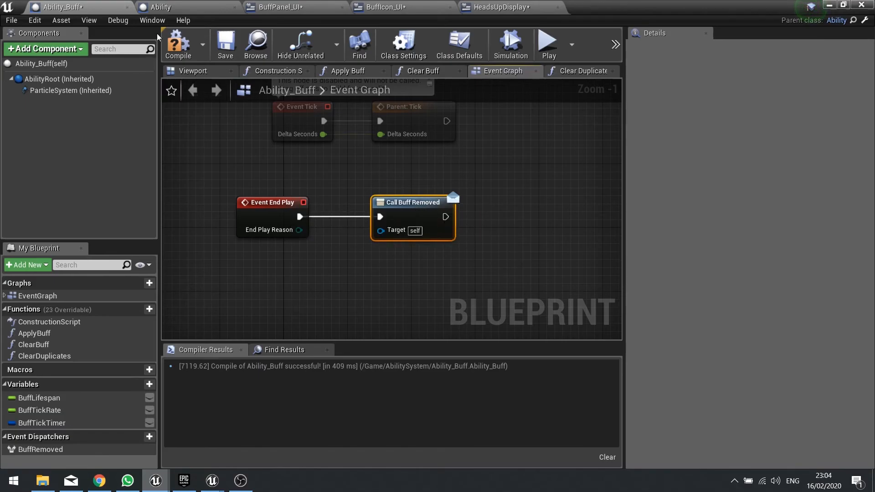
pyautogui.click(177, 42)
# - In BuffIcon_UI, add a Bind Event to Buff Removed node targeting BuffAbility and connect it after Set Timer by Event
pyautogui.click(382, 6)
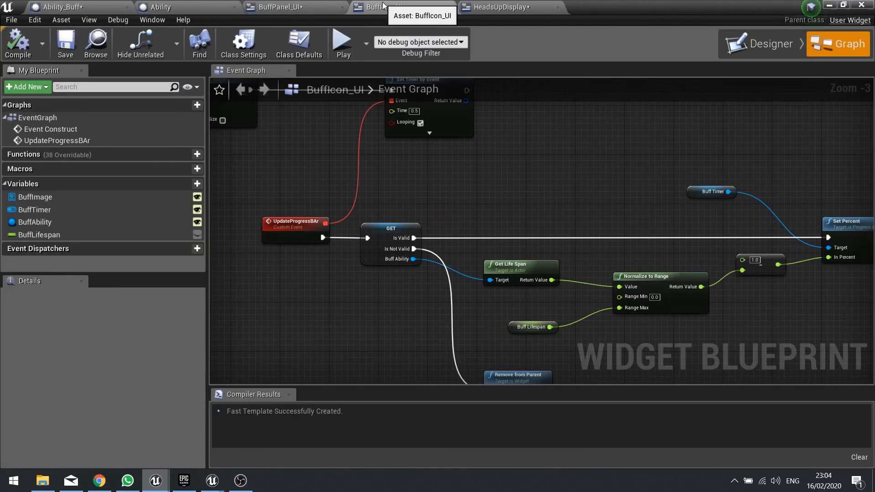
pyautogui.scroll(2, 534, 183)
pyautogui.moveTo(534, 184); pyautogui.dragTo(469, 177, button='right')
pyautogui.moveTo(53, 223); pyautogui.dragTo(251, 219)
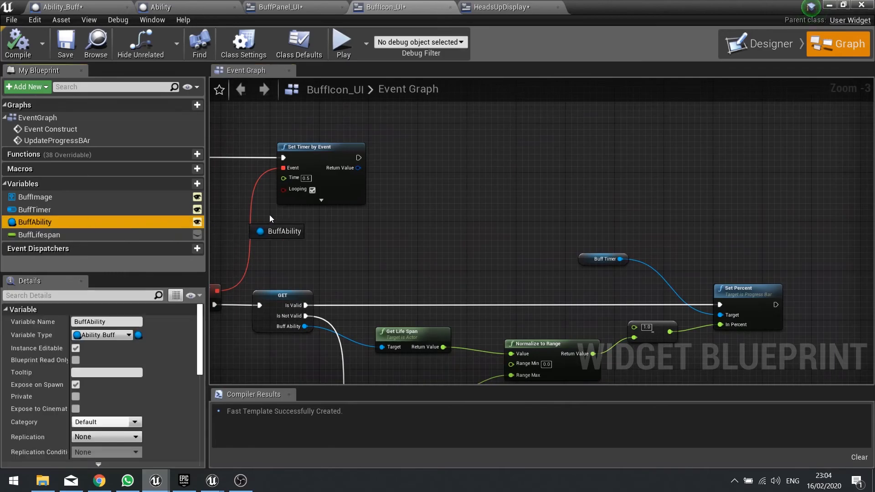
pyautogui.moveTo(366, 222); pyautogui.dragTo(469, 178)
pyautogui.click(395, 237)
pyautogui.write('bin')
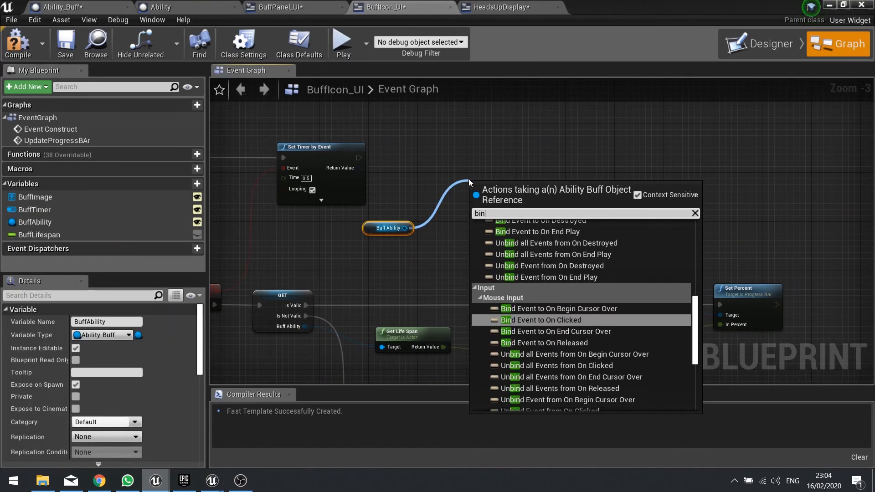
pyautogui.write('d buff')
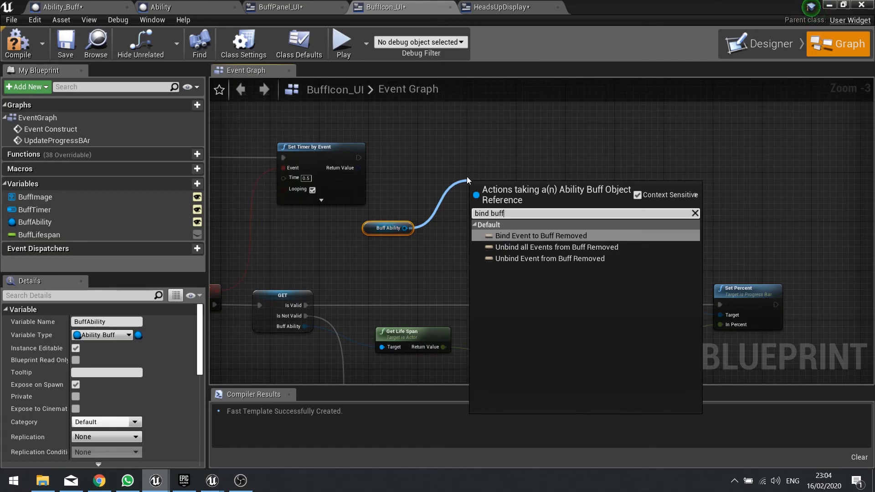
pyautogui.click(520, 236)
pyautogui.moveTo(483, 186); pyautogui.dragTo(357, 160)
pyautogui.moveTo(368, 227); pyautogui.dragTo(387, 129)
# - Give the Buff Removed binding a ClearIcon custom event that calls Remove from Parent, and compile BuffIcon_UI
pyautogui.moveTo(468, 177); pyautogui.dragTo(441, 209)
pyautogui.write('custom')
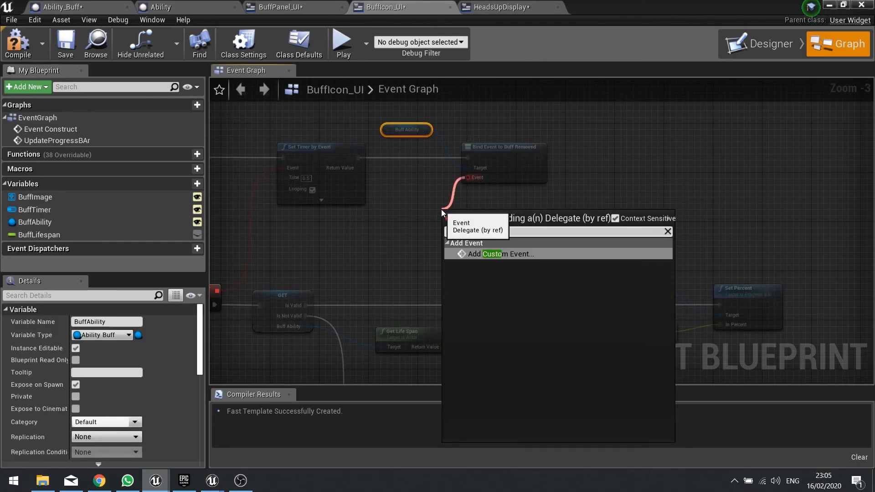
pyautogui.press('Return')
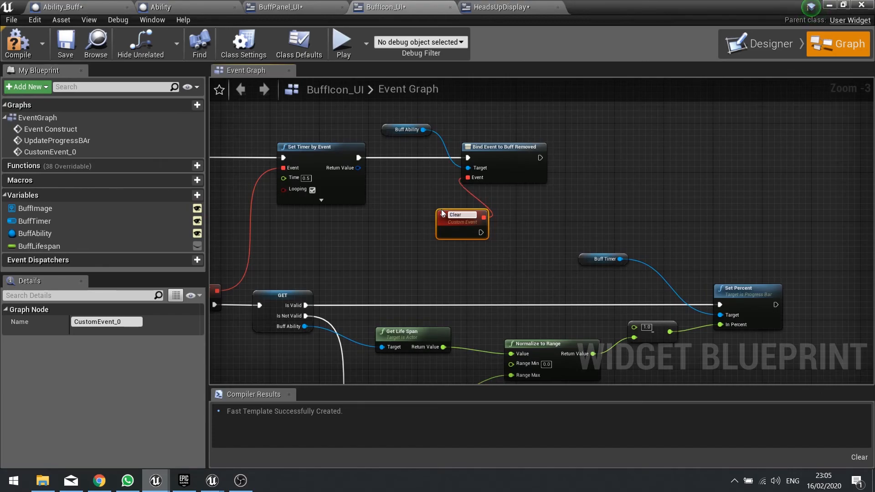
pyautogui.moveTo(442, 213); pyautogui.dragTo(454, 227)
pyautogui.write('removef')
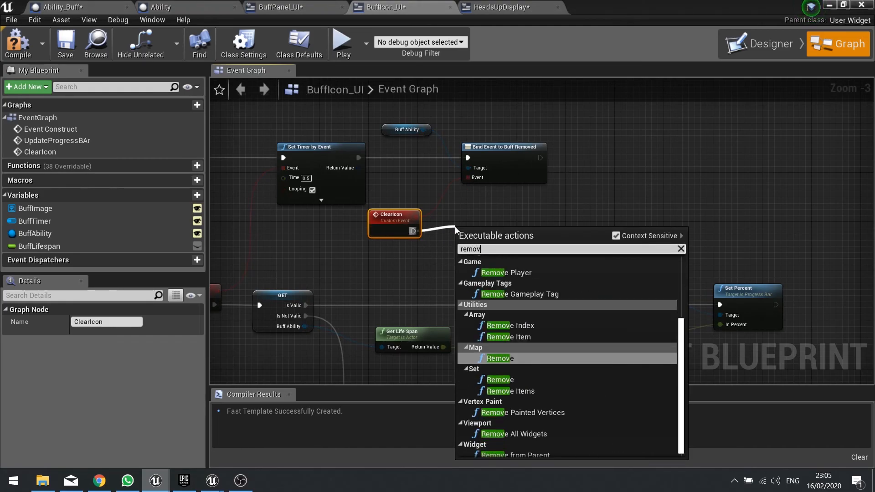
pyautogui.press('Return')
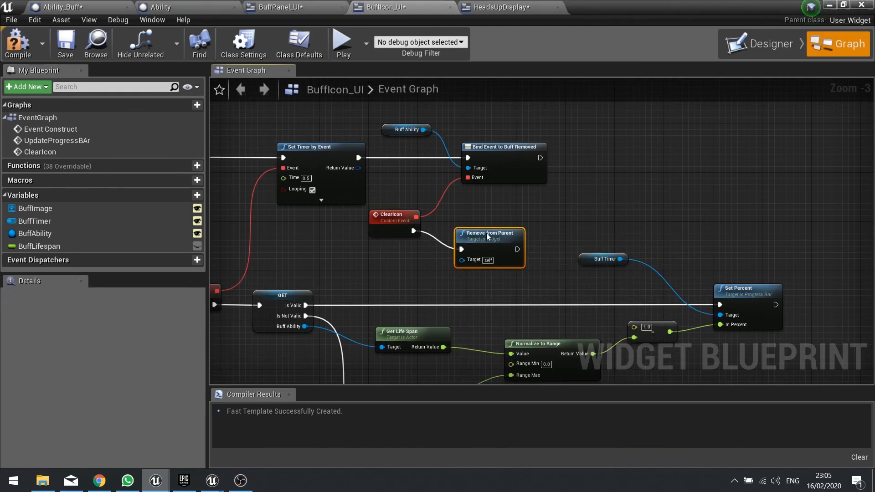
pyautogui.moveTo(483, 236); pyautogui.dragTo(503, 218)
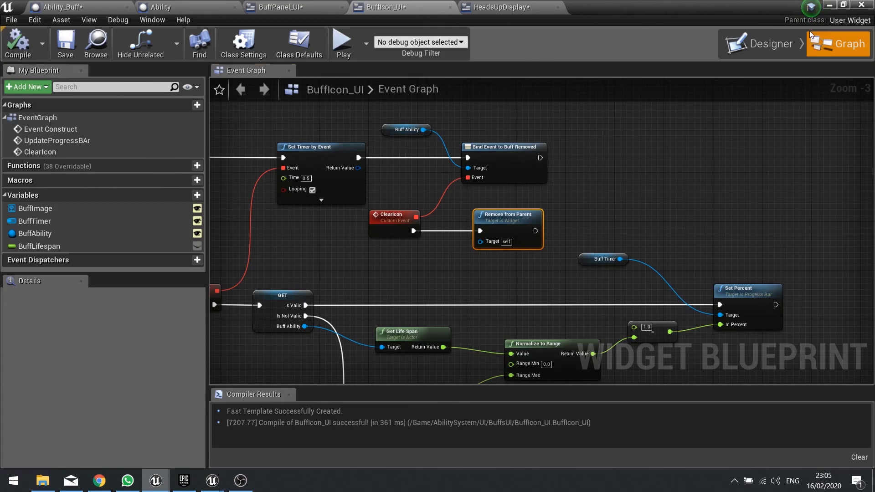
# - Play the level, cast the third ability, and check its buff icon while moving the character
pyautogui.click(830, 9)
pyautogui.click(602, 54)
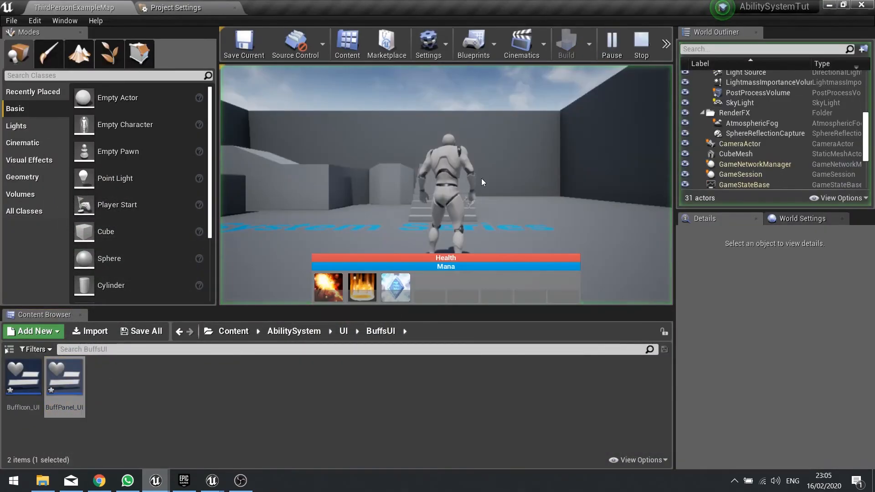
pyautogui.click(398, 285)
pyautogui.press('d')
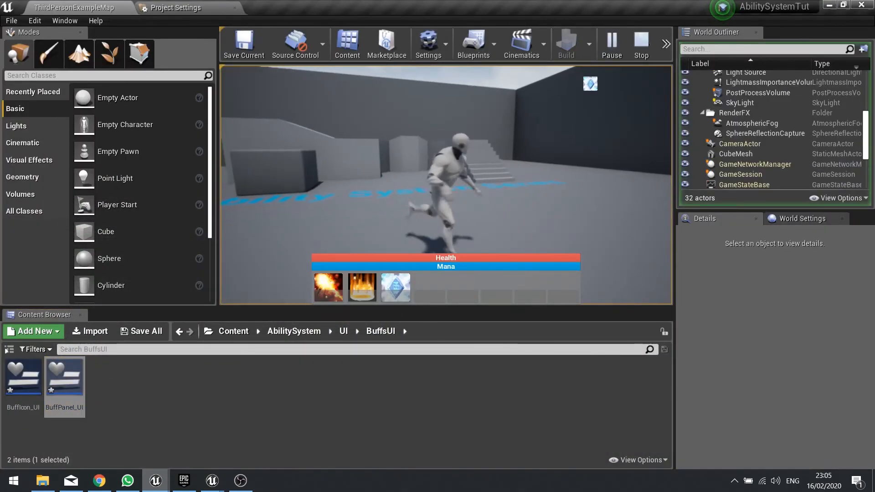
pyautogui.press('w')
pyautogui.press('a')
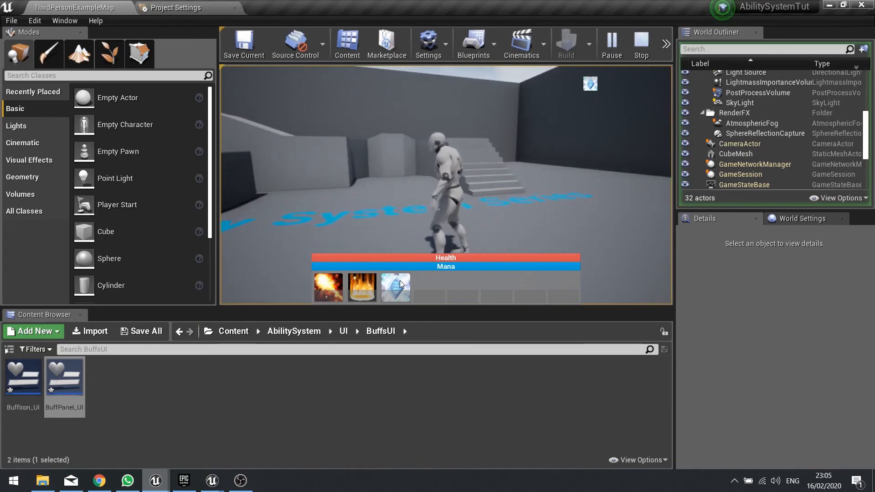
# - Recast the third ability while the buff is active and run around the level, watching how the icon is replaced and removed
pyautogui.click(400, 284)
pyautogui.press('s')
pyautogui.press('d')
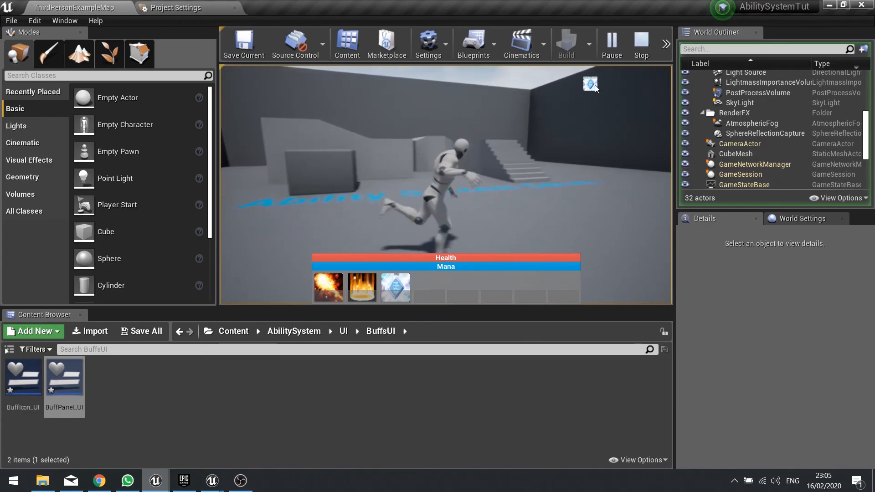
pyautogui.press('w')
pyautogui.moveTo(513, 157); pyautogui.dragTo(474, 200)
pyautogui.press('a')
pyautogui.press('w')
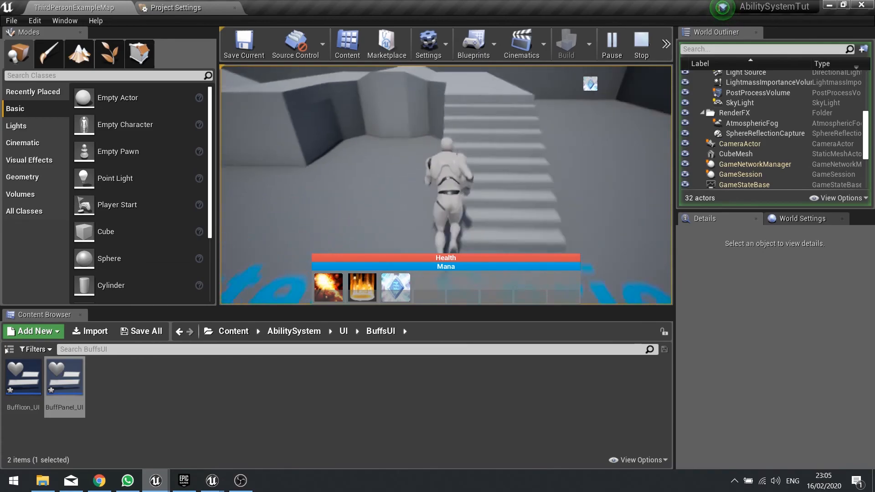
pyautogui.press('d')
pyautogui.press('w')
pyautogui.press('d')
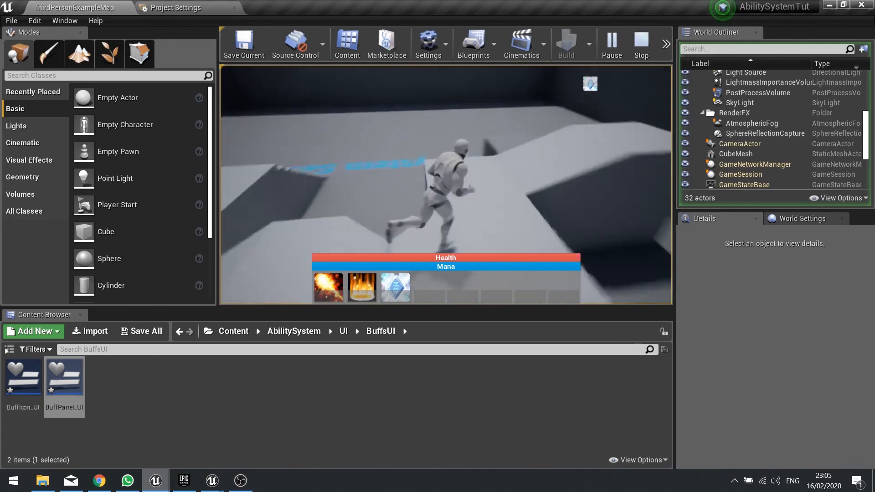
pyautogui.press('w')
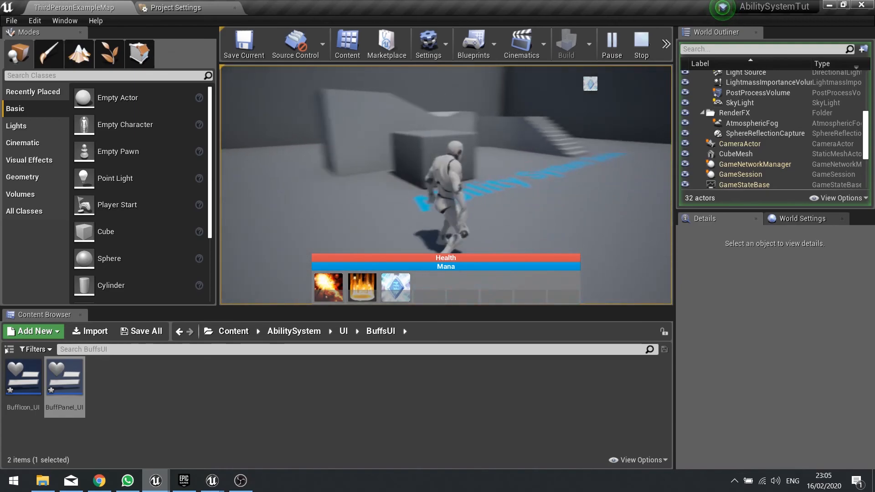
pyautogui.press('w')
pyautogui.press('d')
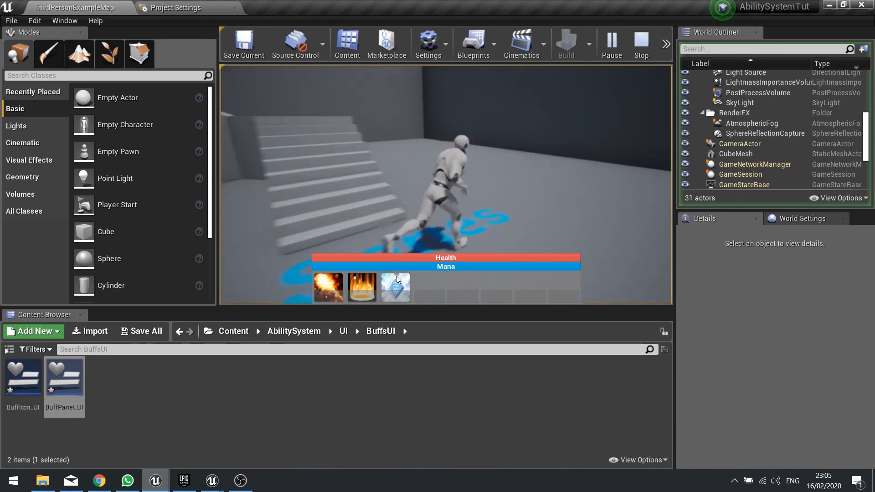
pyautogui.press('s')
pyautogui.press('d')
pyautogui.press('w')
pyautogui.press('a')
pyautogui.press('w')
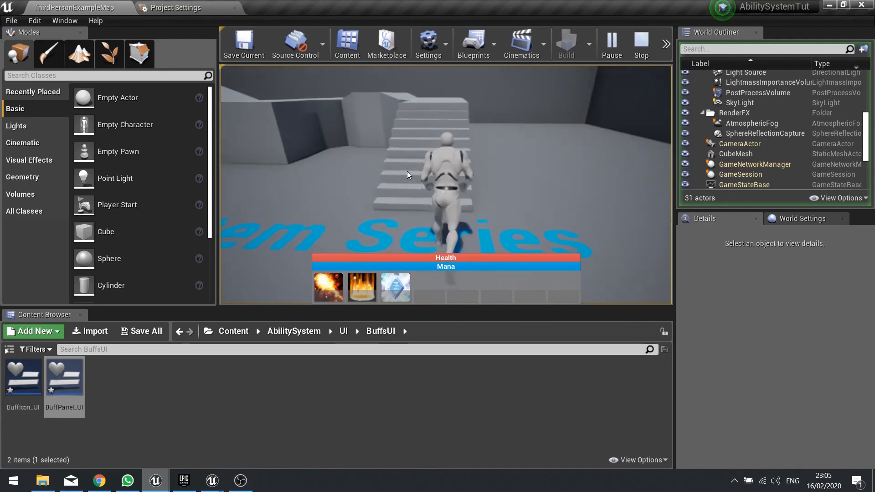
pyautogui.press('w')
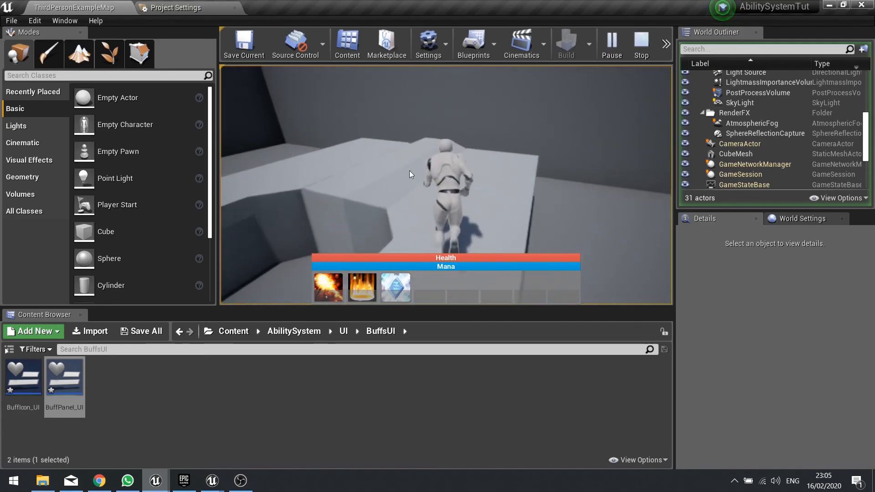
pyautogui.moveTo(447, 206); pyautogui.dragTo(434, 244)
pyautogui.press('w')
pyautogui.press('w')
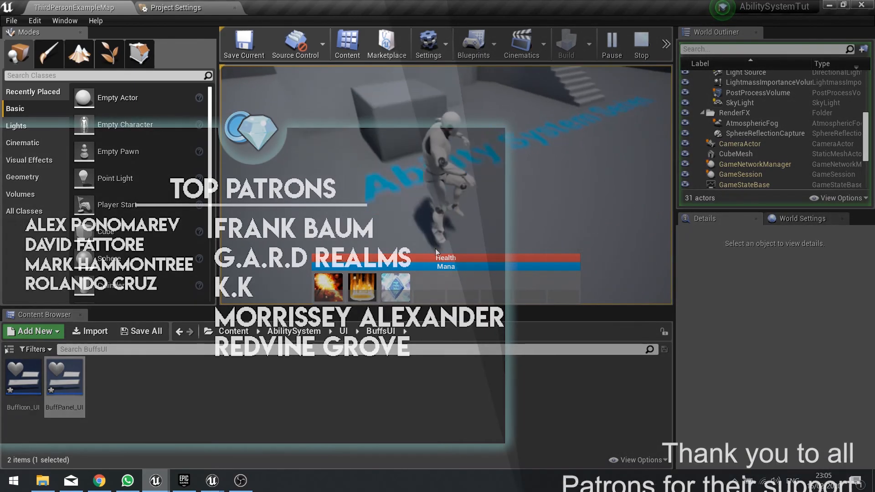
pyautogui.press('w')
pyautogui.moveTo(464, 280); pyautogui.dragTo(406, 281)
pyautogui.press('w')
pyautogui.moveTo(537, 201); pyautogui.dragTo(484, 181)
pyautogui.press('w')
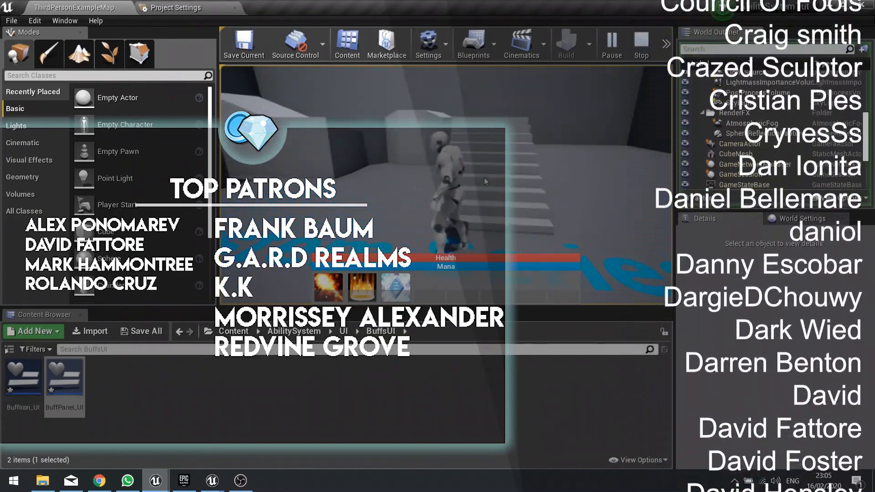